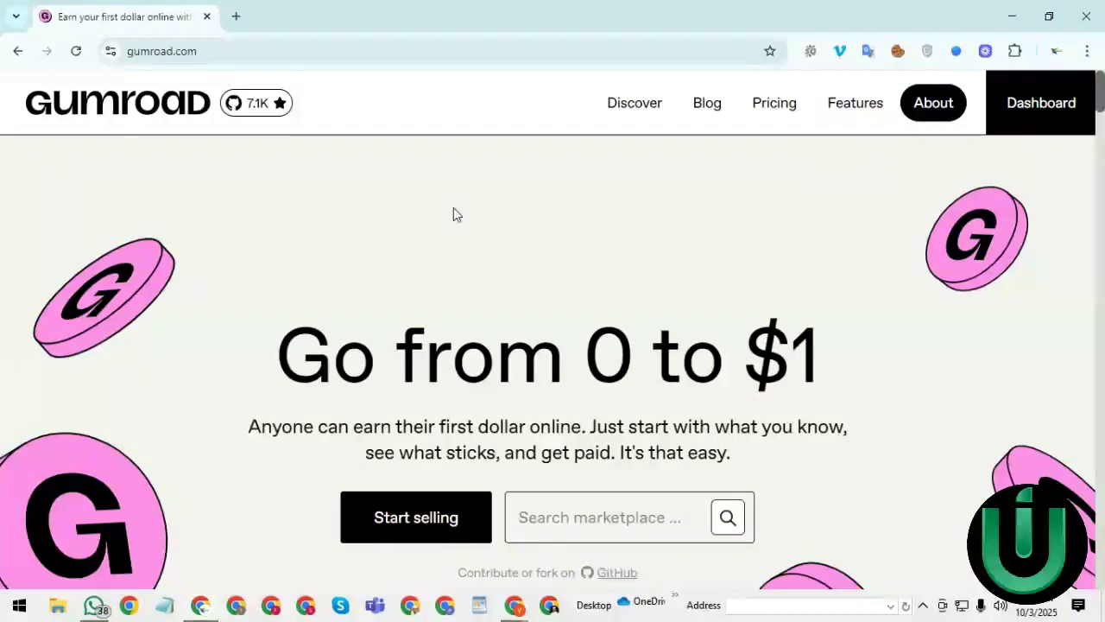
# - Review the 10% + $0.50 and 30% fee cards on Pricing, then go to Discover
pyautogui.click(782, 113)
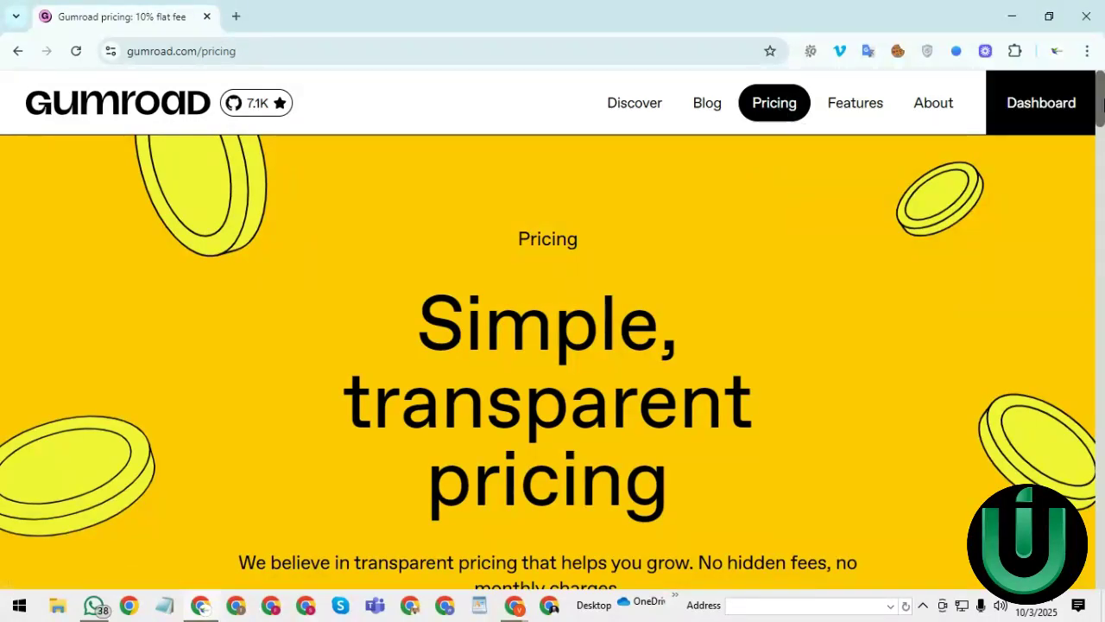
pyautogui.moveTo(1100, 117); pyautogui.dragTo(1099, 166)
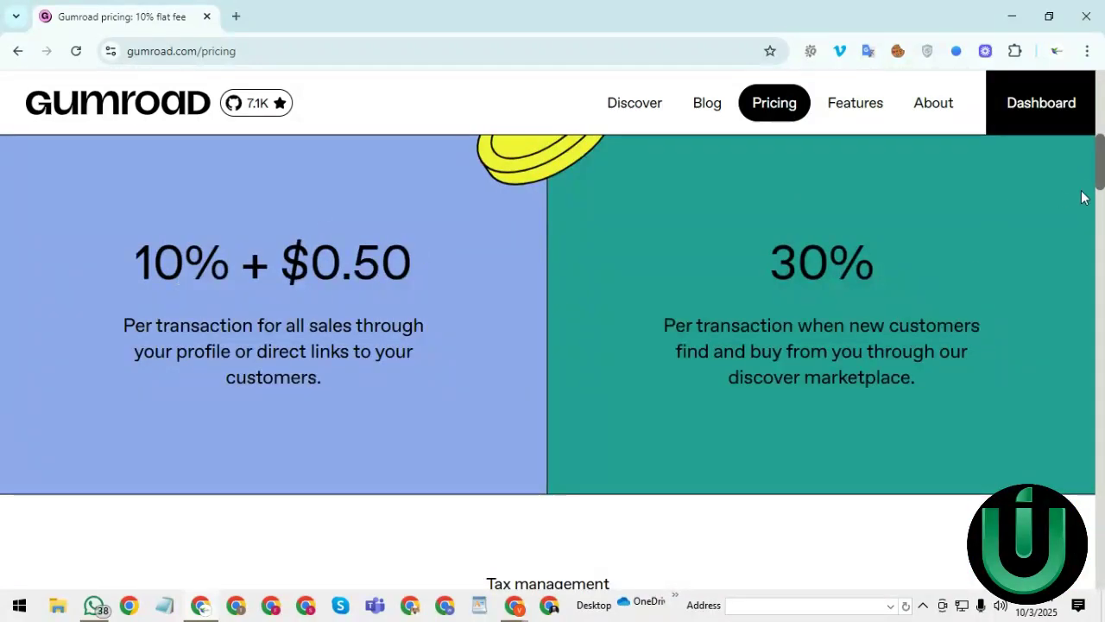
pyautogui.scroll(-2, 1101, 184)
pyautogui.moveTo(1102, 183); pyautogui.dragTo(1101, 158)
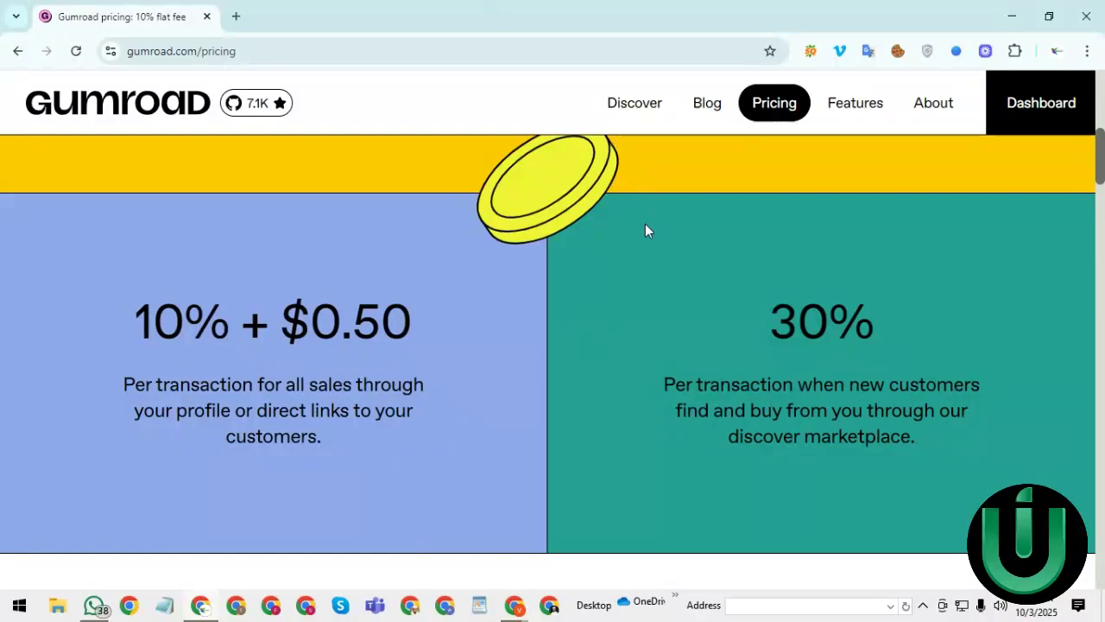
pyautogui.click(631, 112)
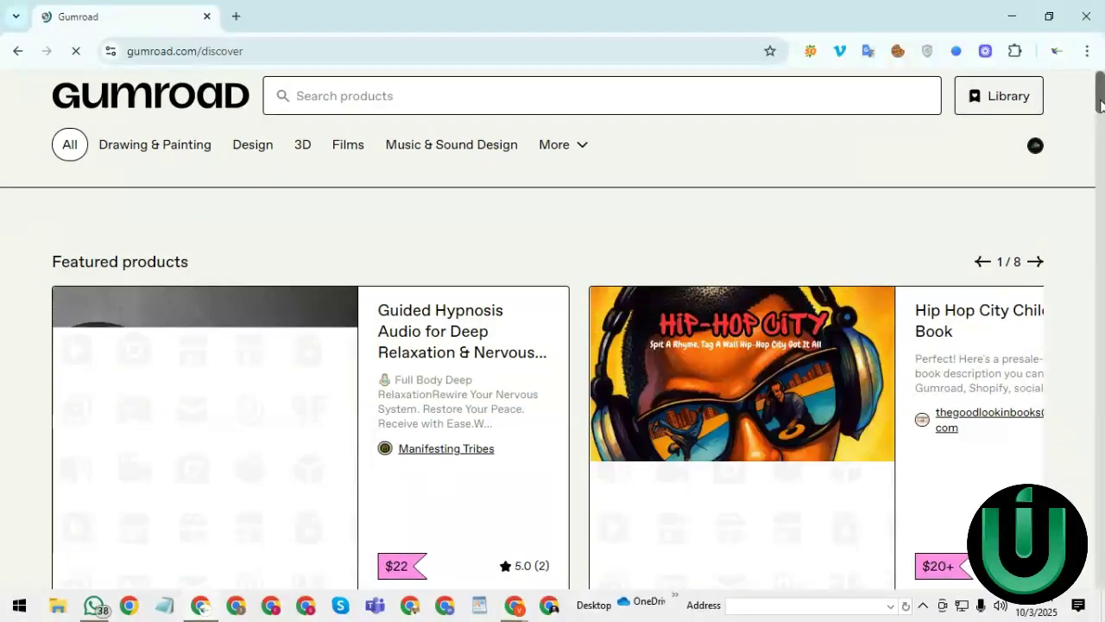
# - Scroll Discover down to the On the market listings and open a new blank tab
pyautogui.moveTo(1099, 104)
pyautogui.mouseDown()
pyautogui.moveTo(1099, 134)
pyautogui.moveTo(1101, 121)
pyautogui.mouseUp()
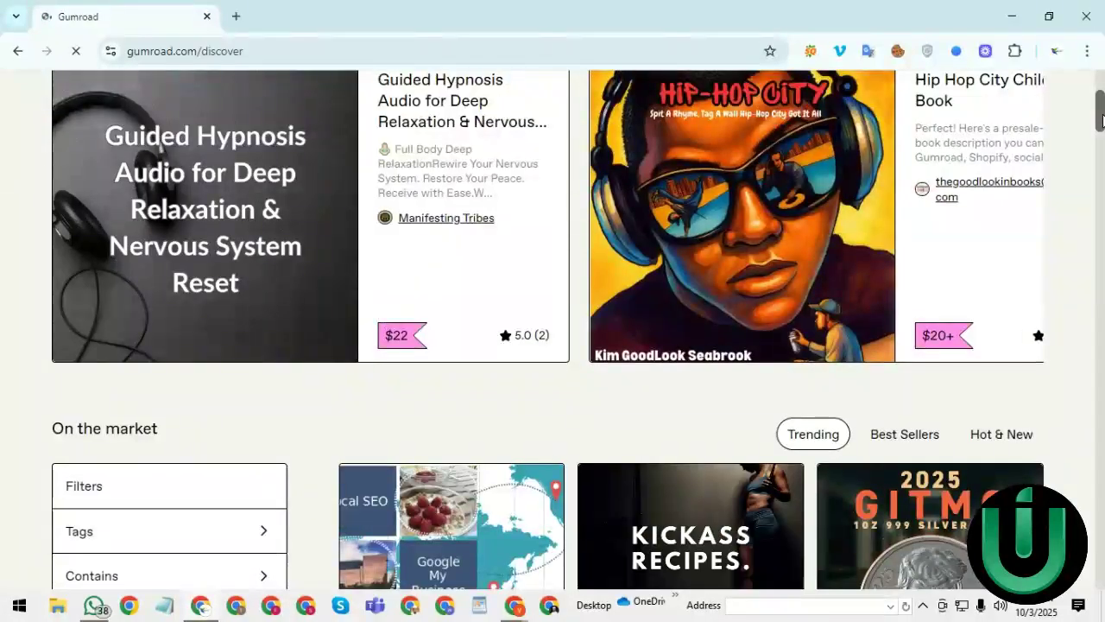
pyautogui.moveTo(1101, 121); pyautogui.dragTo(1102, 158)
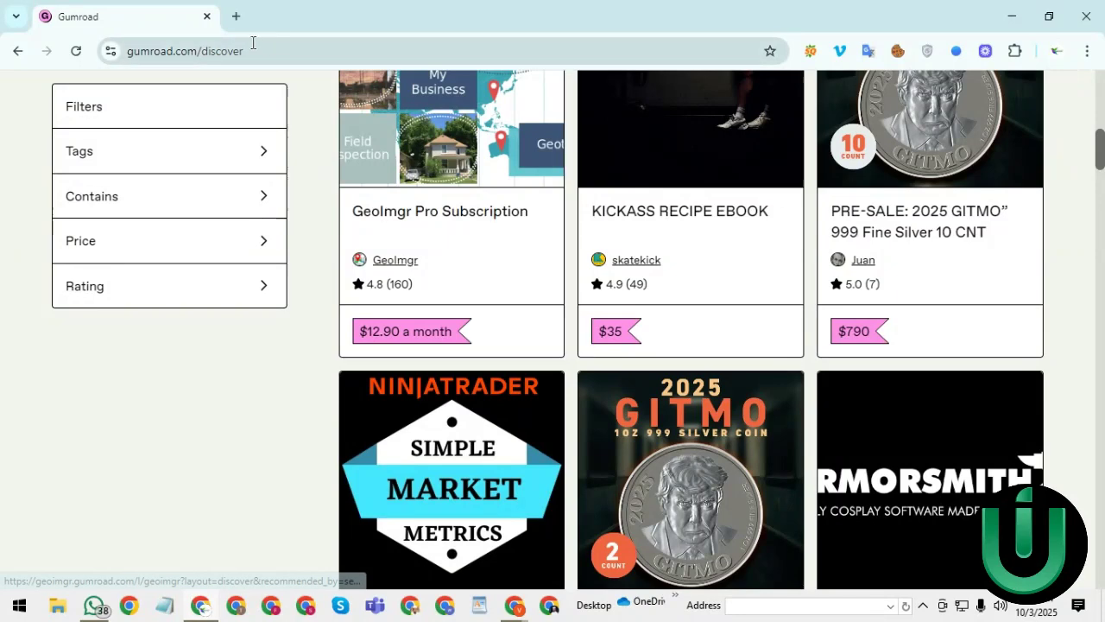
pyautogui.click(235, 16)
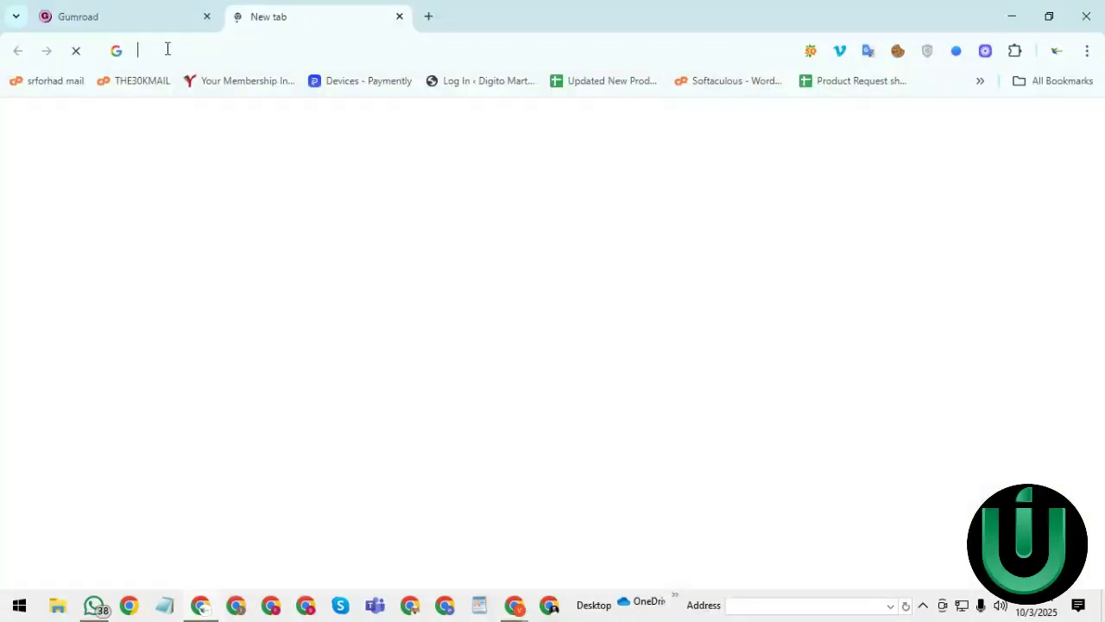
# - Calculate 500x13 from the new tab's address bar, correcting the mistyped 500x12
pyautogui.click(168, 49)
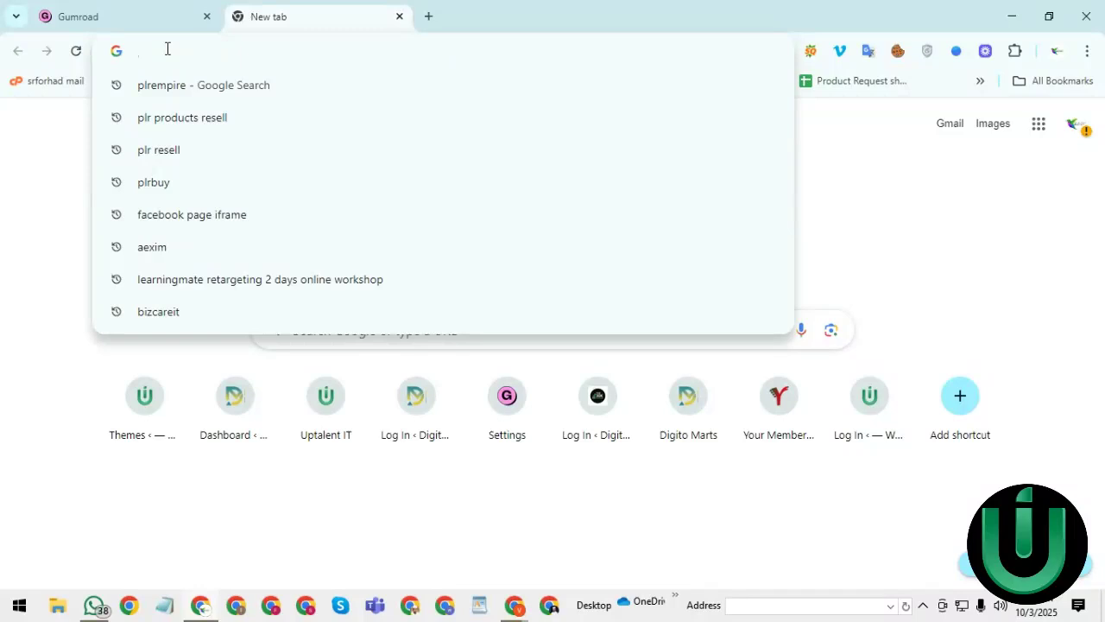
pyautogui.write('500')
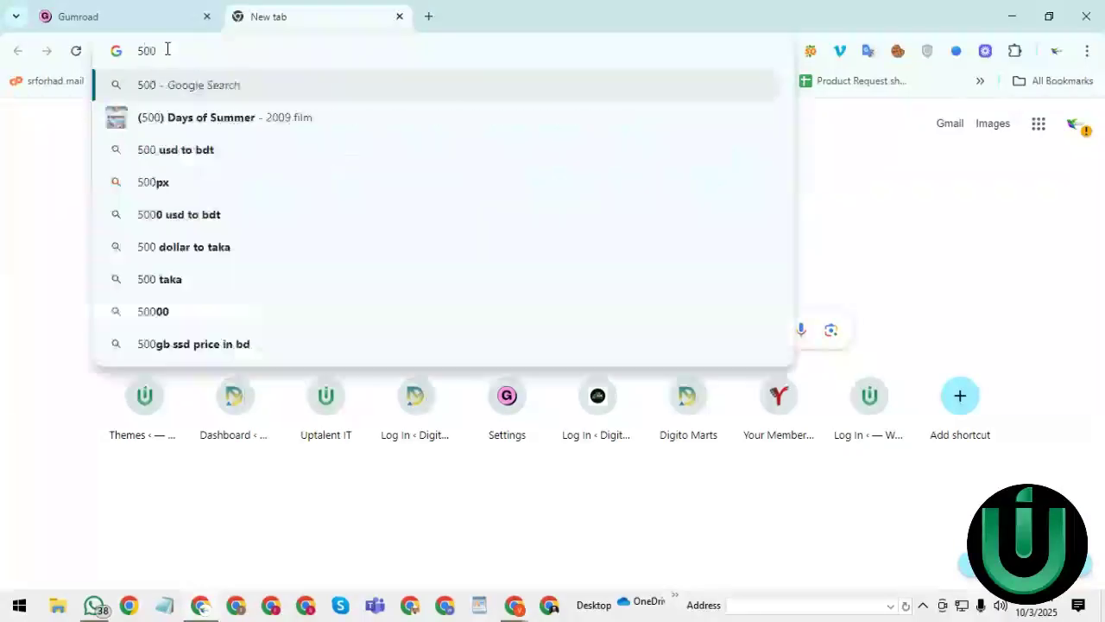
pyautogui.write('x12')
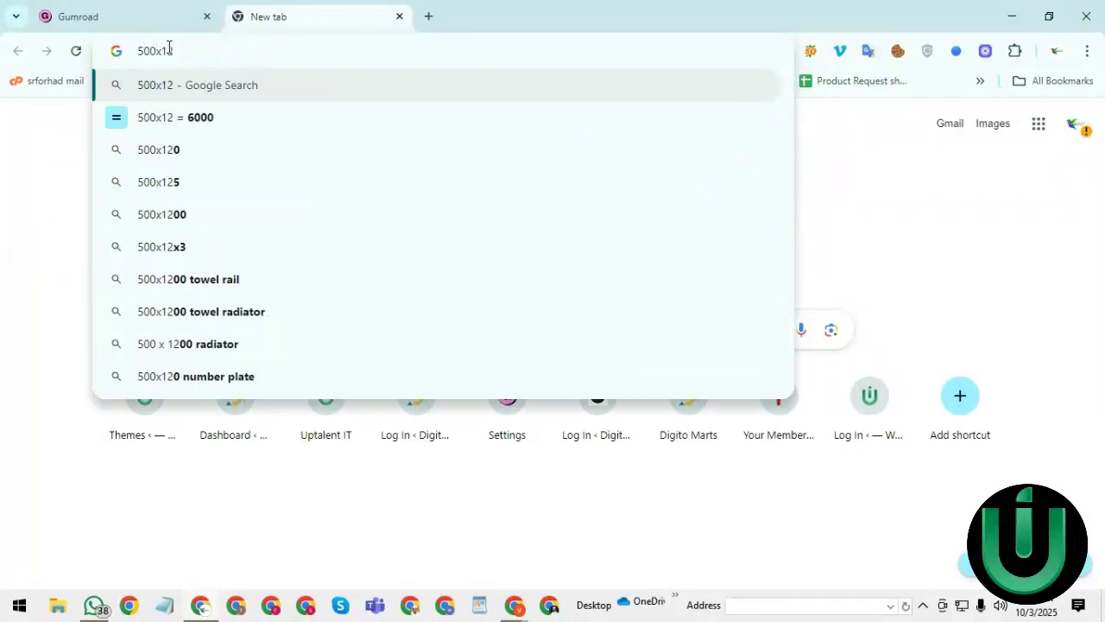
pyautogui.click(148, 9)
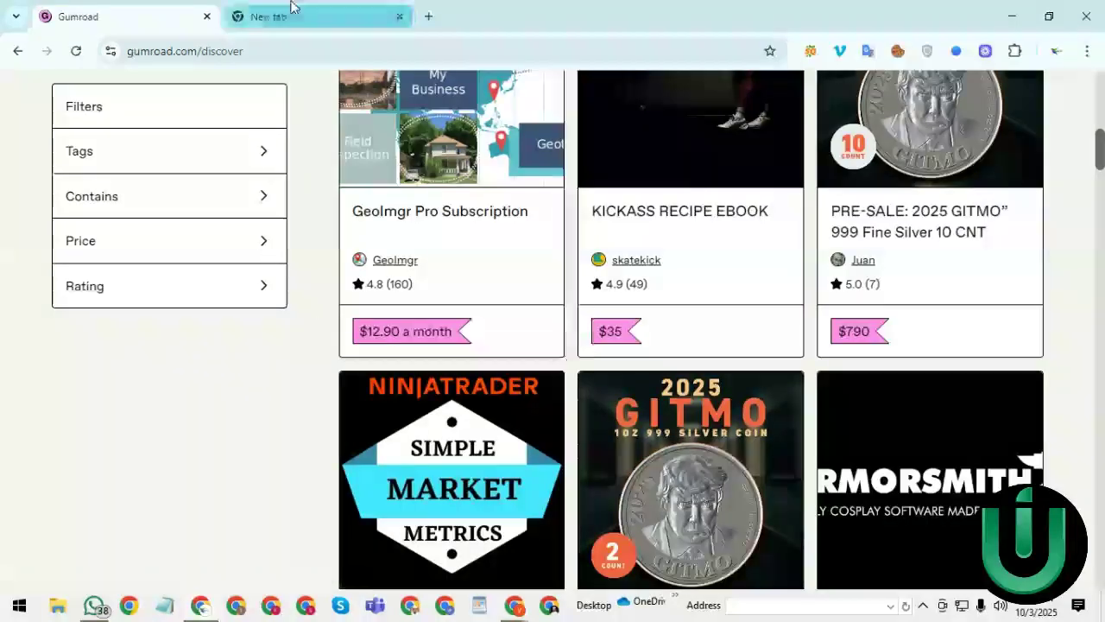
pyautogui.click(285, 17)
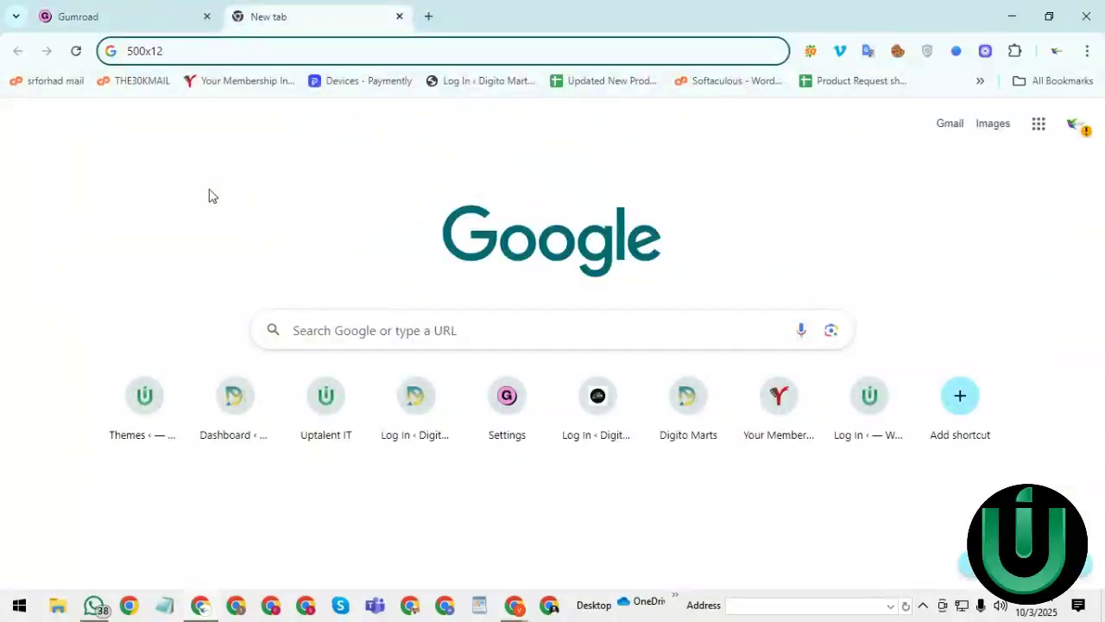
pyautogui.press('BackSpace')
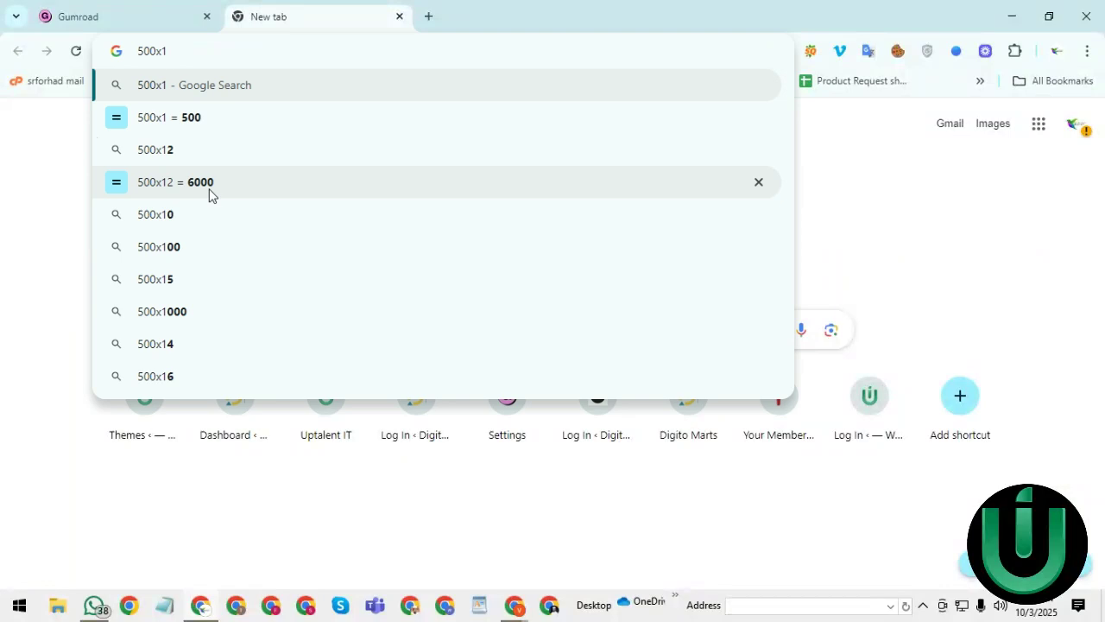
pyautogui.write('3')
pyautogui.press('Return')
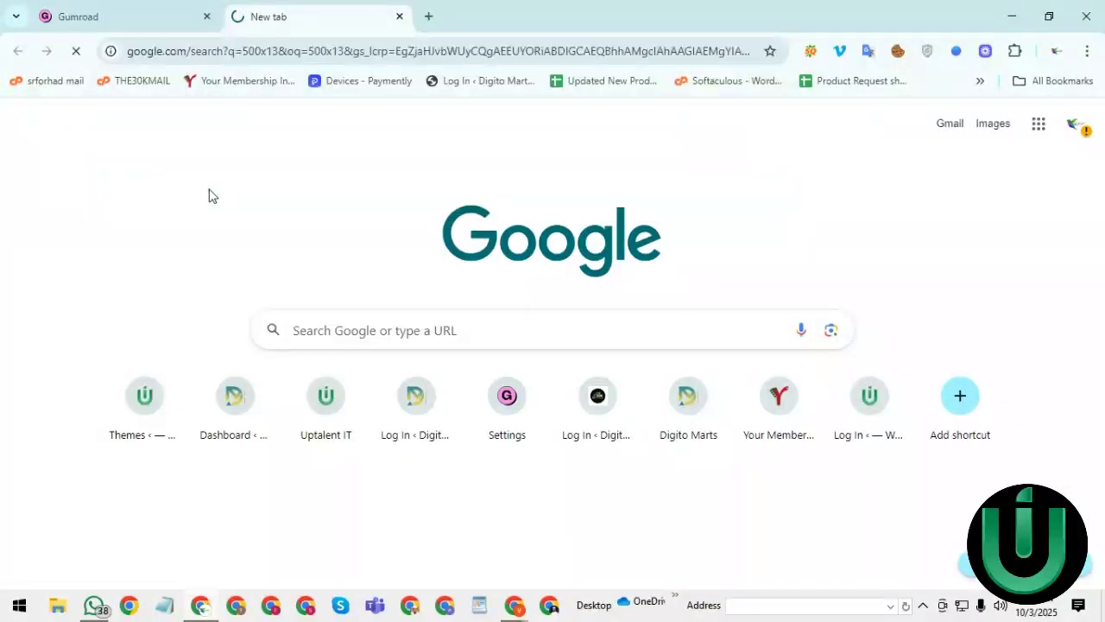
# - Replace the query with 6500x125, then go back to the Gumroad marketplace tab
pyautogui.doubleClick(216, 116)
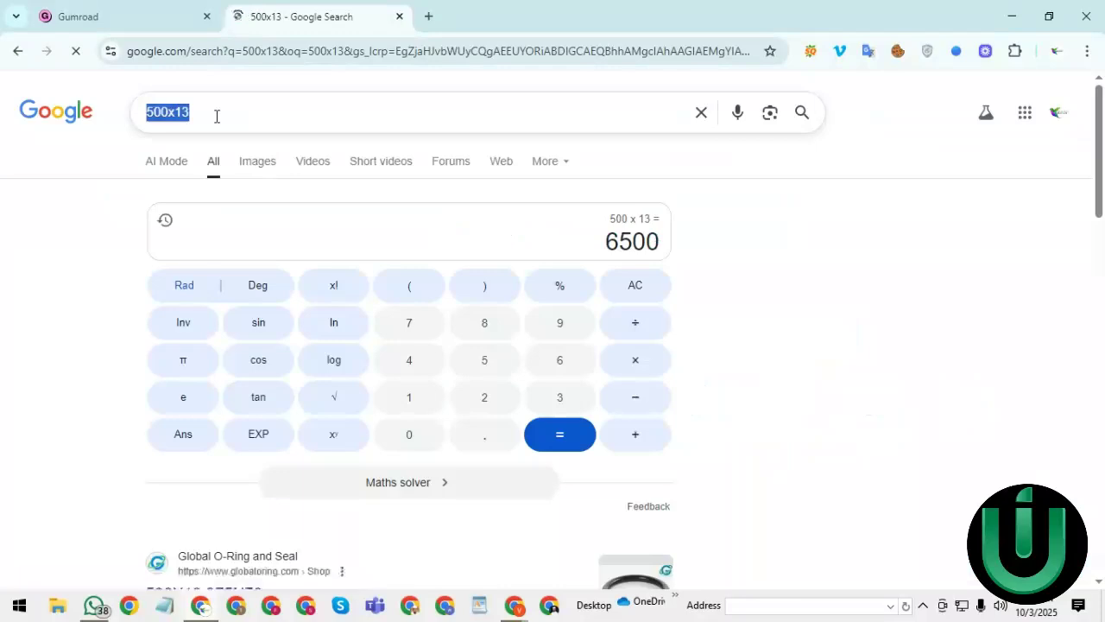
pyautogui.press('BackSpace')
pyautogui.write('6500')
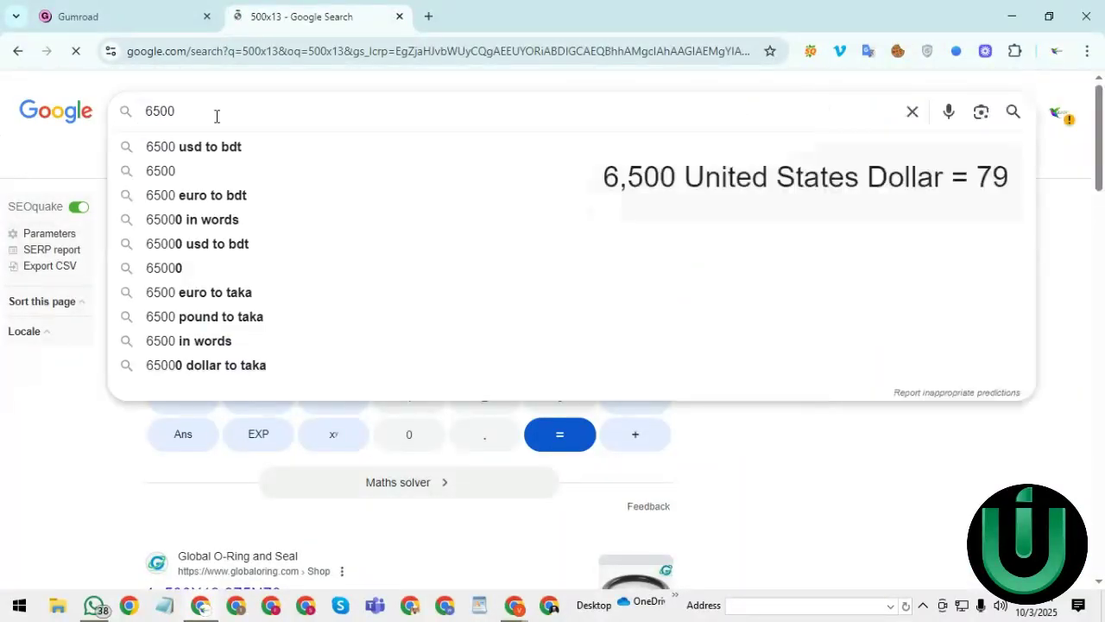
pyautogui.write('x12')
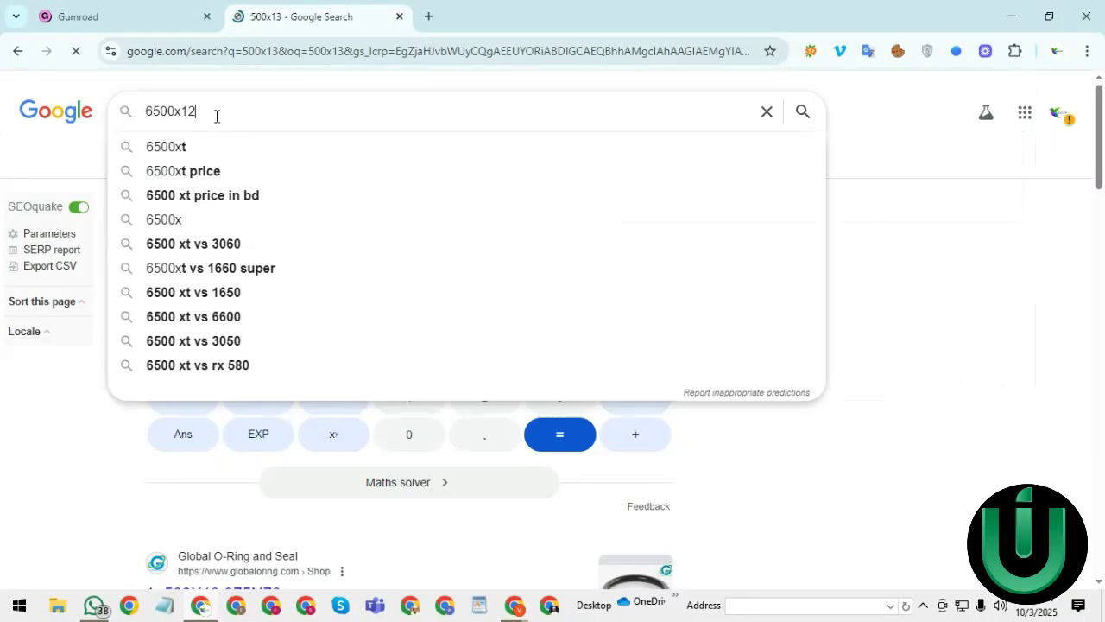
pyautogui.write('5')
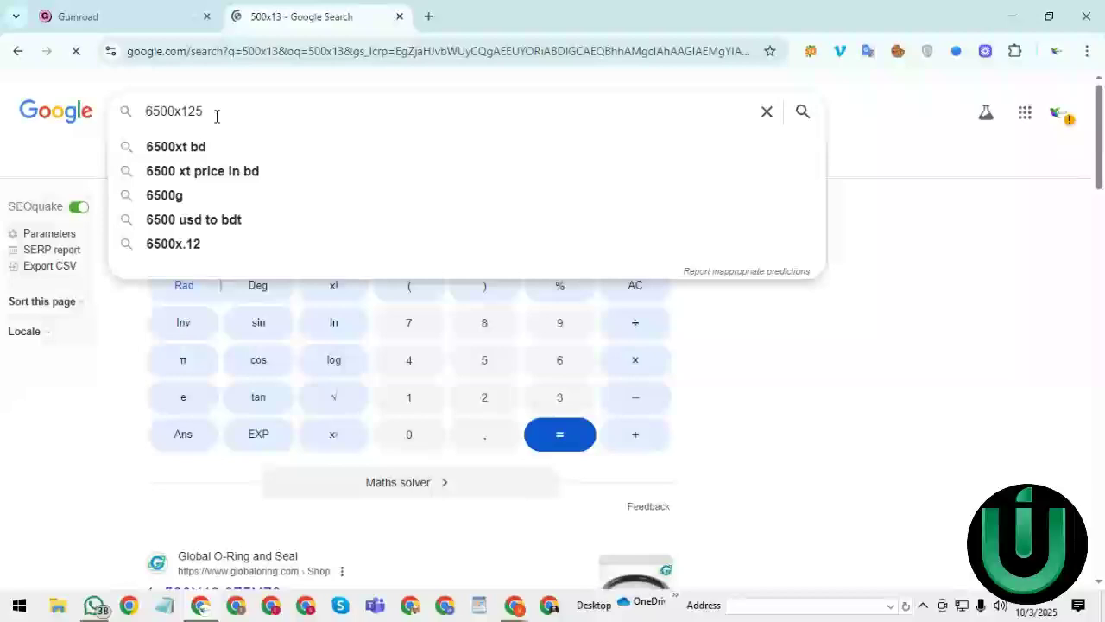
pyautogui.click(128, 8)
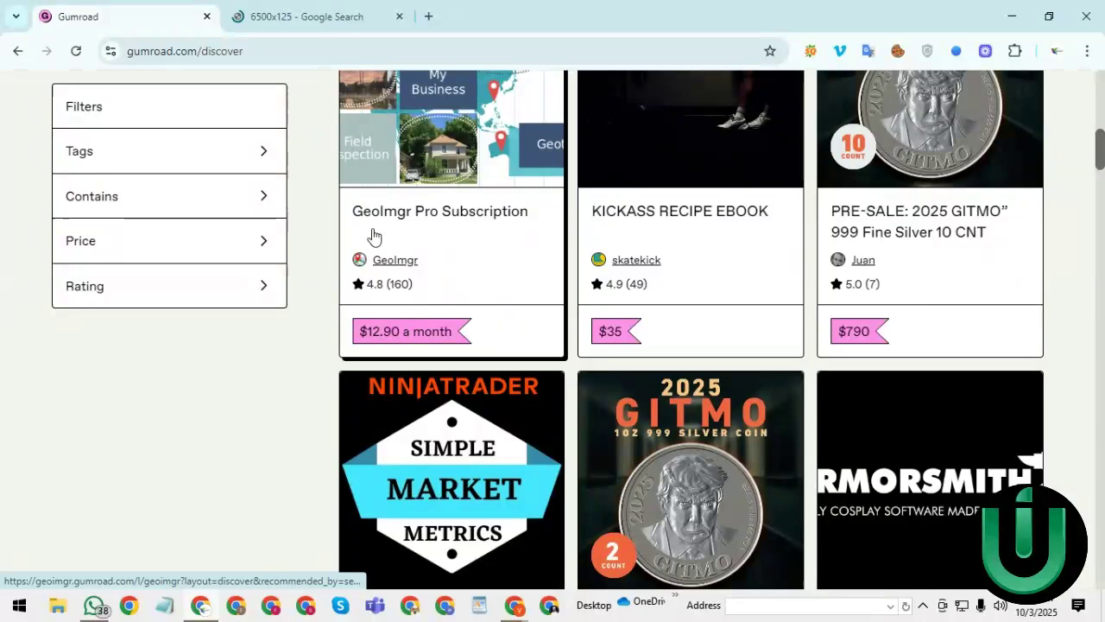
# - Open Drawing & Painting > Digital Illustration and show the full Digital Illustration listing
pyautogui.scroll(-5, 1103, 181)
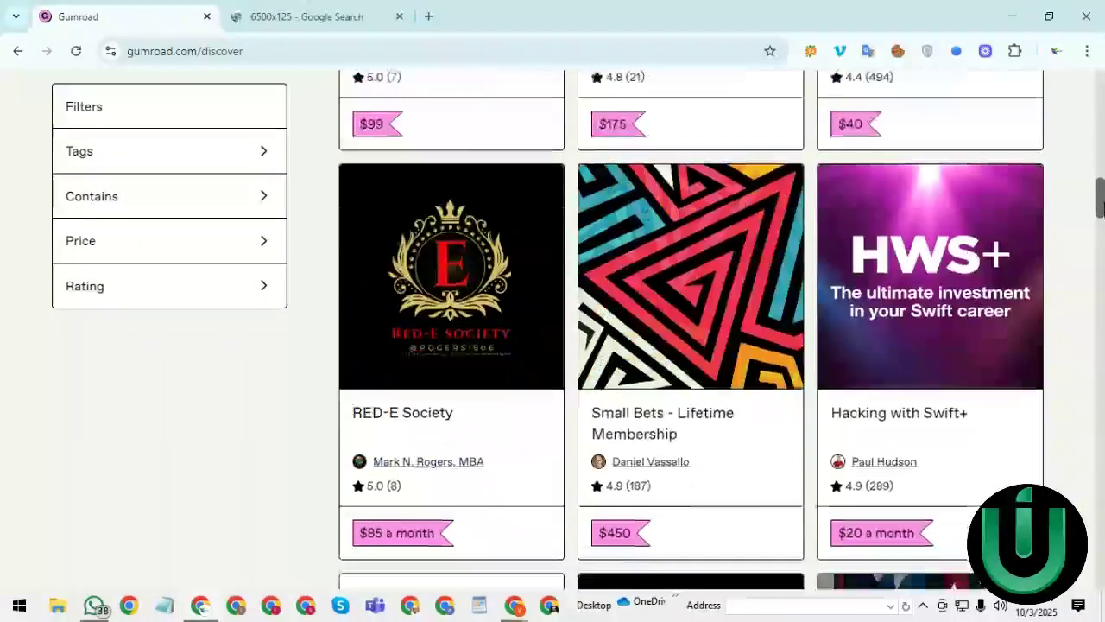
pyautogui.moveTo(1101, 146); pyautogui.dragTo(1100, 95)
pyautogui.click(447, 116)
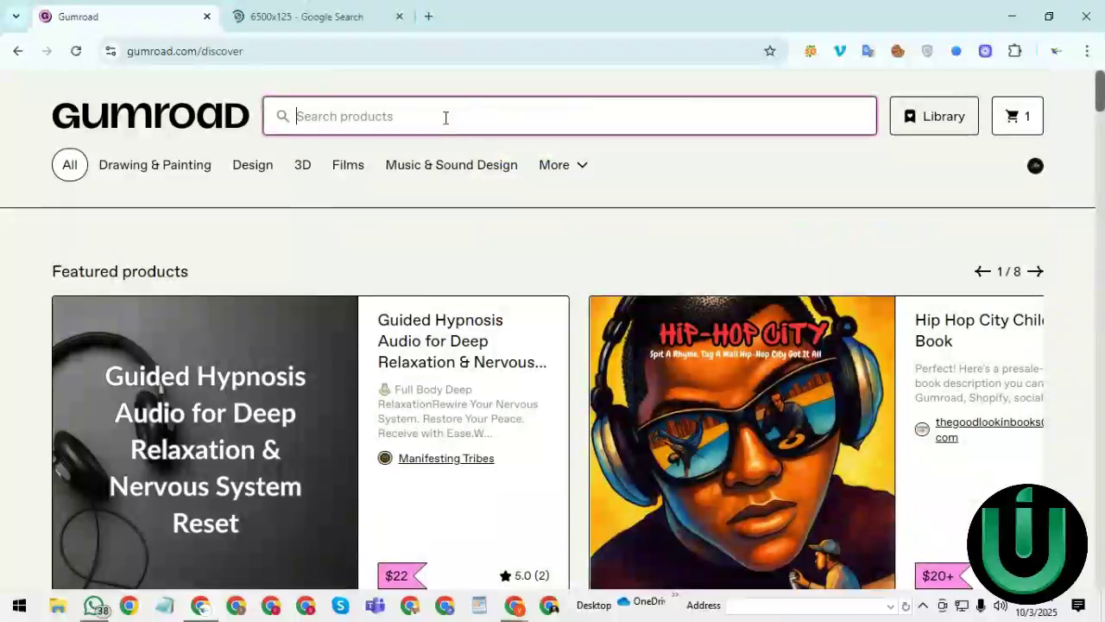
pyautogui.moveTo(249, 161)
pyautogui.moveTo(134, 169)
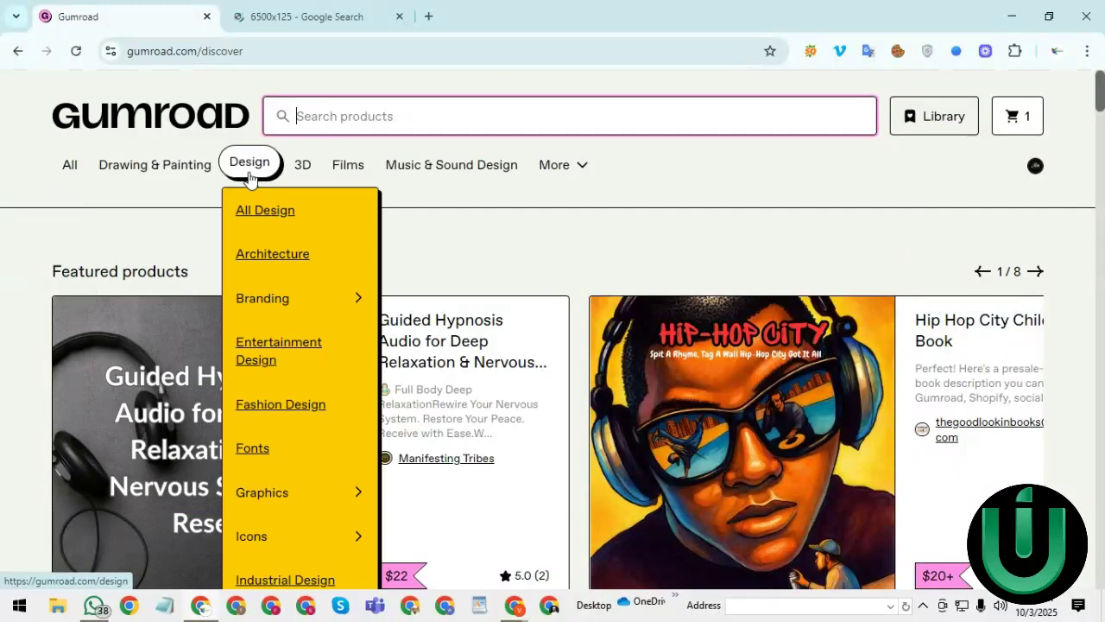
pyautogui.moveTo(307, 175)
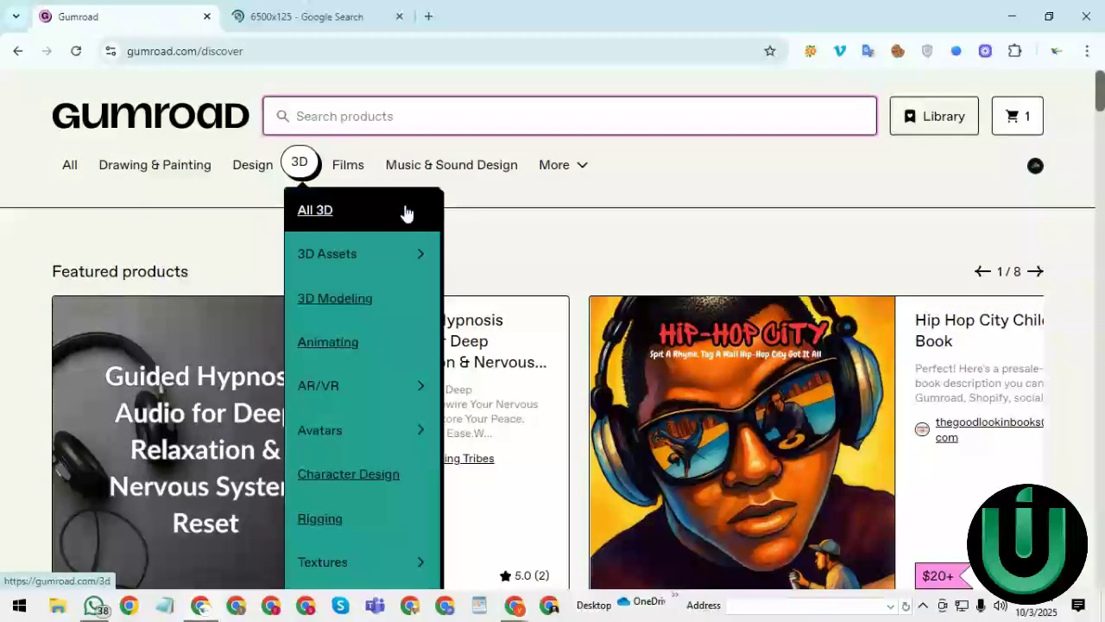
pyautogui.moveTo(562, 171)
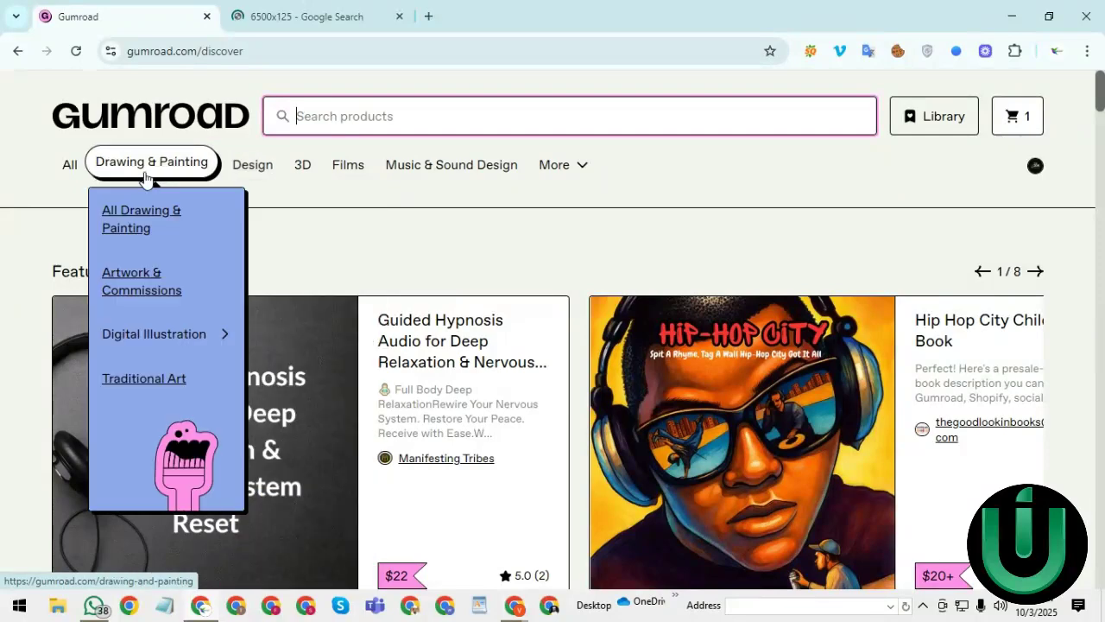
pyautogui.click(152, 333)
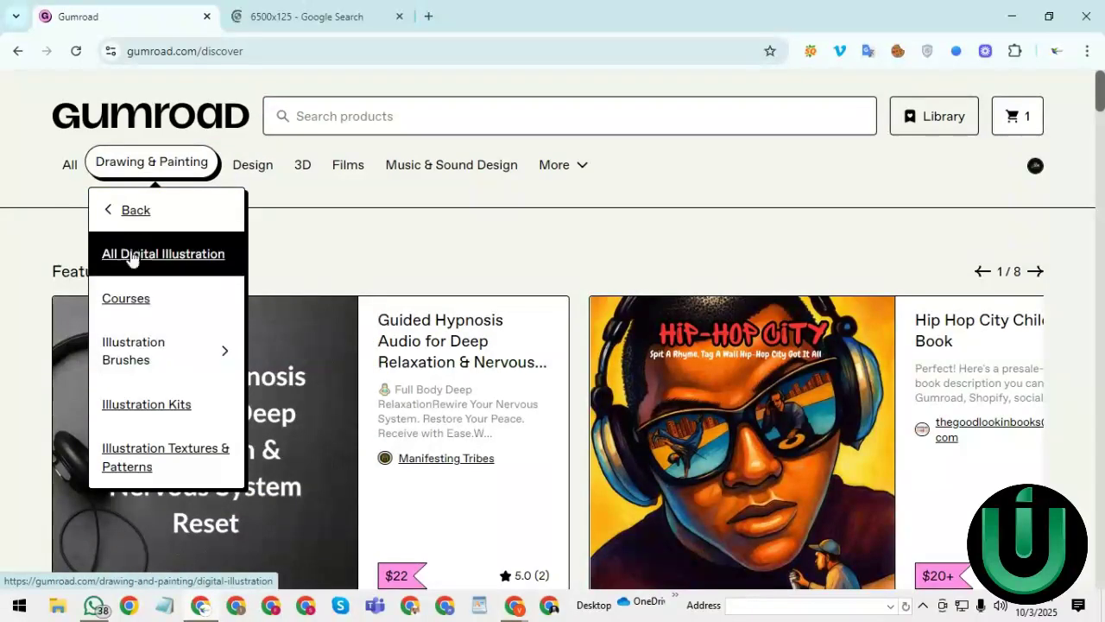
pyautogui.click(131, 257)
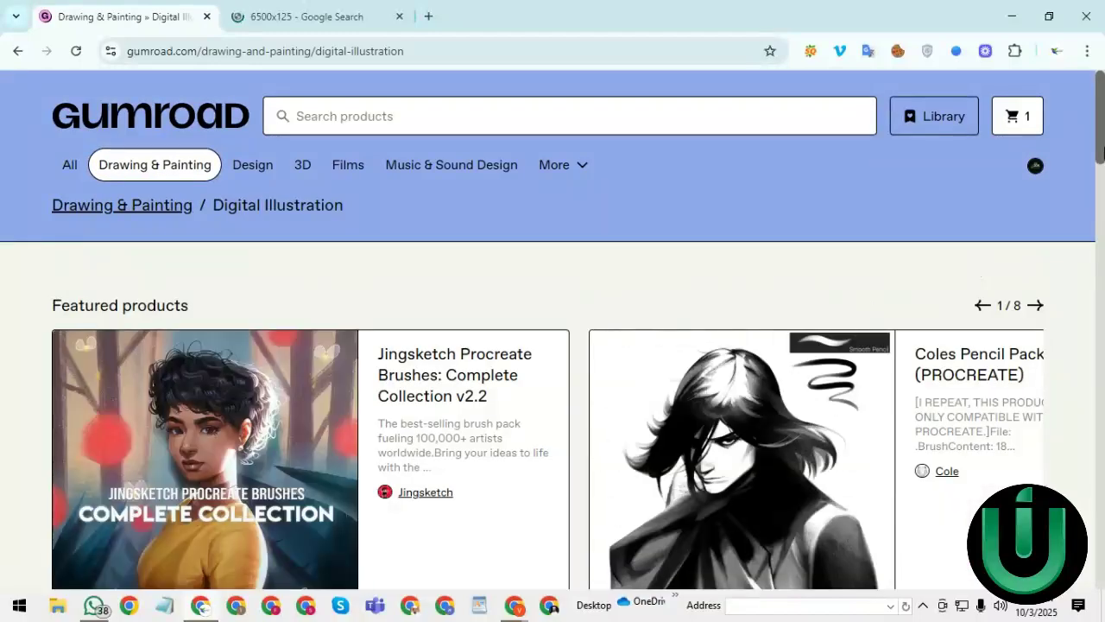
# - Scroll to On the market and open the $88 Jingsketch All Access+ product card
pyautogui.moveTo(1096, 153)
pyautogui.mouseDown()
pyautogui.moveTo(1101, 272)
pyautogui.moveTo(1101, 143)
pyautogui.moveTo(1100, 170)
pyautogui.mouseUp()
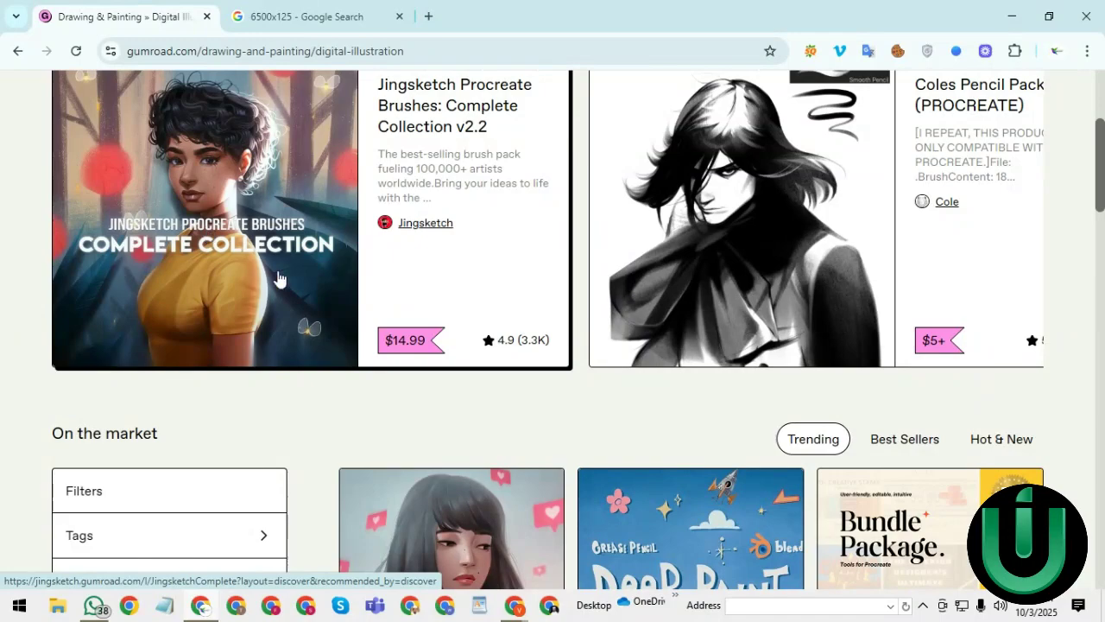
pyautogui.moveTo(1100, 166); pyautogui.dragTo(1076, 250)
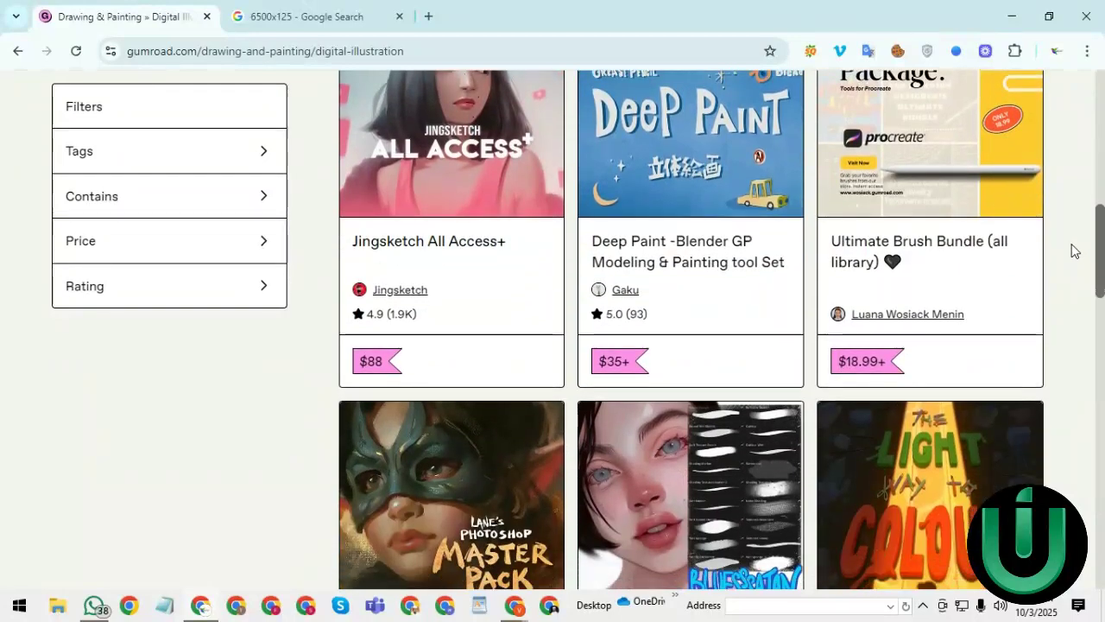
pyautogui.click(481, 177)
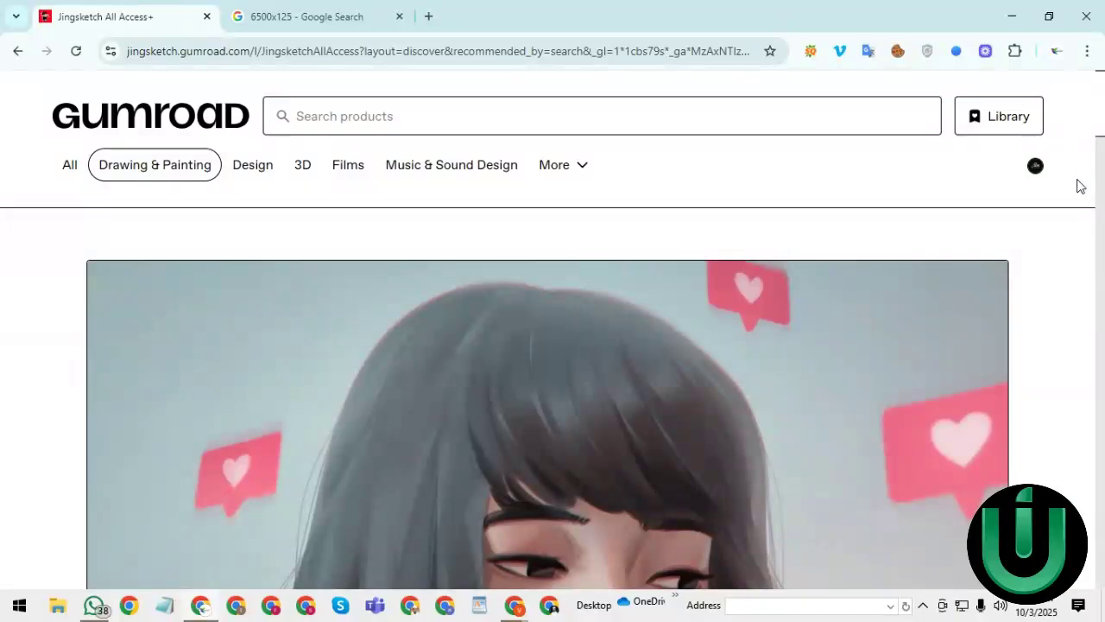
pyautogui.middleClick(1059, 125)
pyautogui.scroll(-7, 1056, 198)
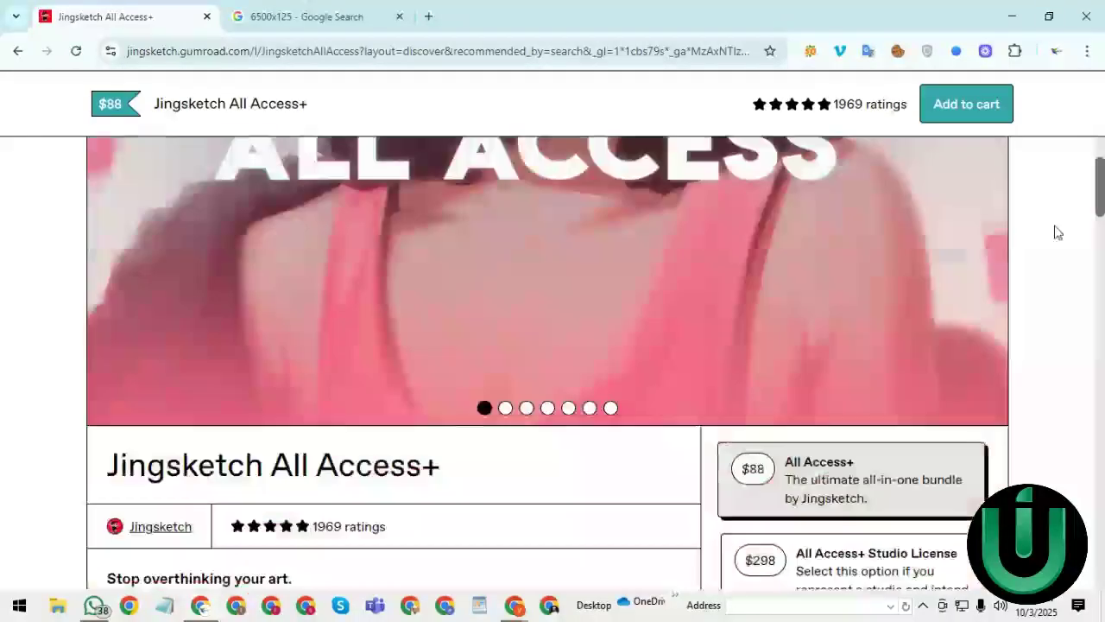
pyautogui.moveTo(1100, 203); pyautogui.dragTo(1097, 186)
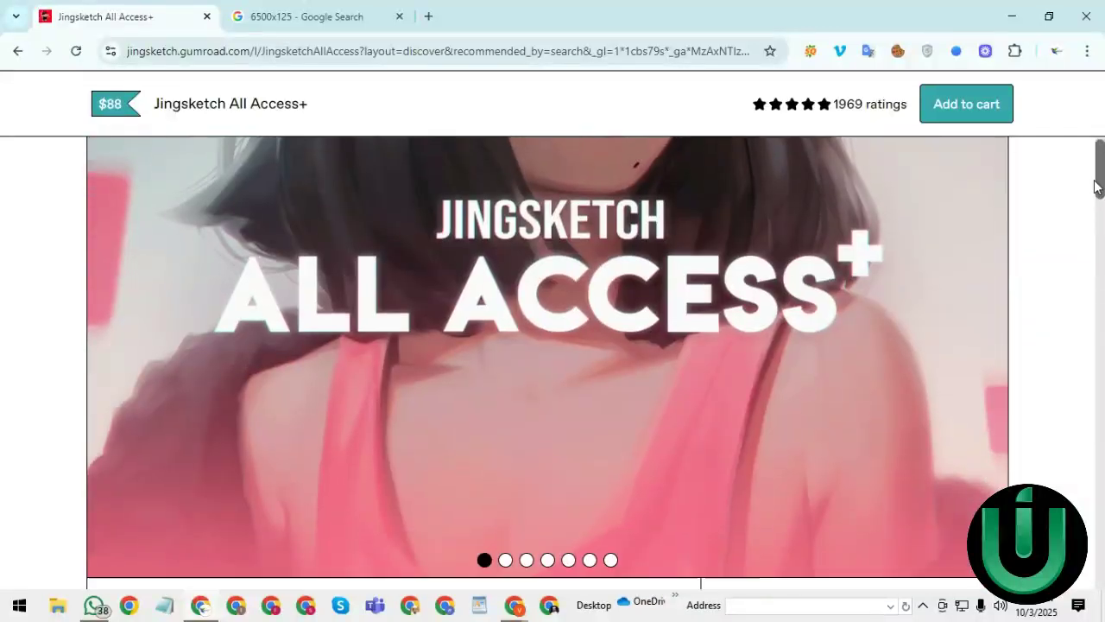
pyautogui.moveTo(1097, 185); pyautogui.dragTo(1099, 197)
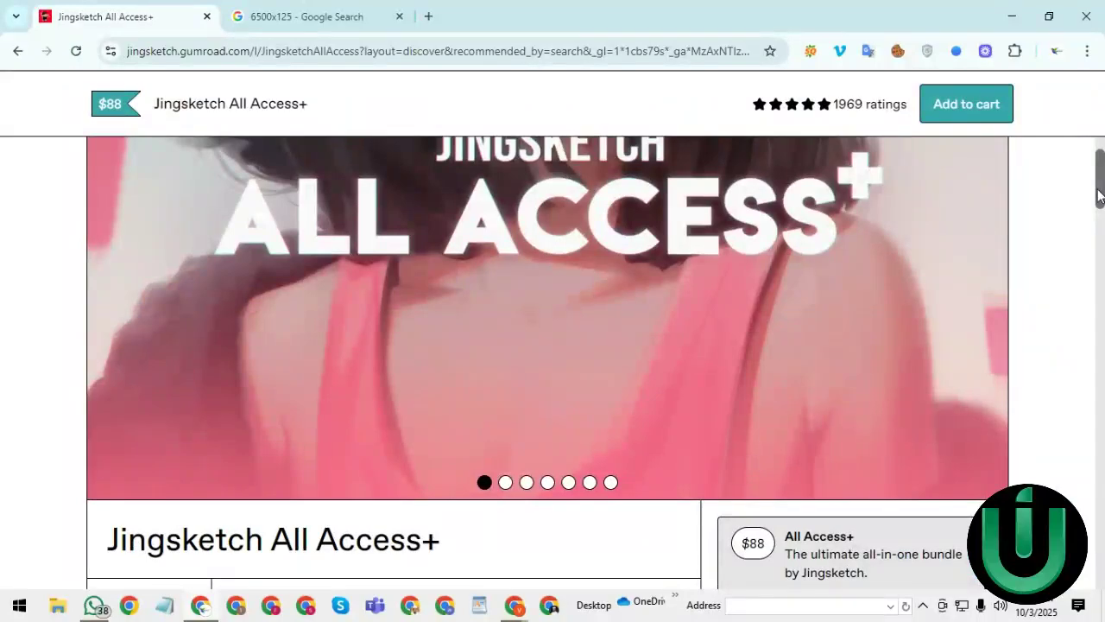
pyautogui.scroll(3, 1098, 195)
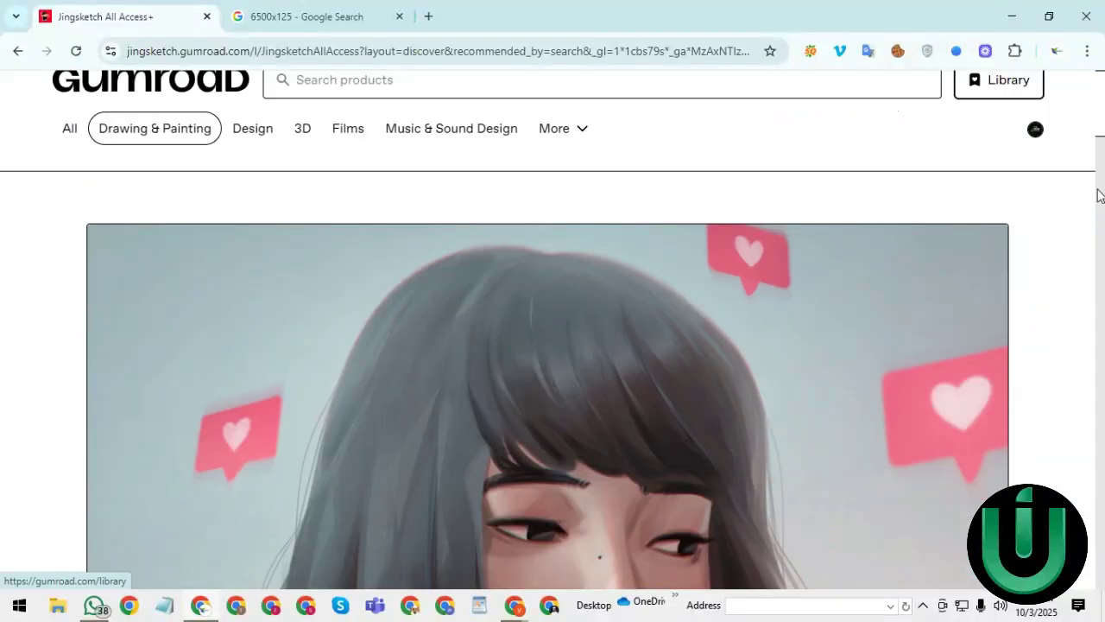
pyautogui.middleClick(1072, 202)
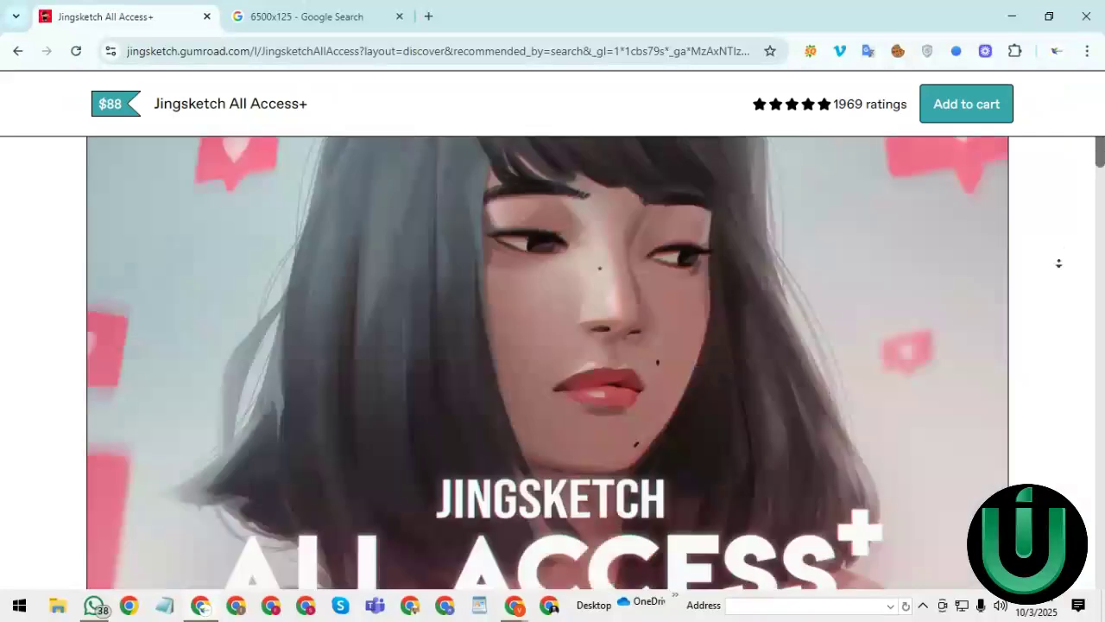
pyautogui.middleClick(1060, 260)
pyautogui.moveTo(1102, 203); pyautogui.dragTo(1101, 235)
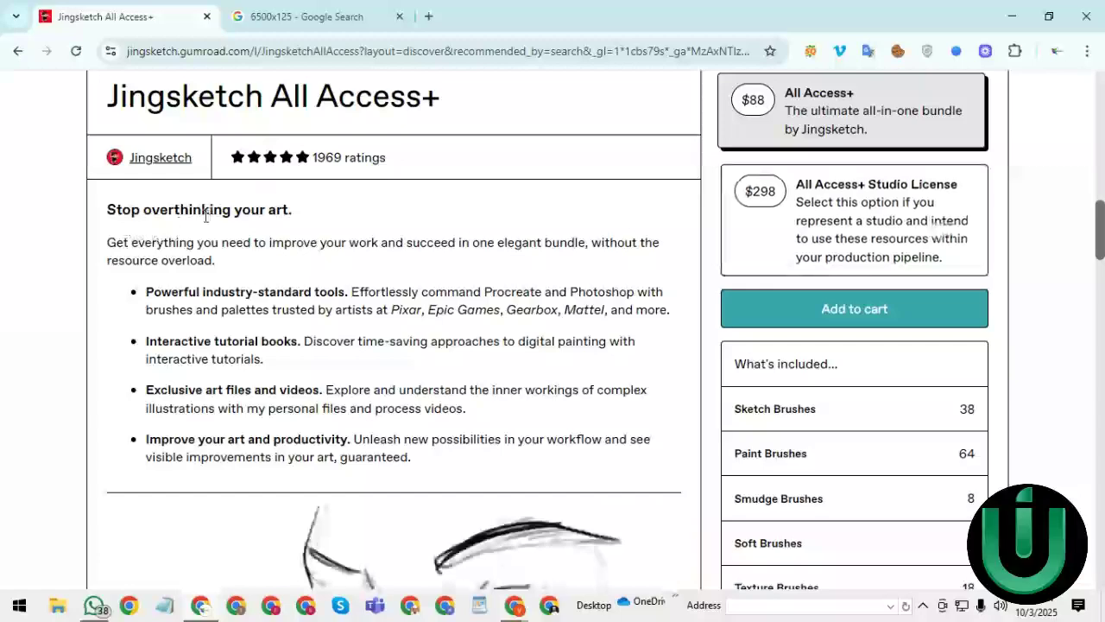
pyautogui.moveTo(1098, 247); pyautogui.dragTo(1089, 301)
pyautogui.scroll(2, 330, 346)
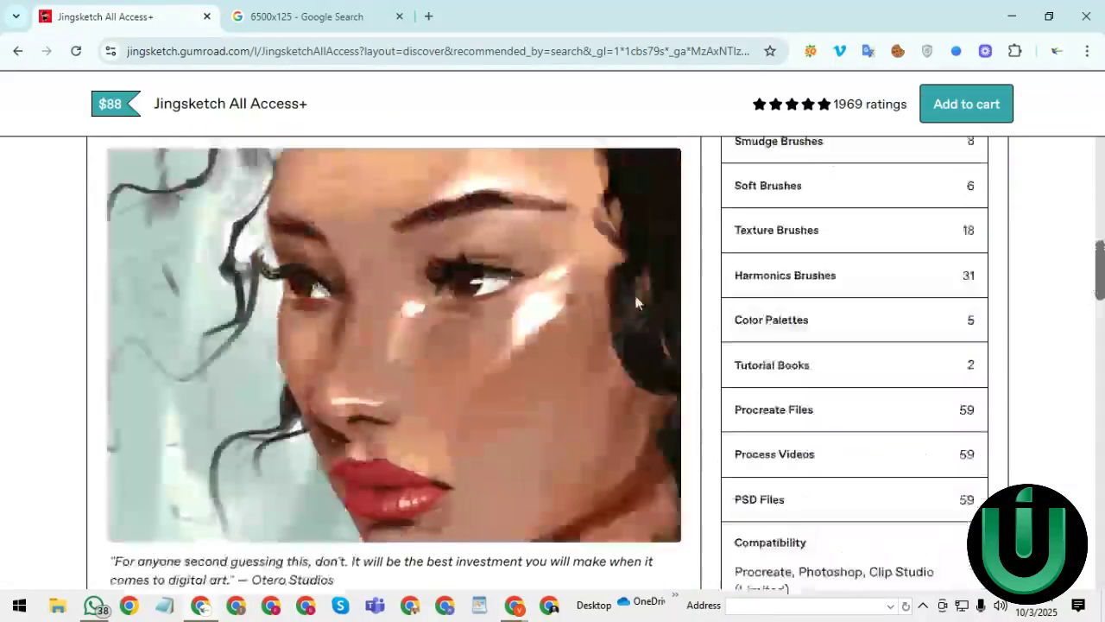
pyautogui.scroll(2, 980, 333)
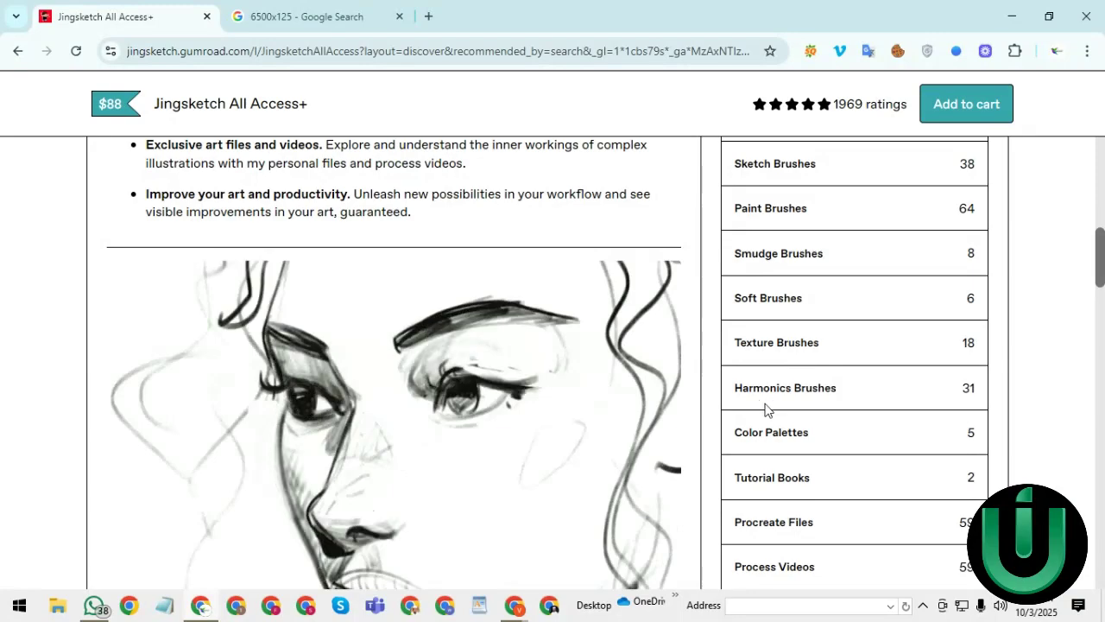
pyautogui.scroll(1, 1101, 268)
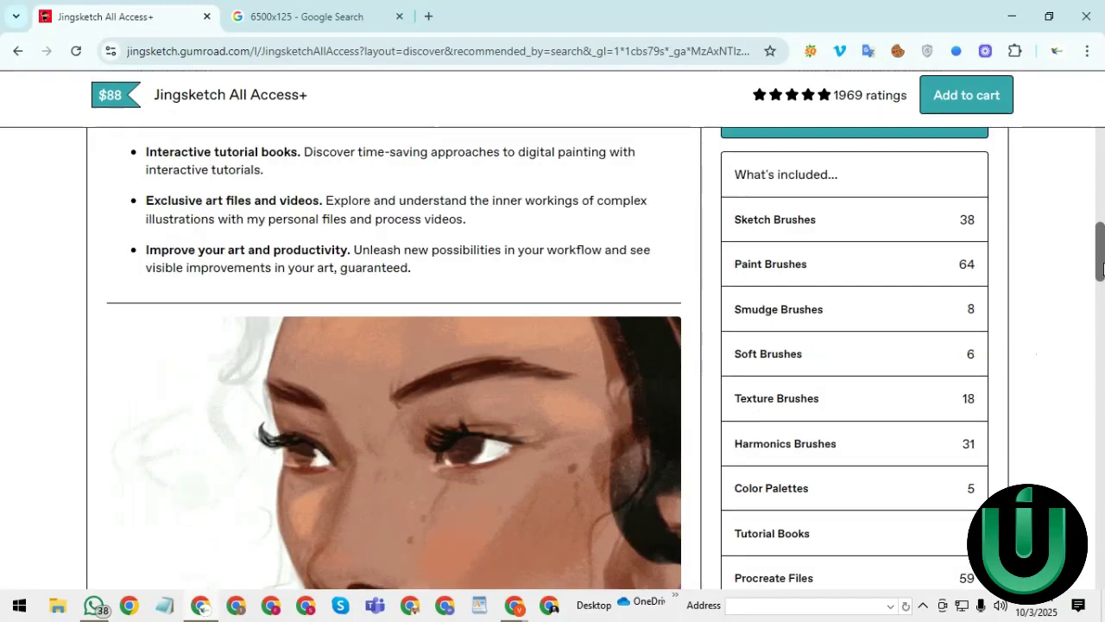
pyautogui.moveTo(1101, 268)
pyautogui.mouseDown()
pyautogui.moveTo(1101, 243)
pyautogui.moveTo(1099, 341)
pyautogui.moveTo(1075, 424)
pyautogui.moveTo(1087, 345)
pyautogui.moveTo(1087, 360)
pyautogui.mouseUp()
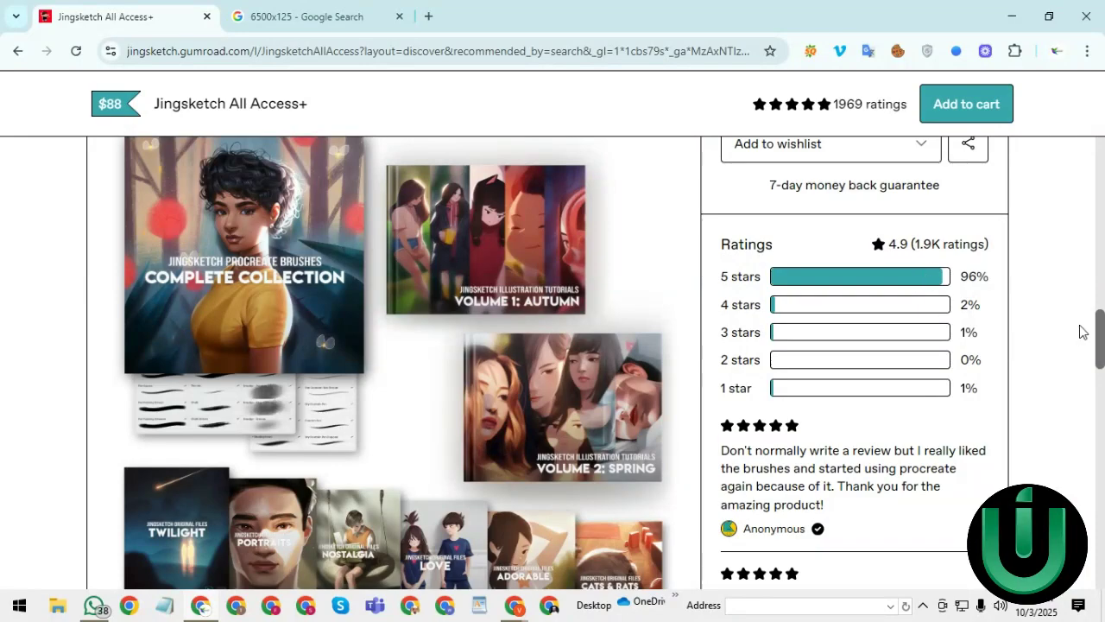
pyautogui.moveTo(1100, 332); pyautogui.dragTo(1100, 261)
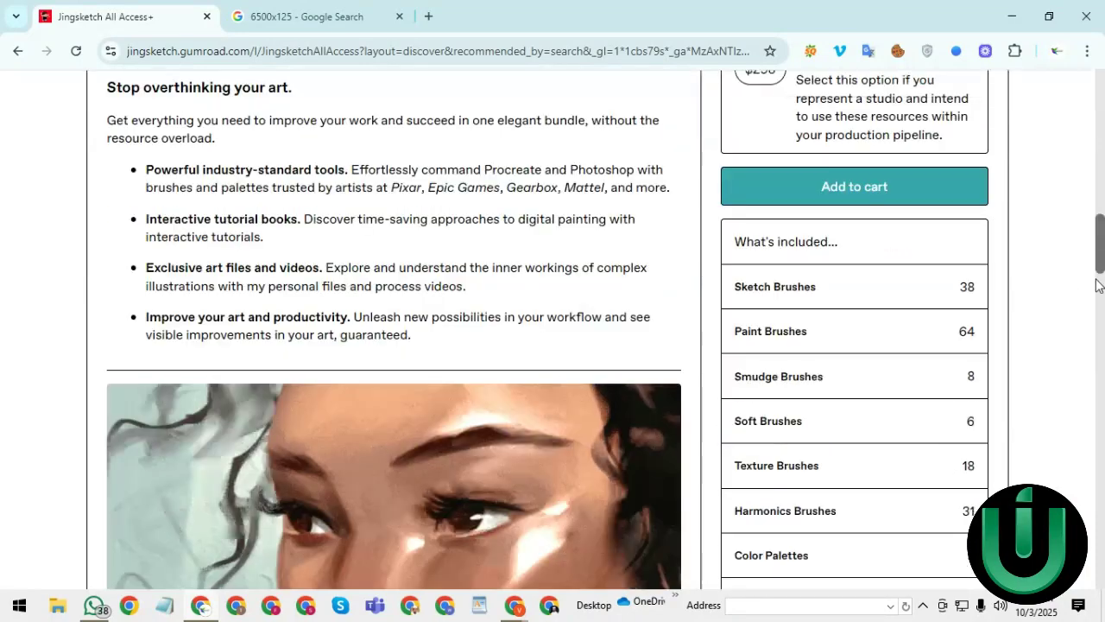
pyautogui.scroll(1, 1103, 175)
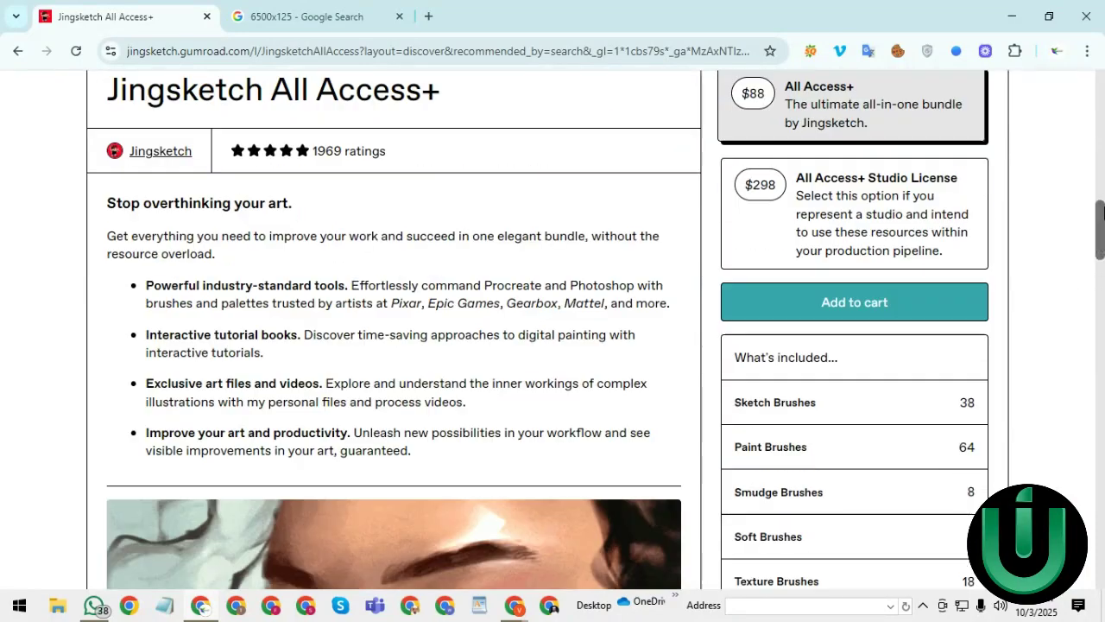
pyautogui.scroll(5, 1103, 175)
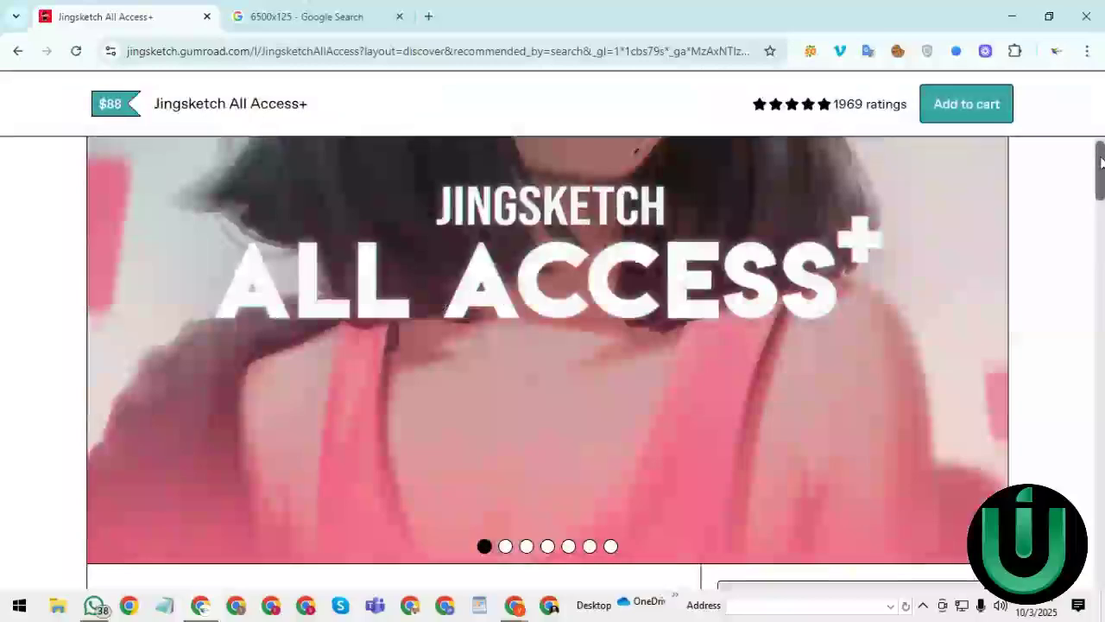
pyautogui.scroll(4, 1070, 147)
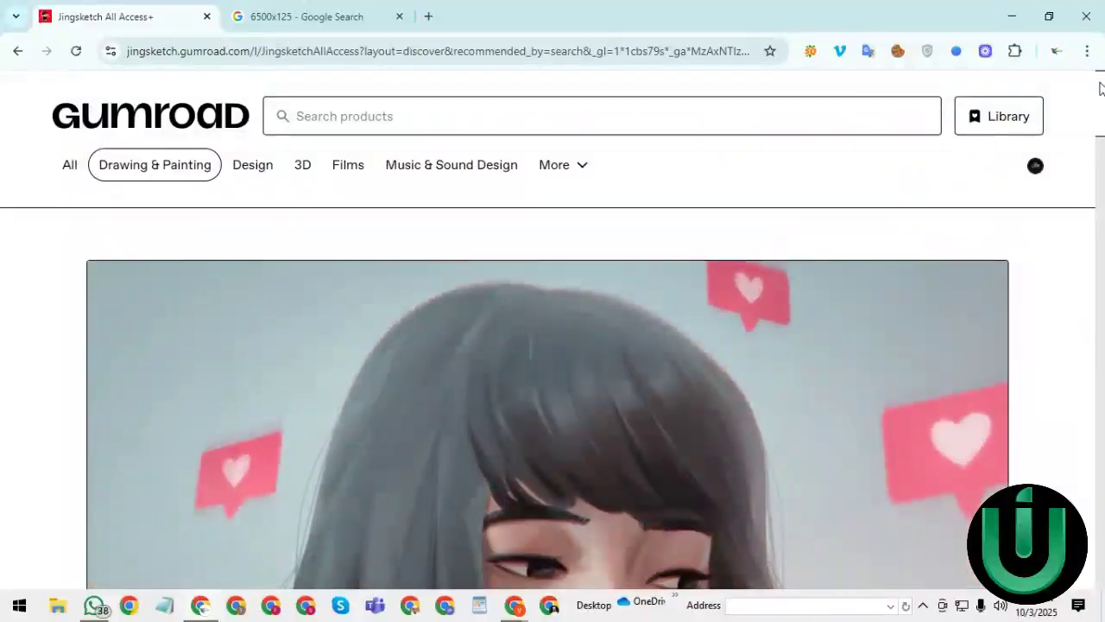
pyautogui.scroll(-8, 1087, 164)
pyautogui.scroll(-3, 1080, 194)
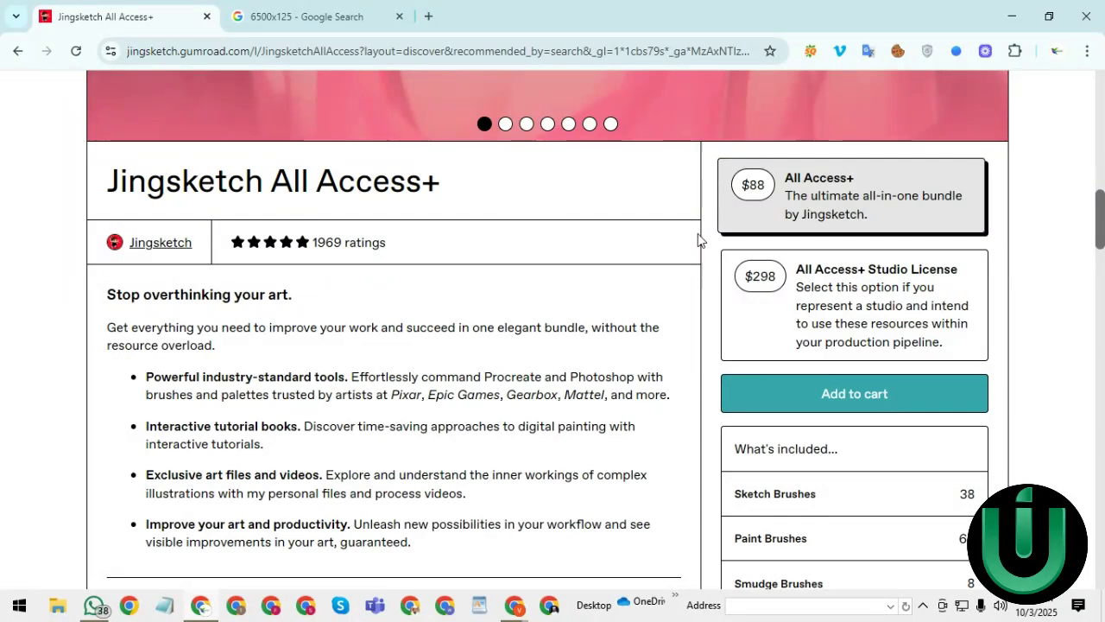
pyautogui.scroll(-5, 1098, 227)
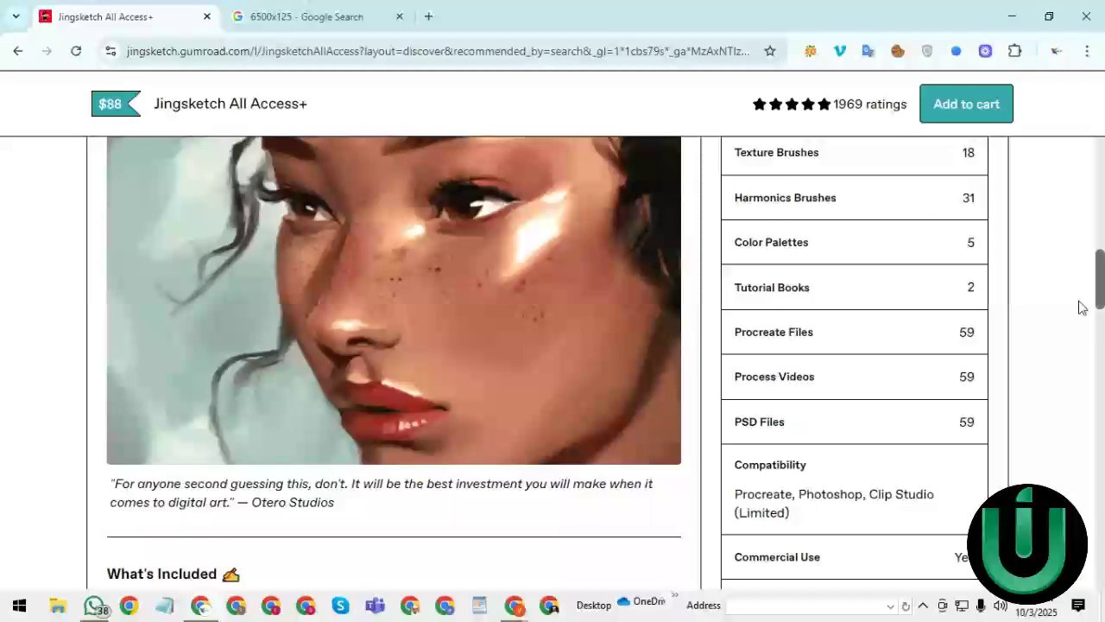
pyautogui.scroll(-4, 1087, 313)
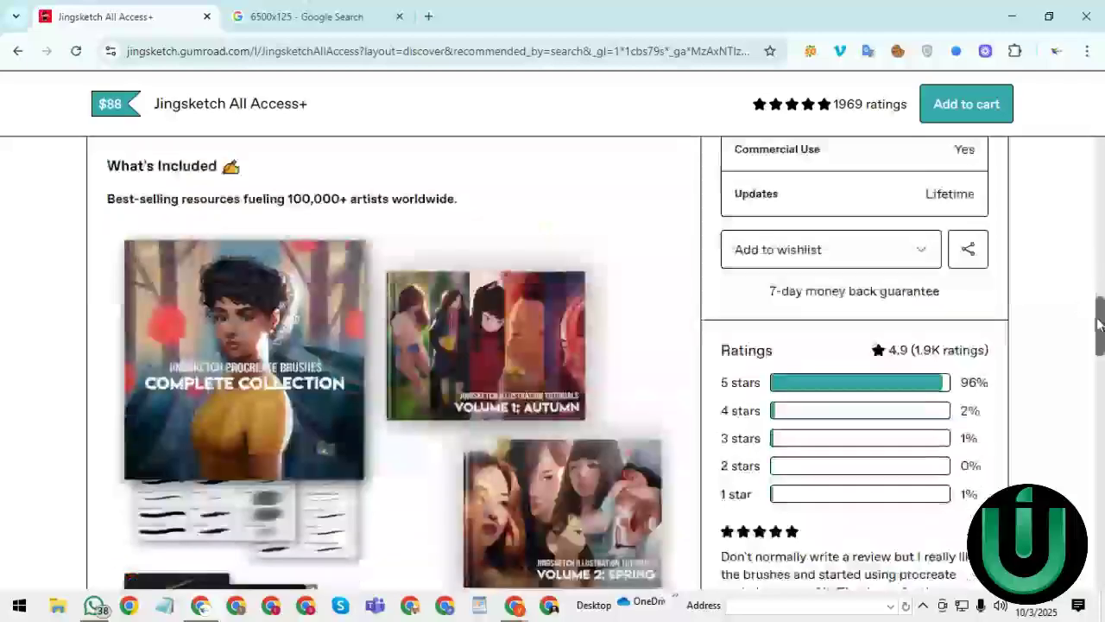
pyautogui.moveTo(1098, 323); pyautogui.dragTo(1085, 457)
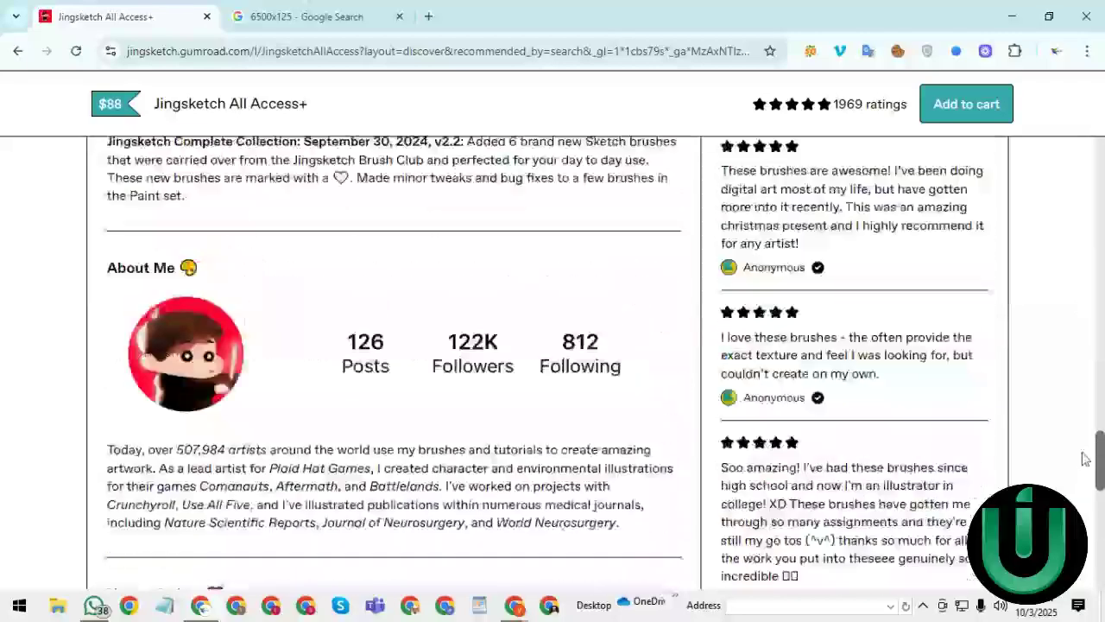
pyautogui.scroll(-6, 1086, 458)
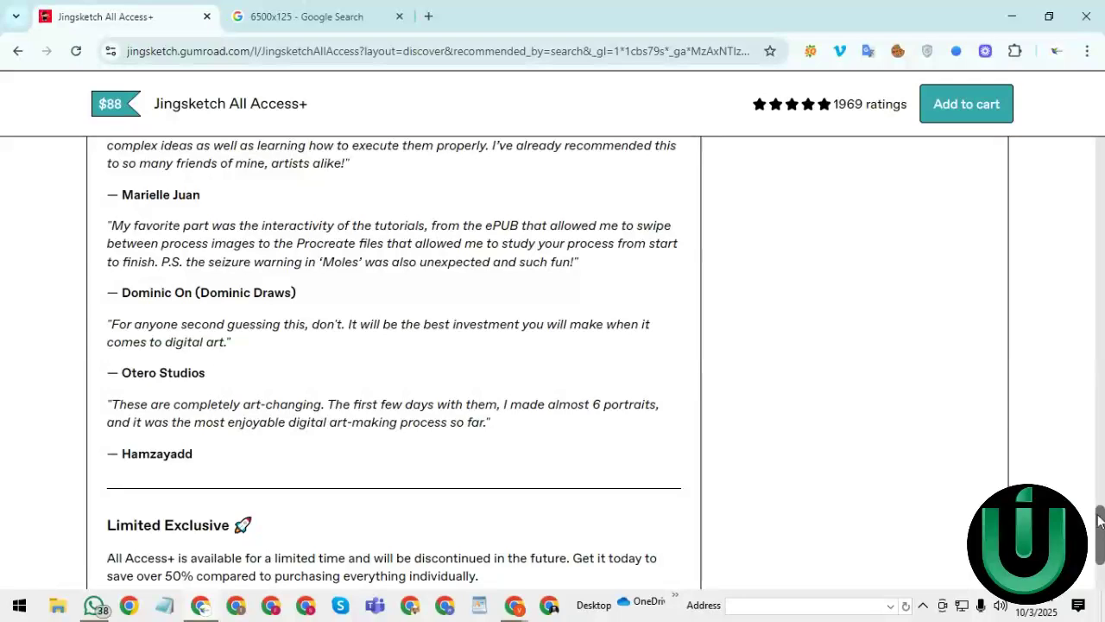
pyautogui.moveTo(1099, 518); pyautogui.dragTo(1090, 469)
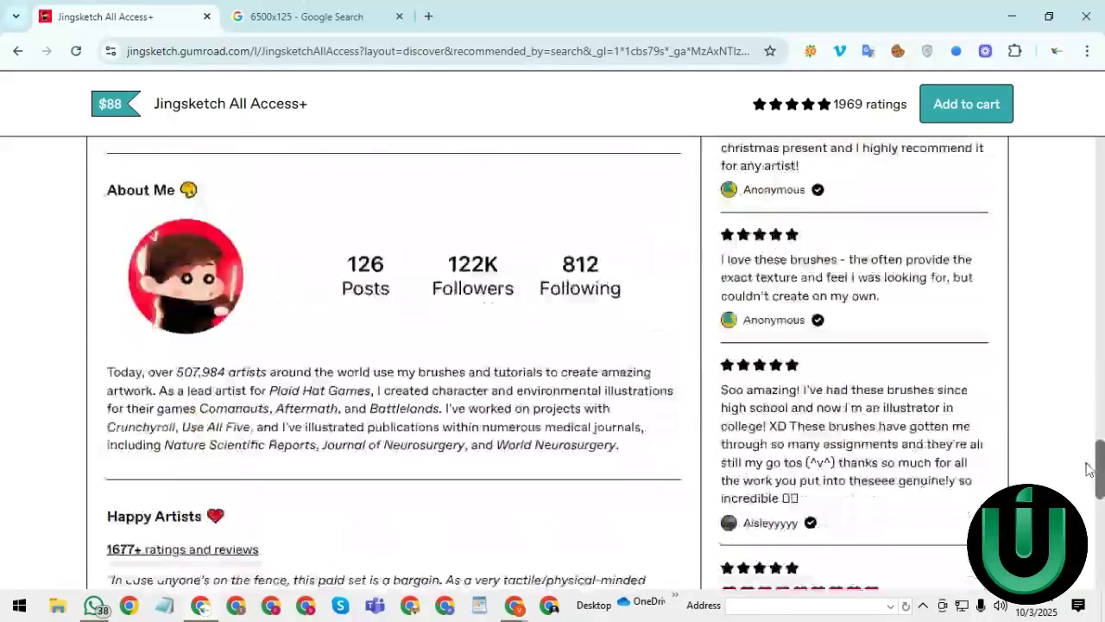
pyautogui.doubleClick(960, 463)
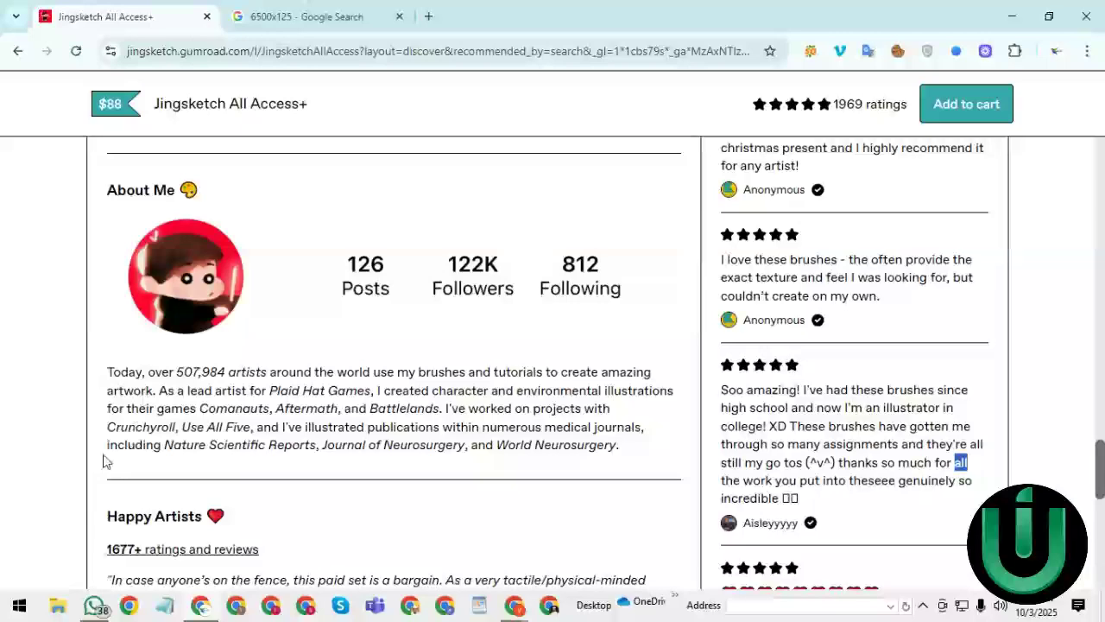
pyautogui.scroll(4, 1103, 275)
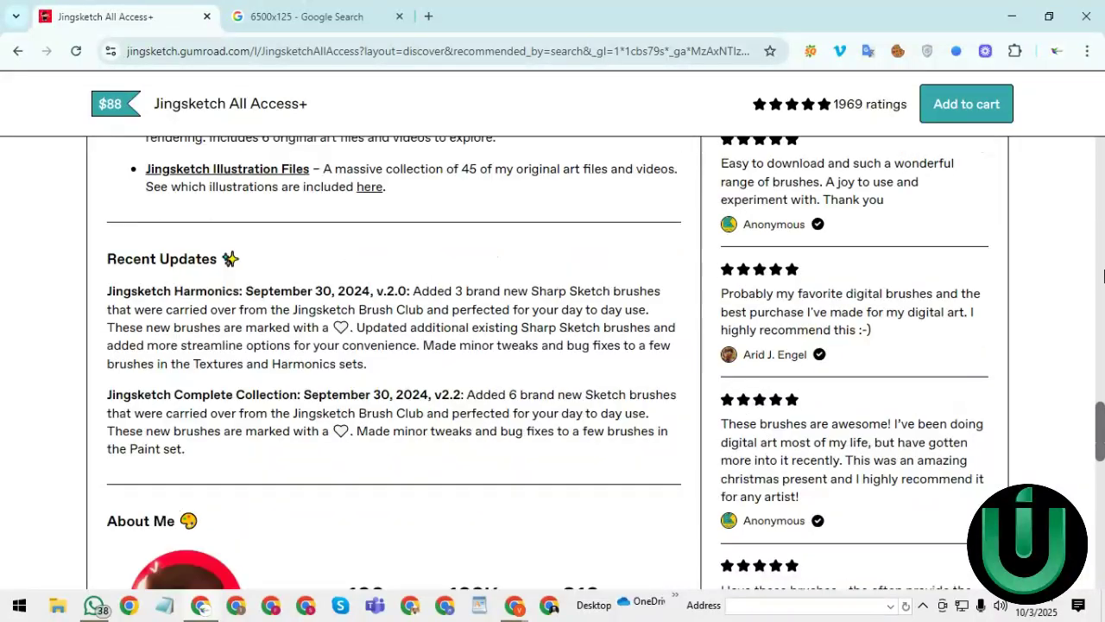
pyautogui.scroll(3, 1103, 195)
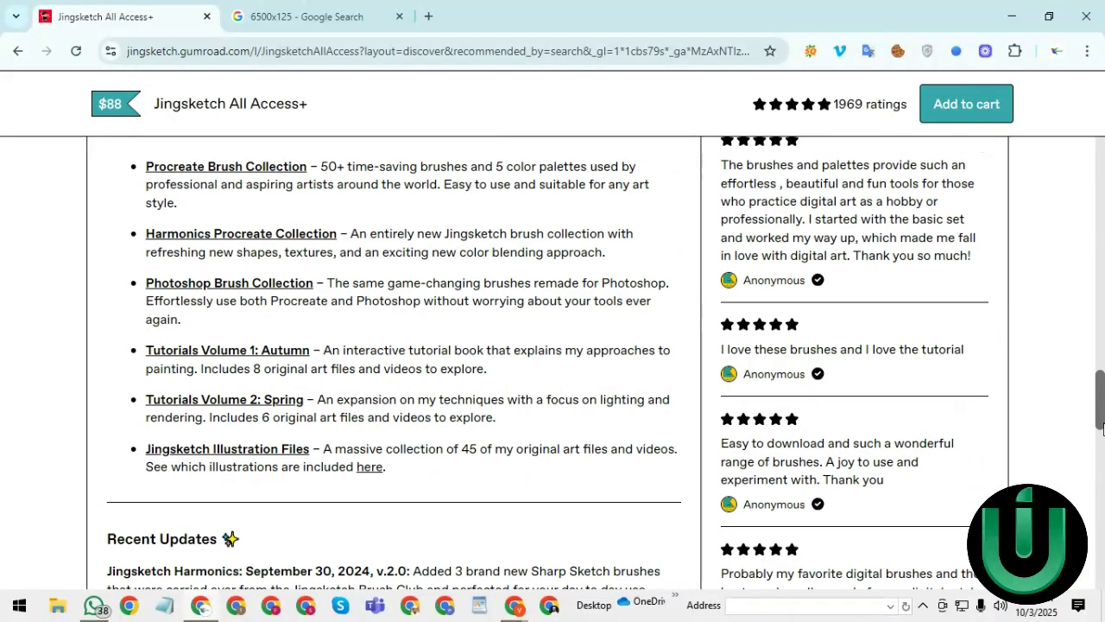
pyautogui.scroll(10, 1101, 414)
pyautogui.scroll(-15, 1102, 421)
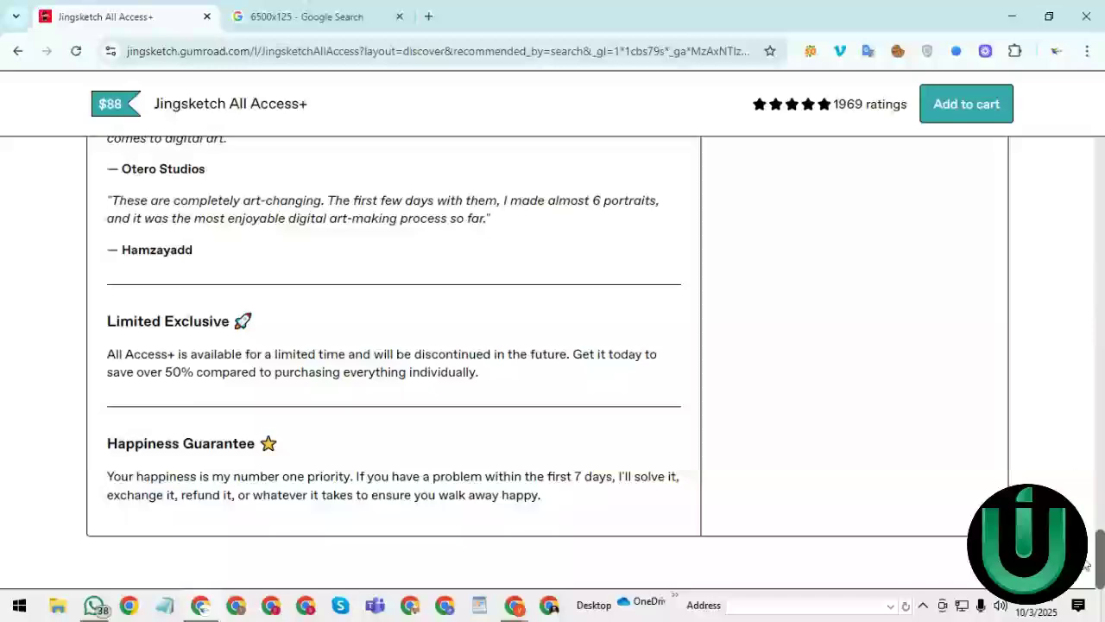
pyautogui.moveTo(1101, 561); pyautogui.dragTo(1100, 475)
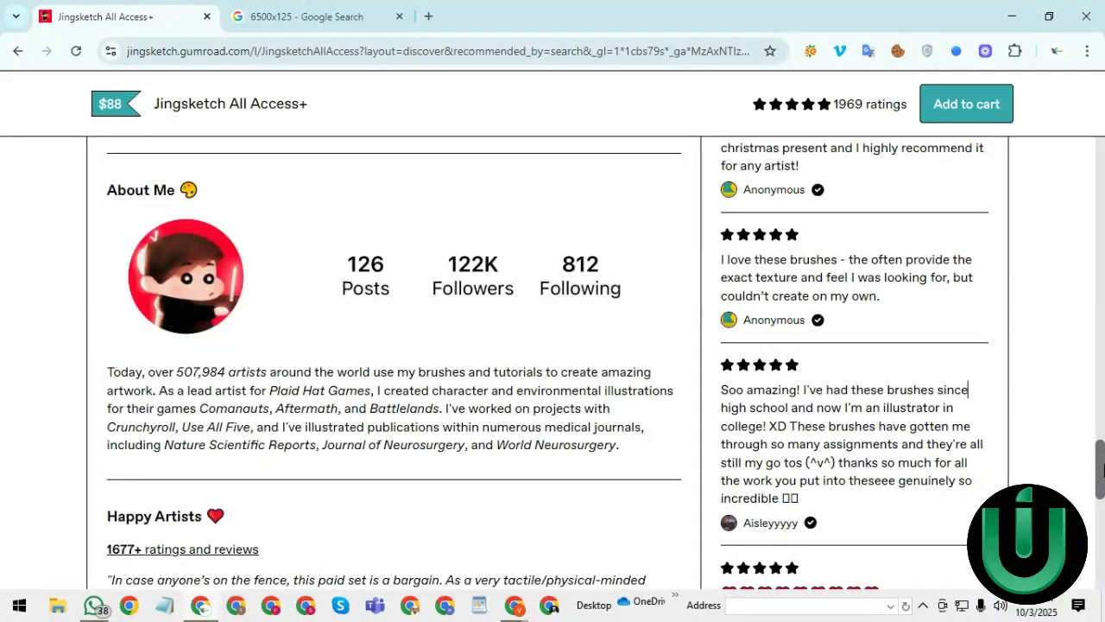
pyautogui.moveTo(1102, 469); pyautogui.dragTo(1102, 193)
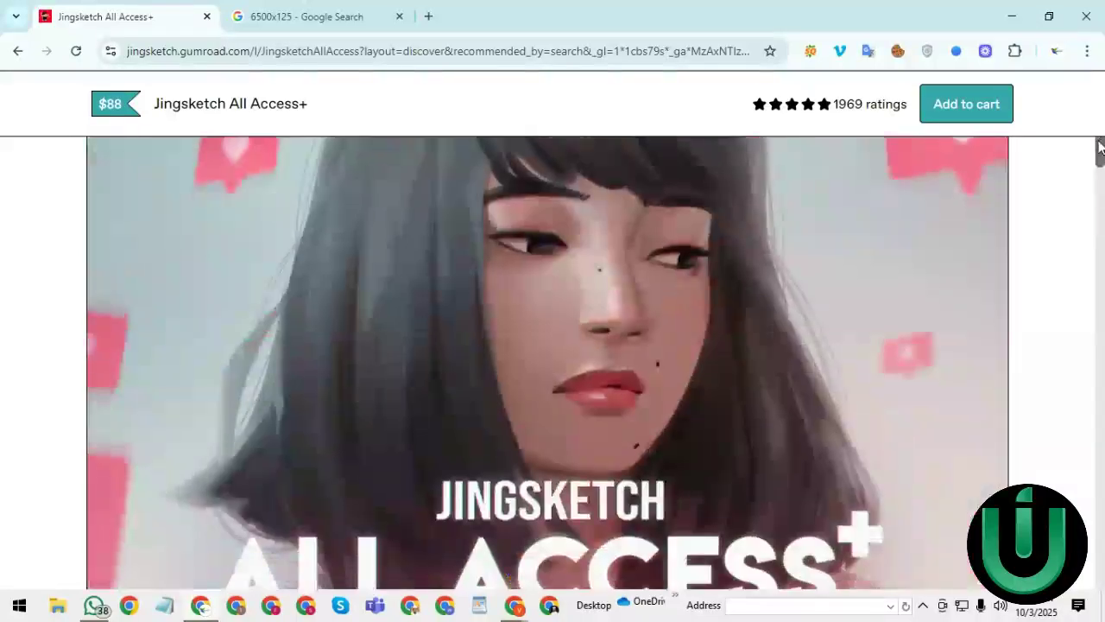
pyautogui.moveTo(1102, 200); pyautogui.dragTo(1095, 227)
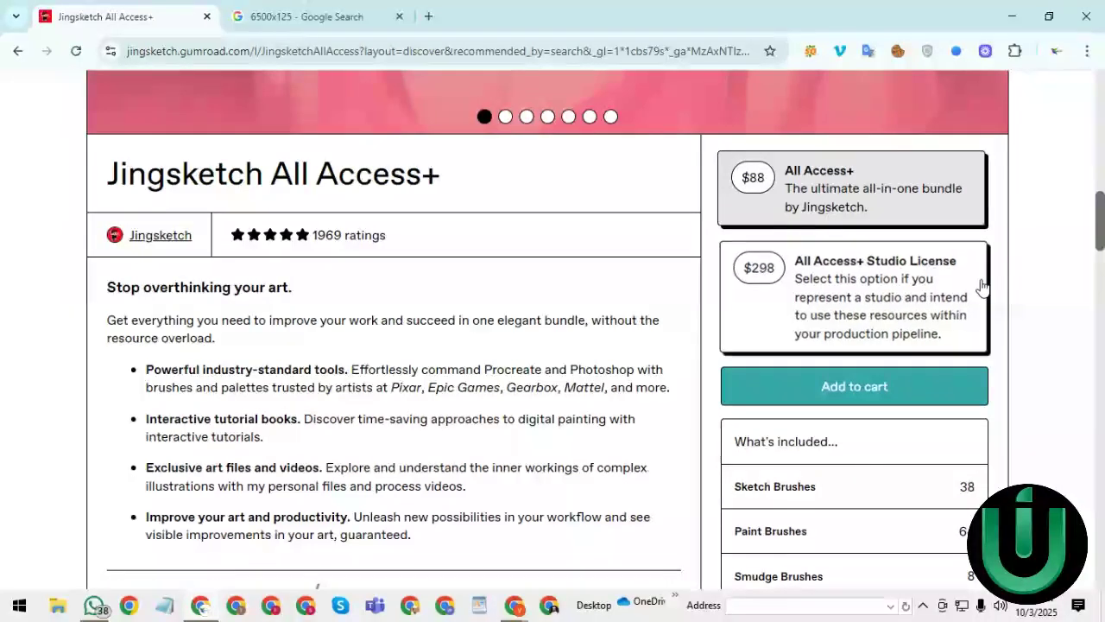
pyautogui.moveTo(1102, 200); pyautogui.dragTo(1099, 148)
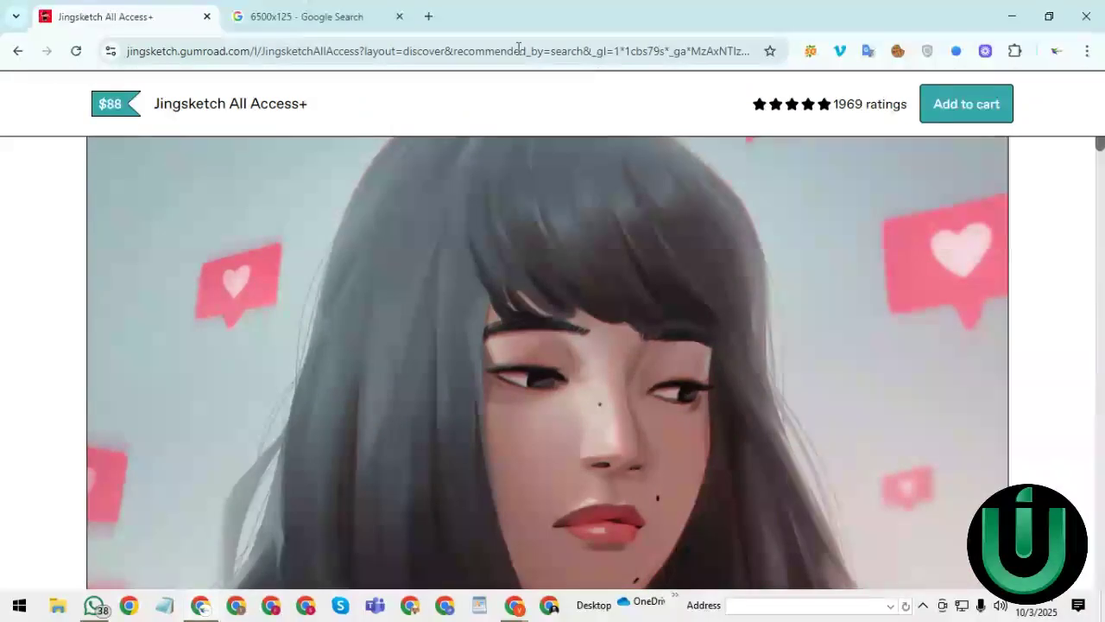
# - Clear the old 6500x125 query from the Google search box
pyautogui.hotkey('ctrl', 'Tab')
pyautogui.doubleClick(203, 110)
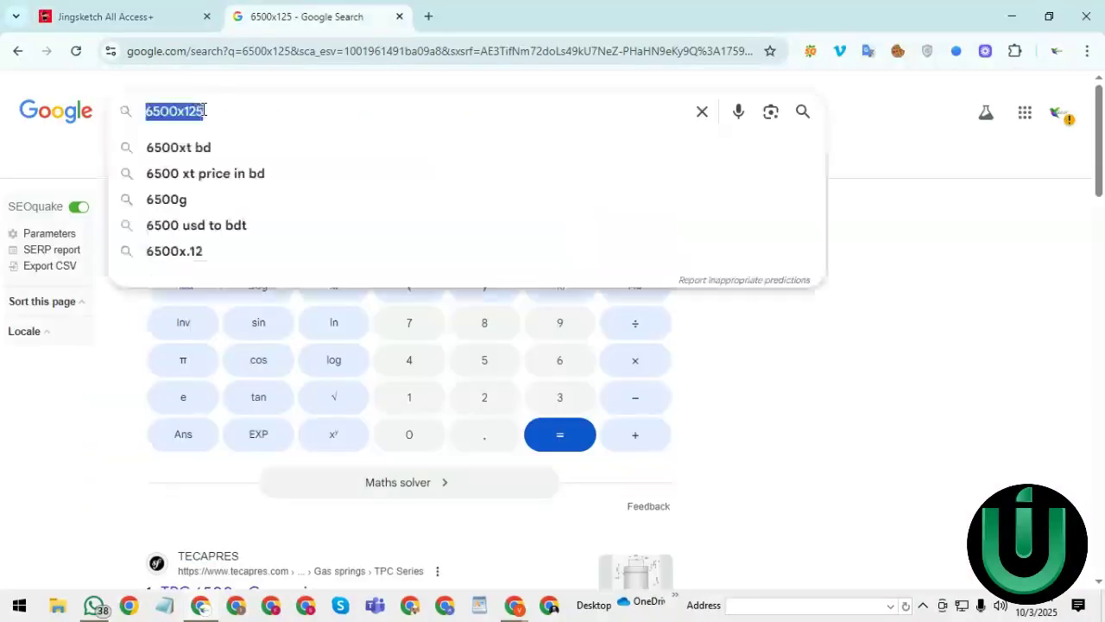
pyautogui.press('BackSpace')
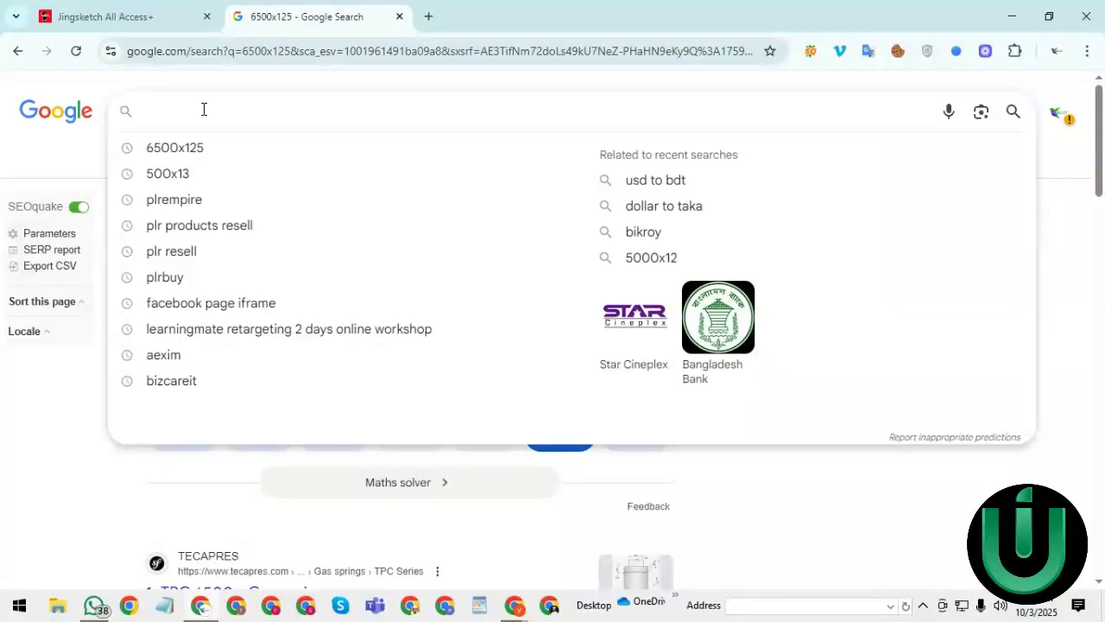
# - Scroll through the Jingsketch All Access+ product page, then return to the Google Search tab
pyautogui.click(129, 14)
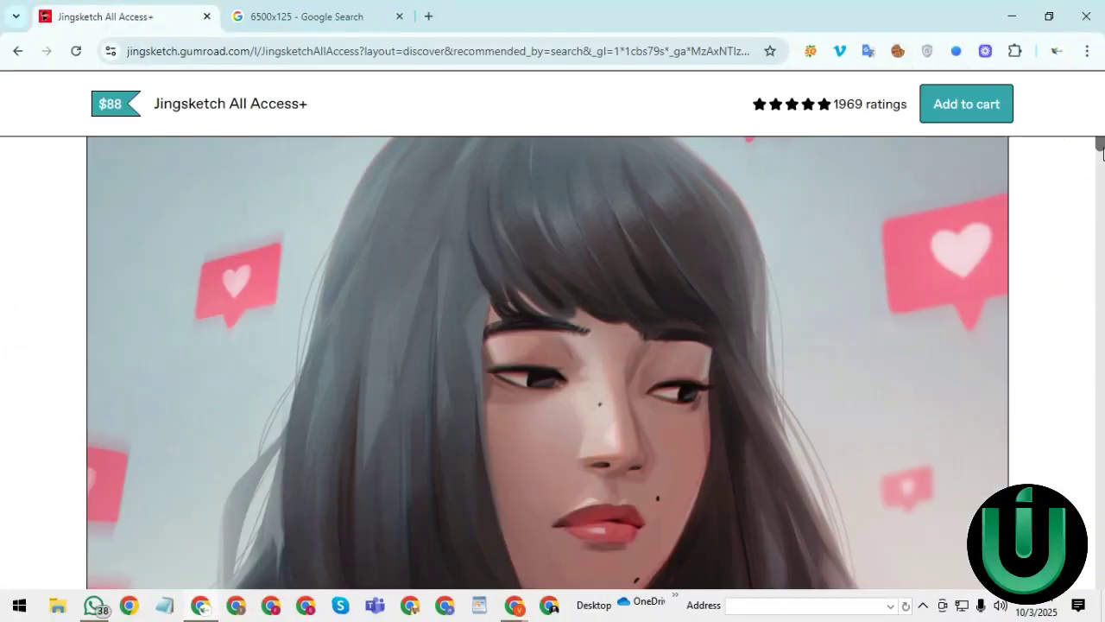
pyautogui.moveTo(1102, 151); pyautogui.dragTo(1087, 276)
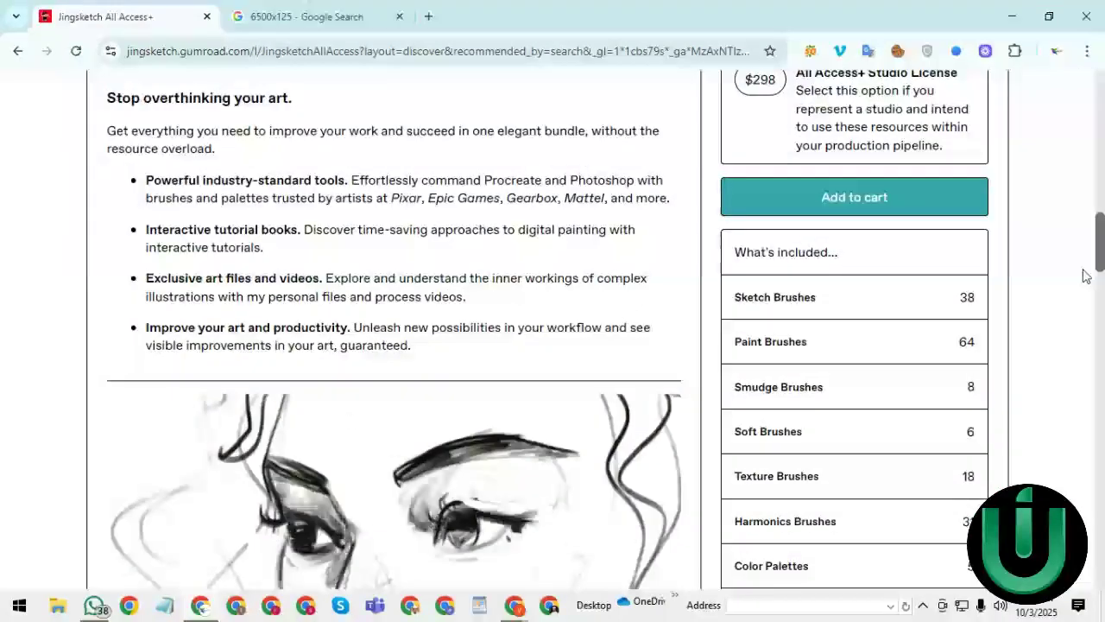
pyautogui.scroll(-3, 1080, 297)
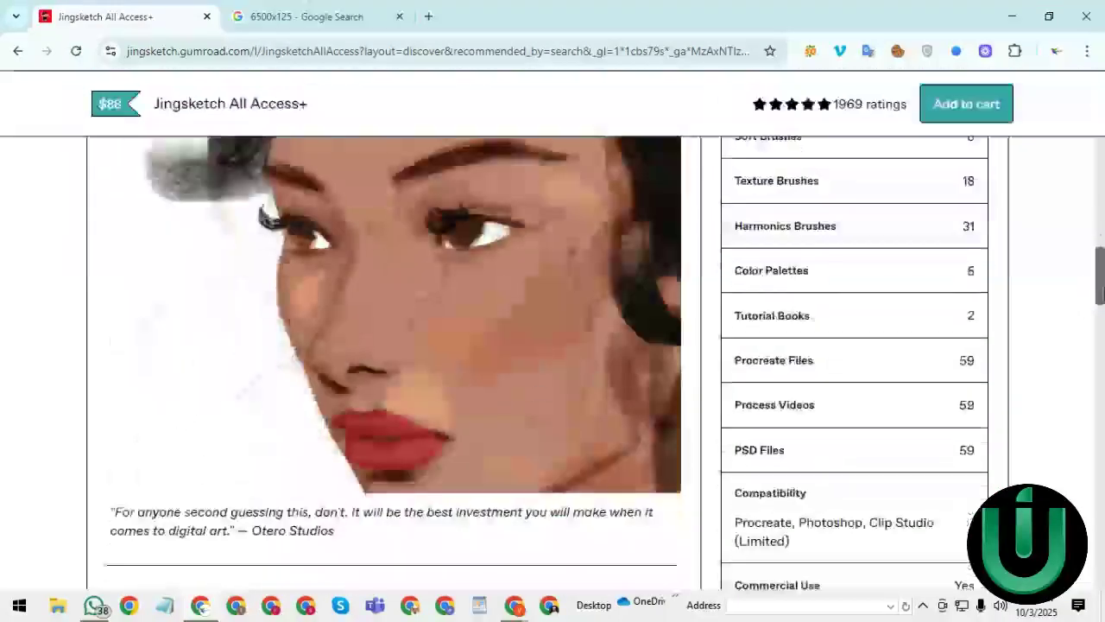
pyautogui.scroll(-1, 1100, 317)
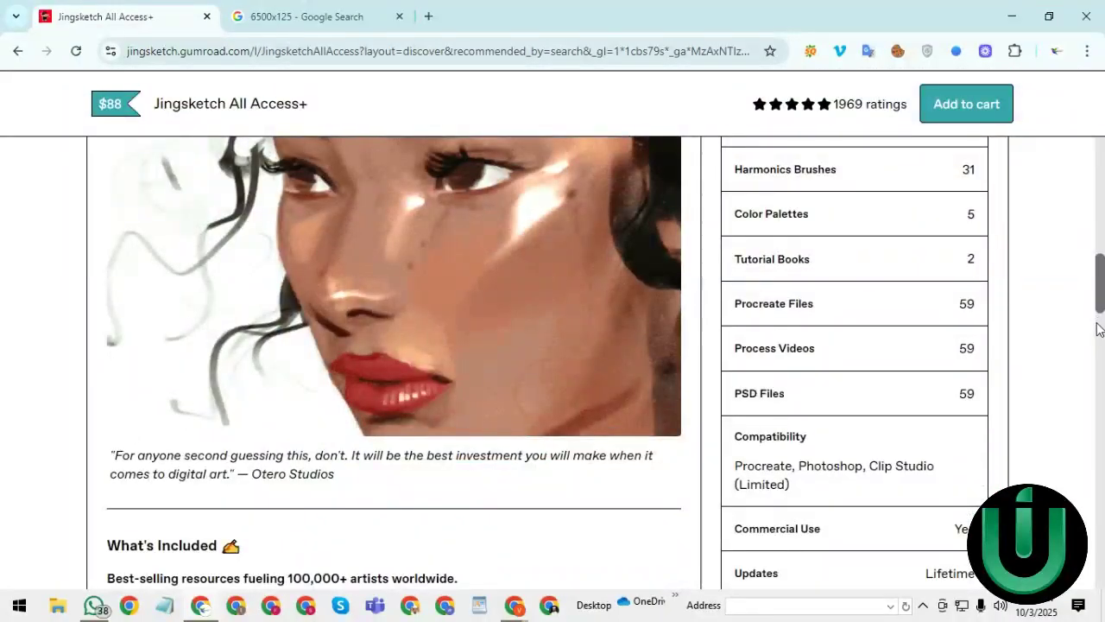
pyautogui.scroll(-4, 1100, 318)
pyautogui.scroll(-2, 1100, 324)
pyautogui.scroll(1, 1100, 324)
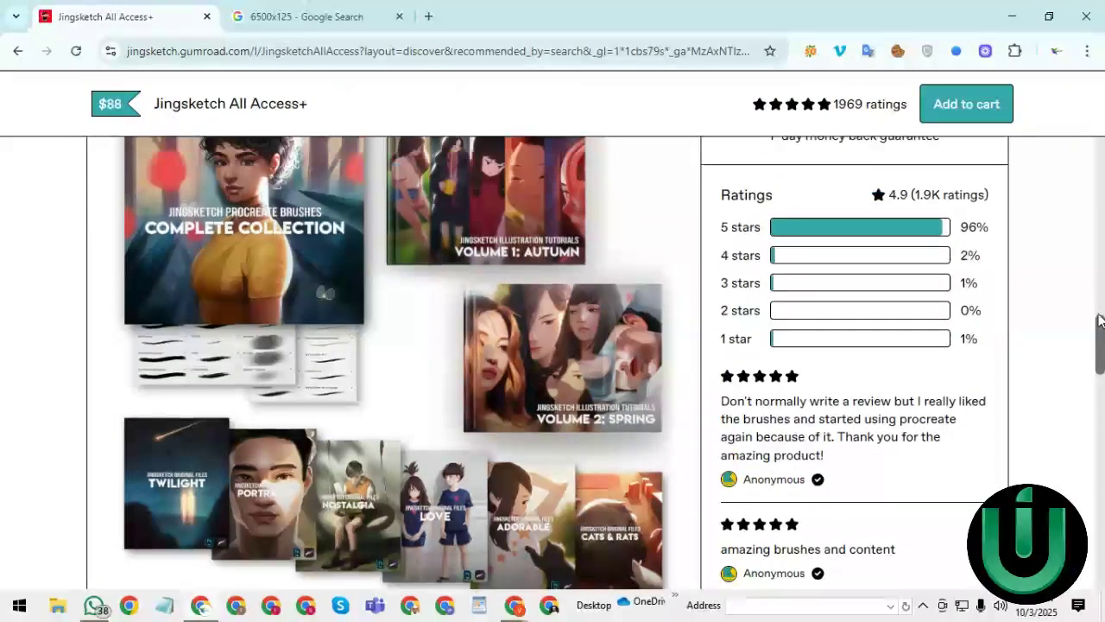
pyautogui.moveTo(1100, 320); pyautogui.dragTo(1093, 413)
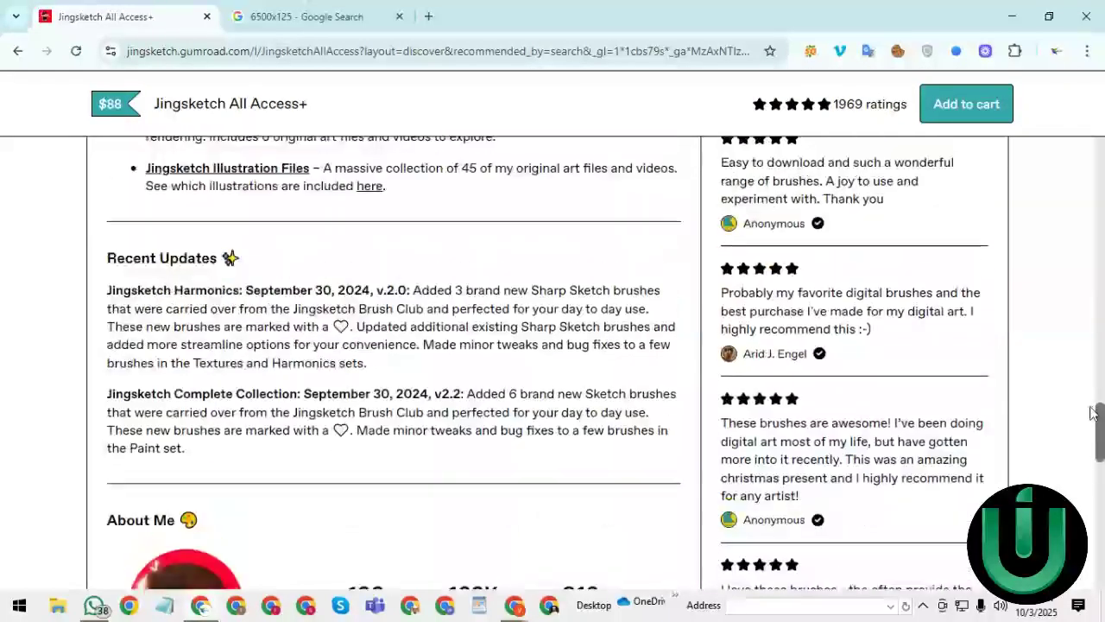
pyautogui.scroll(10, 1093, 413)
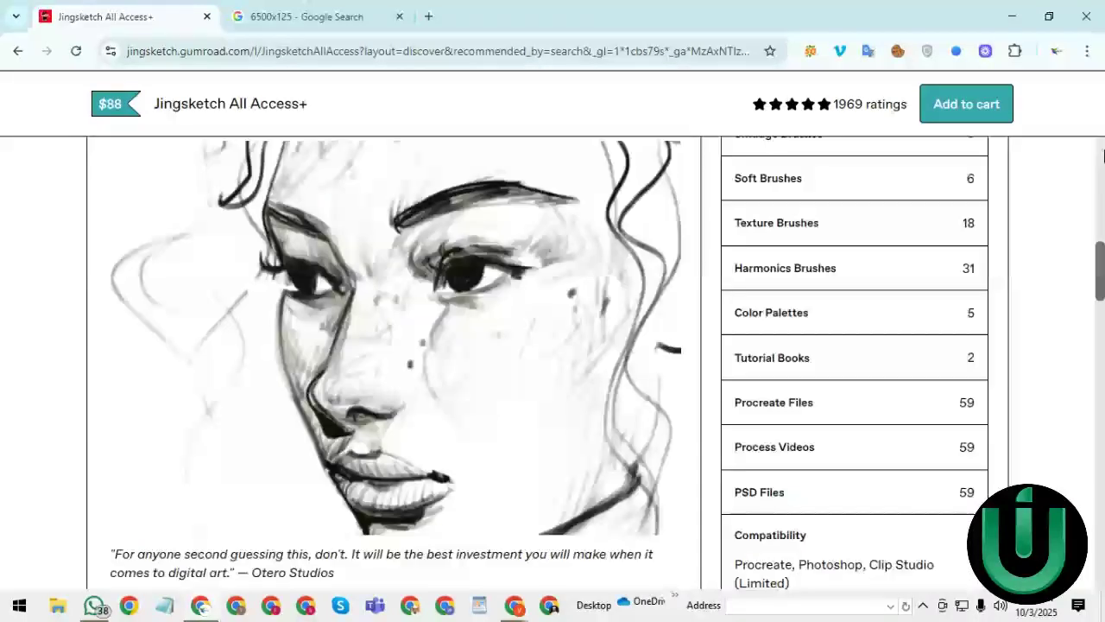
pyautogui.click(327, 7)
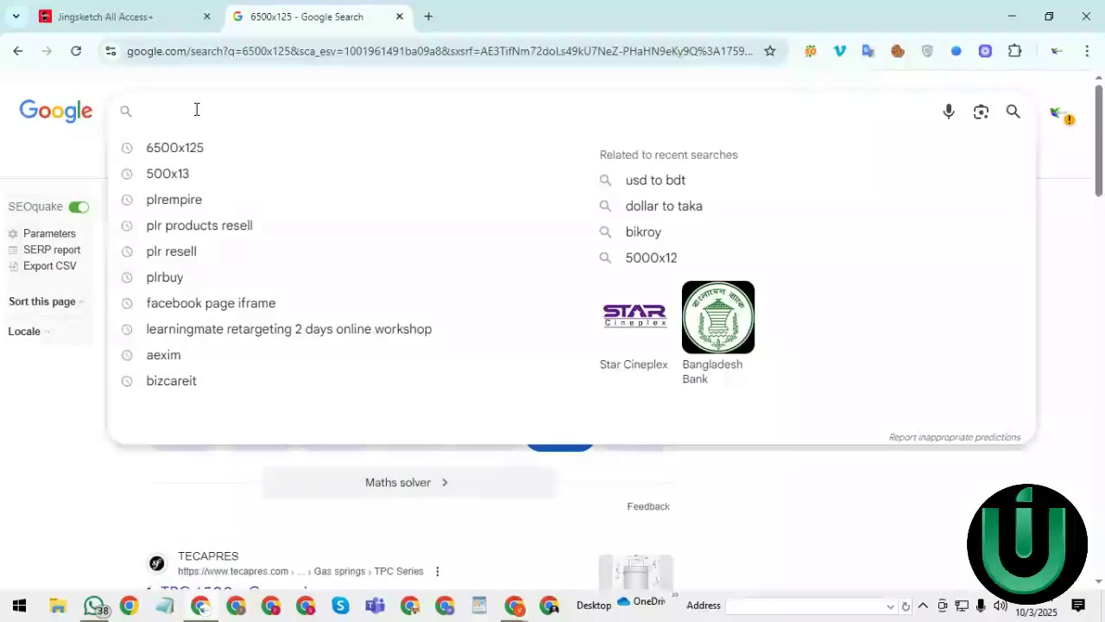
# - Compute 4000x88, extend it to 4000x88x125 (44,000,000), and return to the Jingsketch page
pyautogui.write('4000')
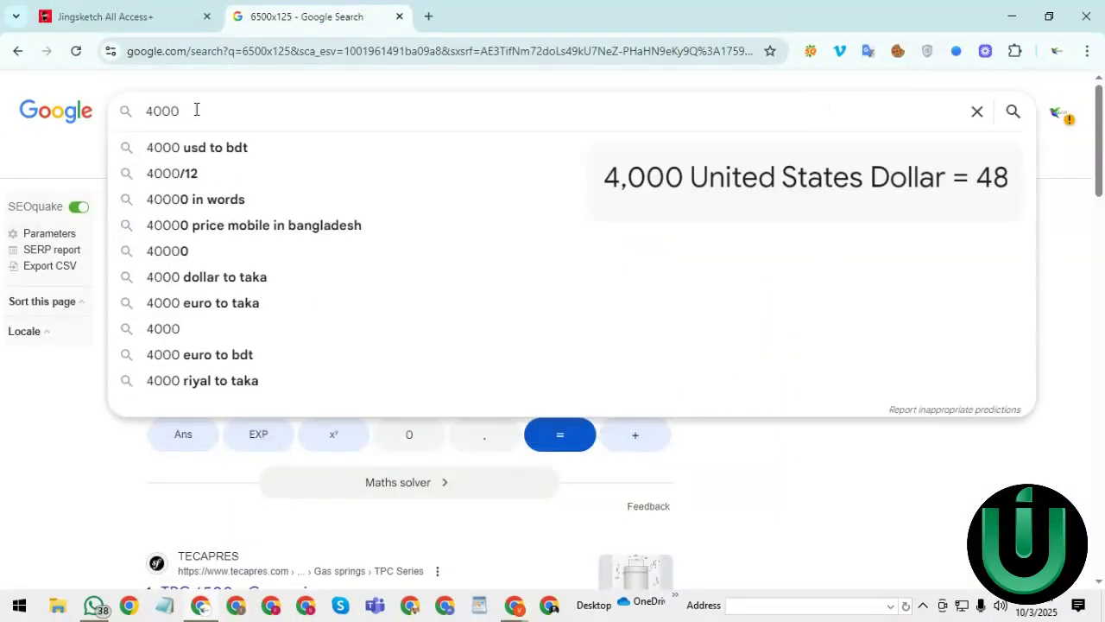
pyautogui.write('x')
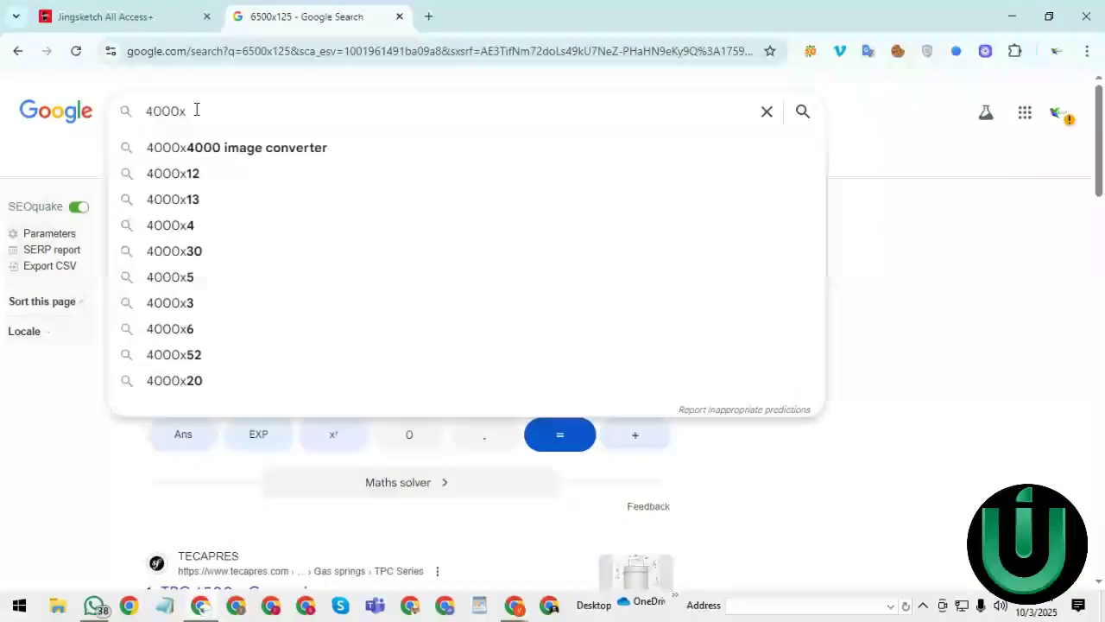
pyautogui.write('88')
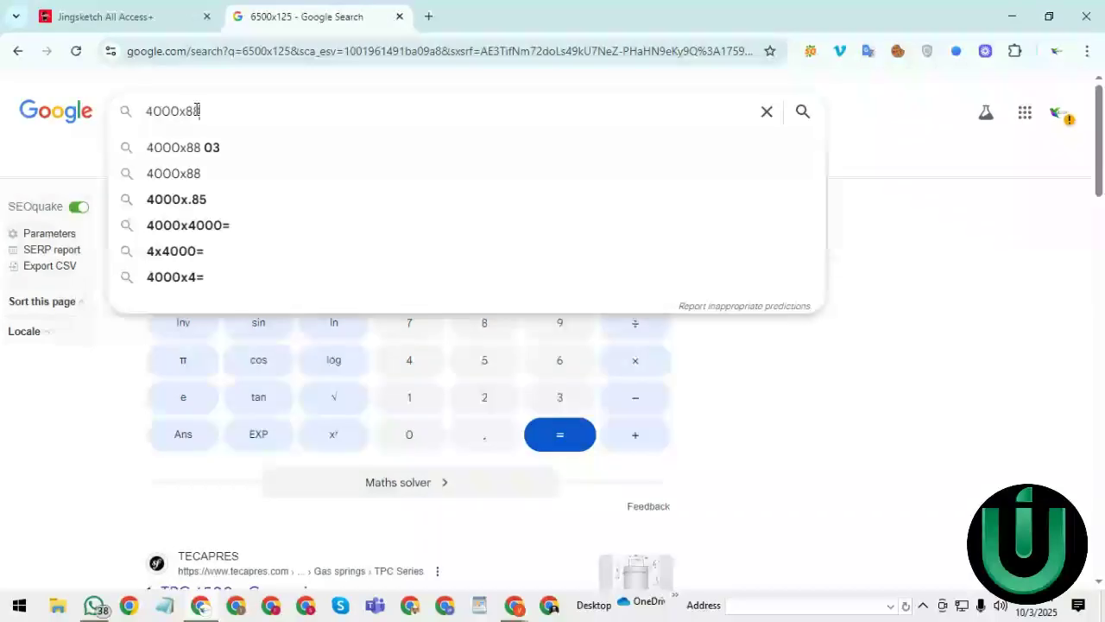
pyautogui.press('Return')
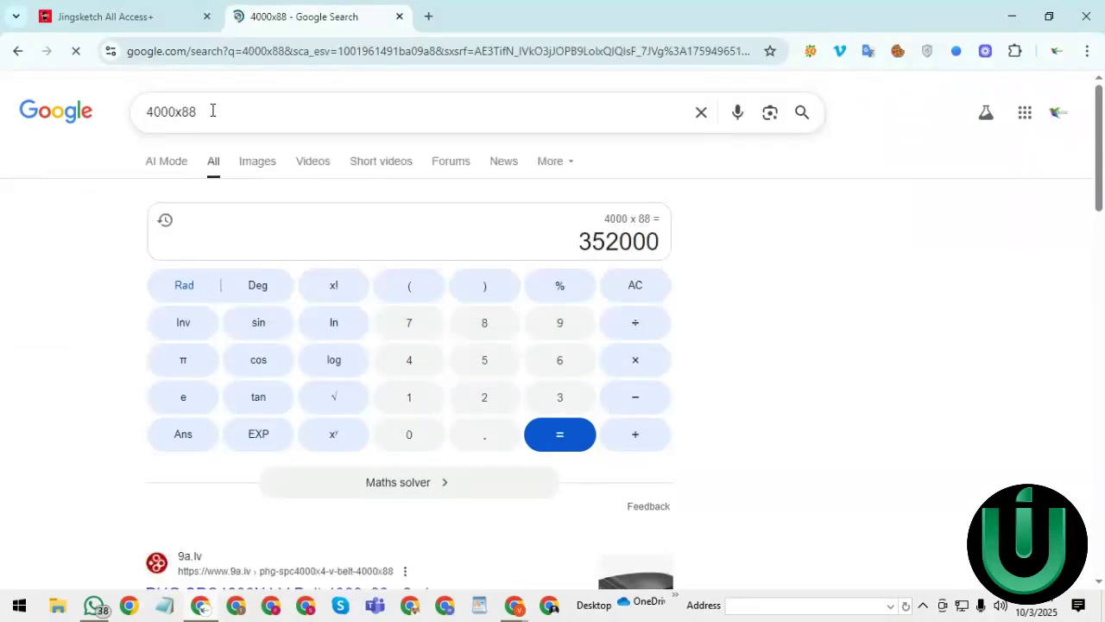
pyautogui.click(212, 110)
pyautogui.write('x')
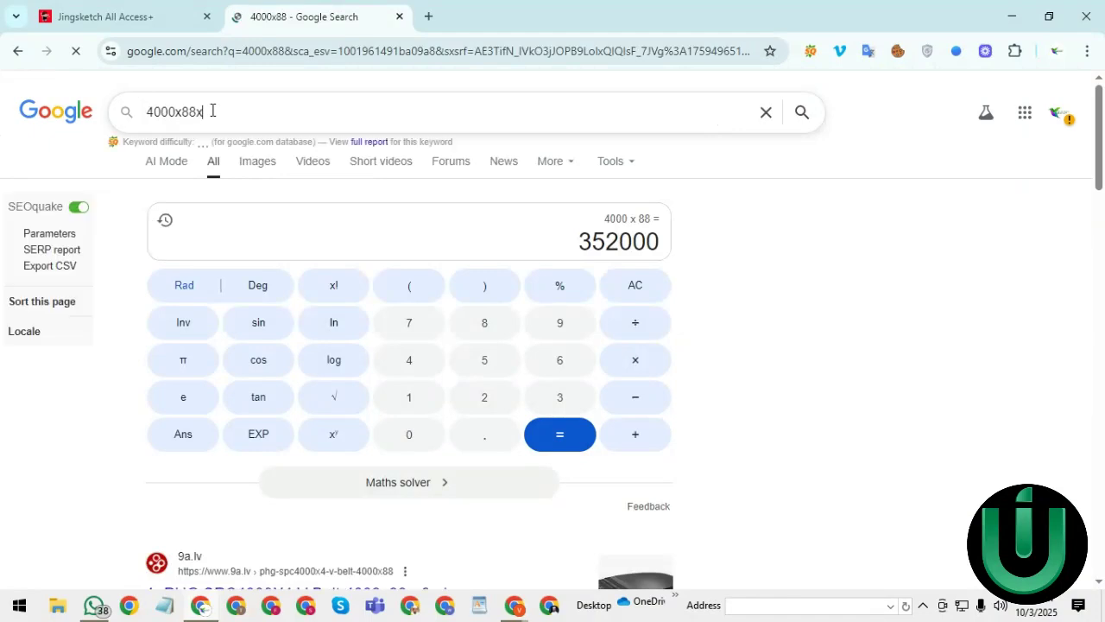
pyautogui.write('125')
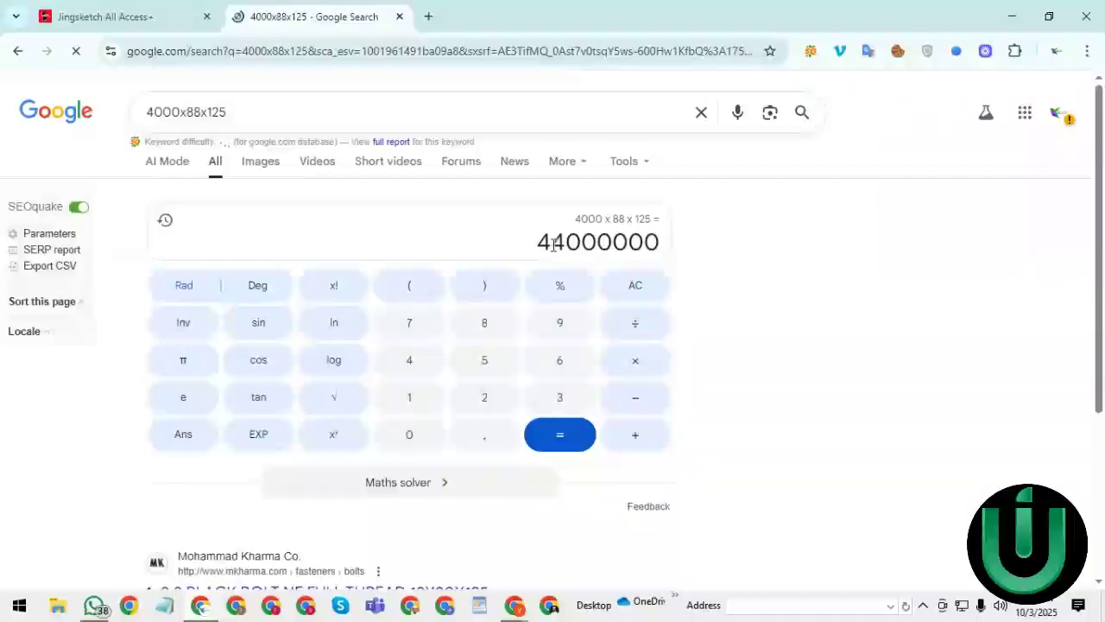
pyautogui.click(113, 10)
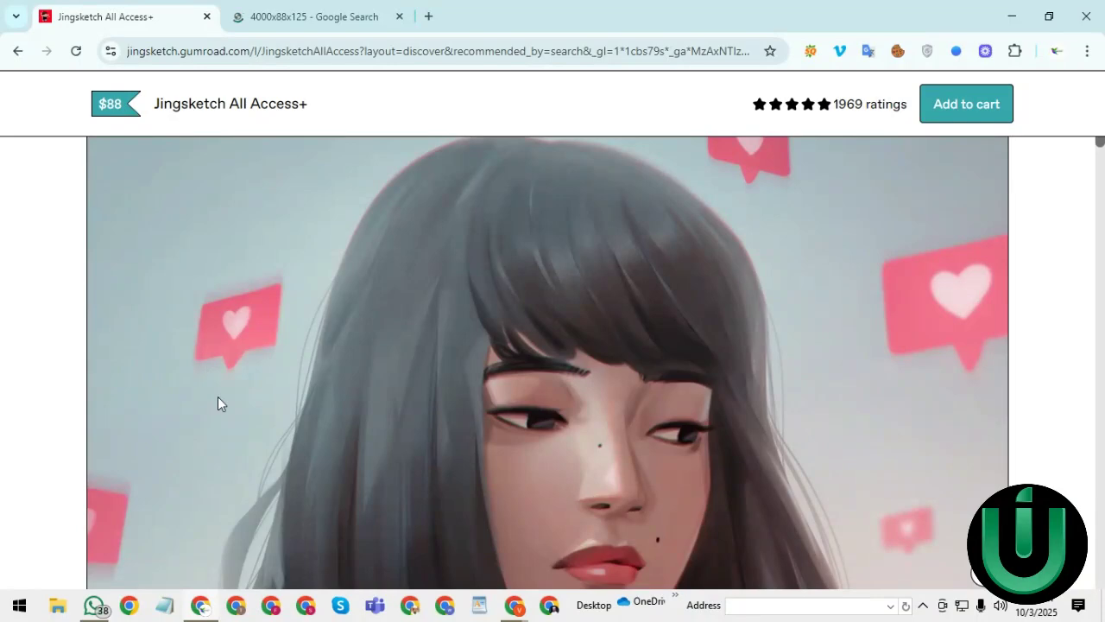
# - Recheck the calculator result, then go from the Jingsketch page to Gumroad Discover
pyautogui.click(276, 7)
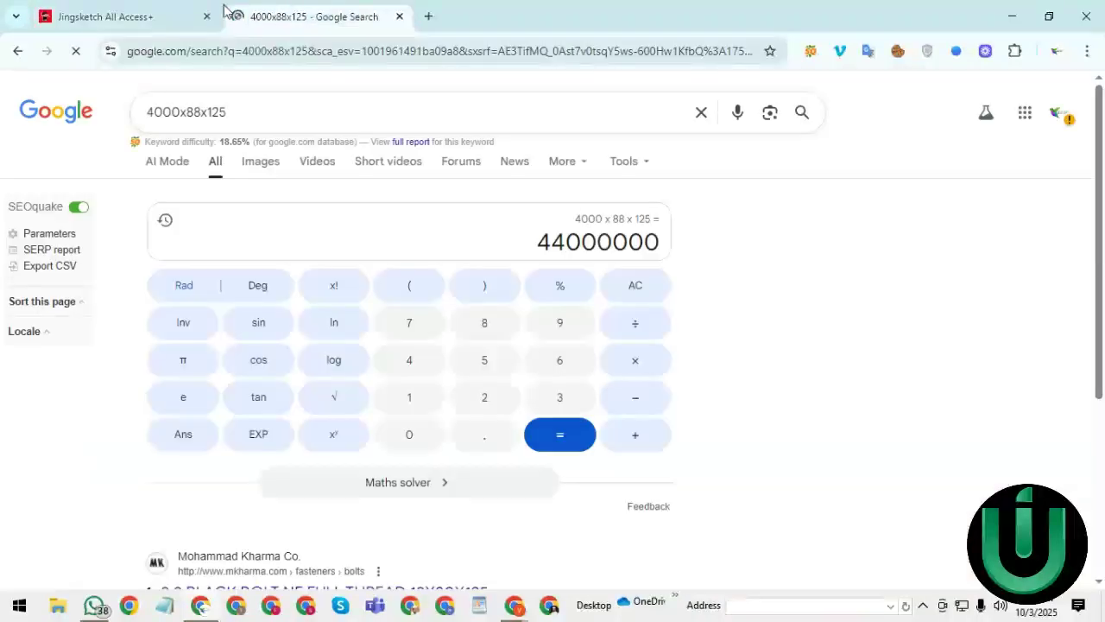
pyautogui.click(220, 11)
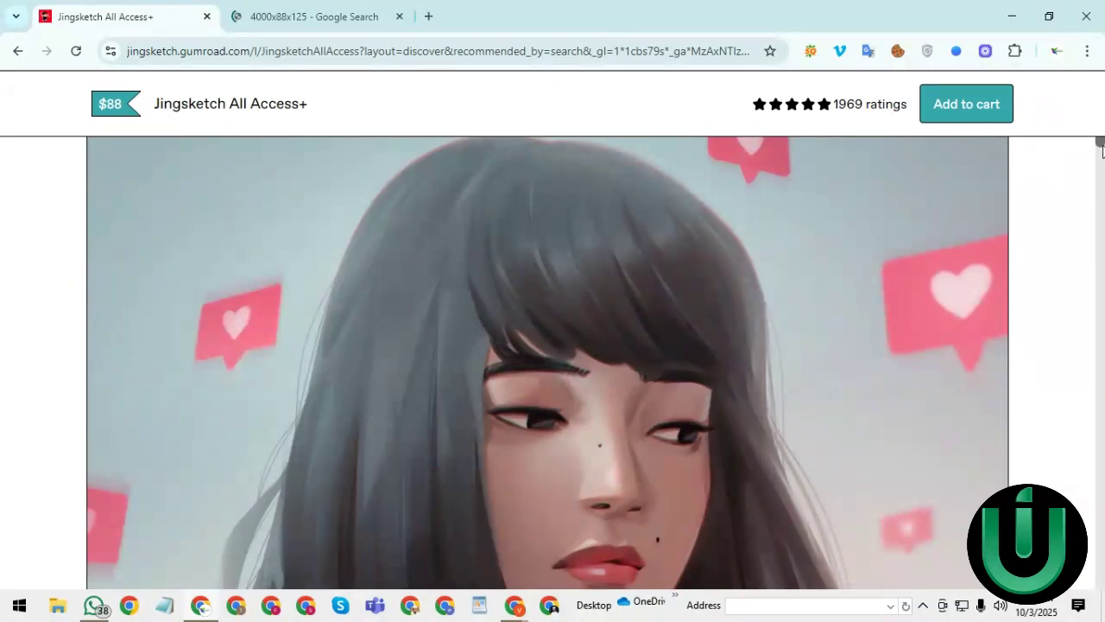
pyautogui.moveTo(1103, 147); pyautogui.dragTo(1103, 104)
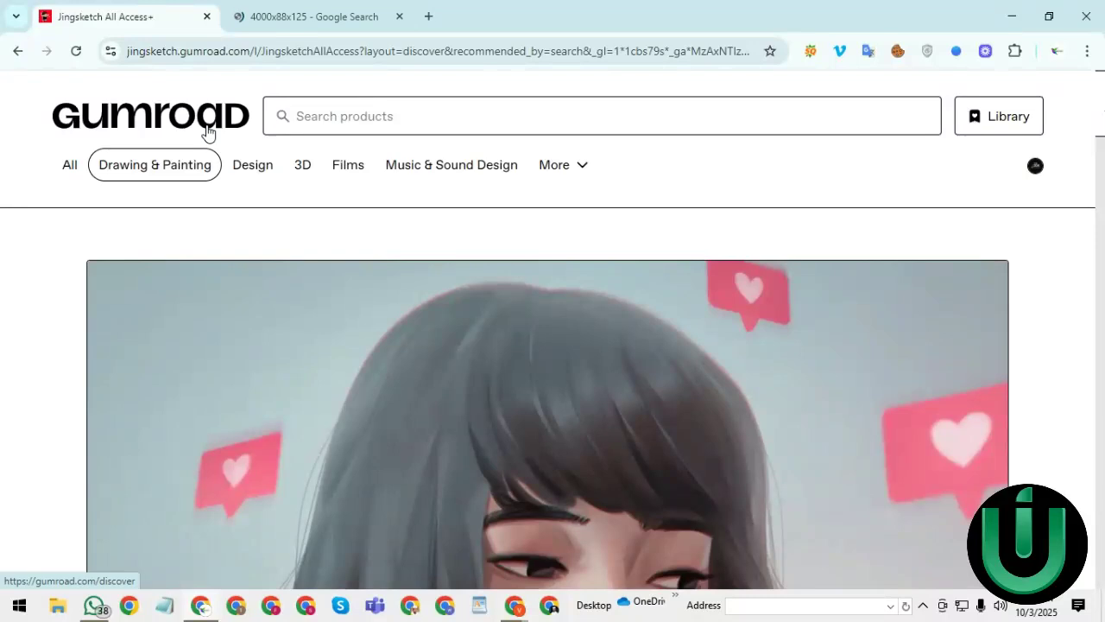
pyautogui.click(97, 118)
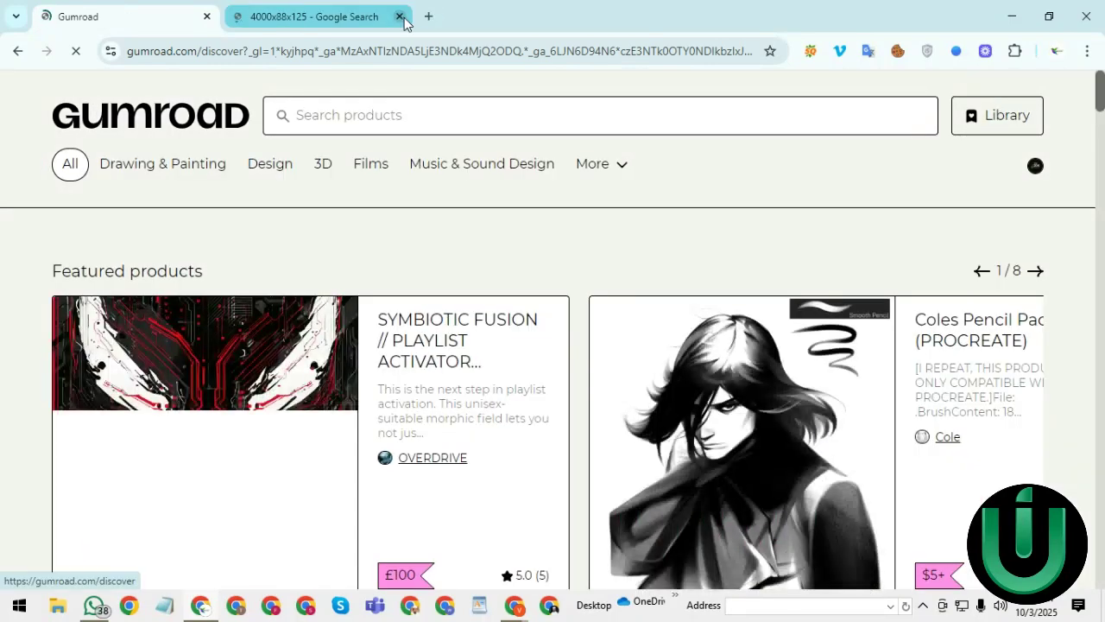
# - Close the Google tab, load gumroad.com, and copy its address from the address bar
pyautogui.click(400, 16)
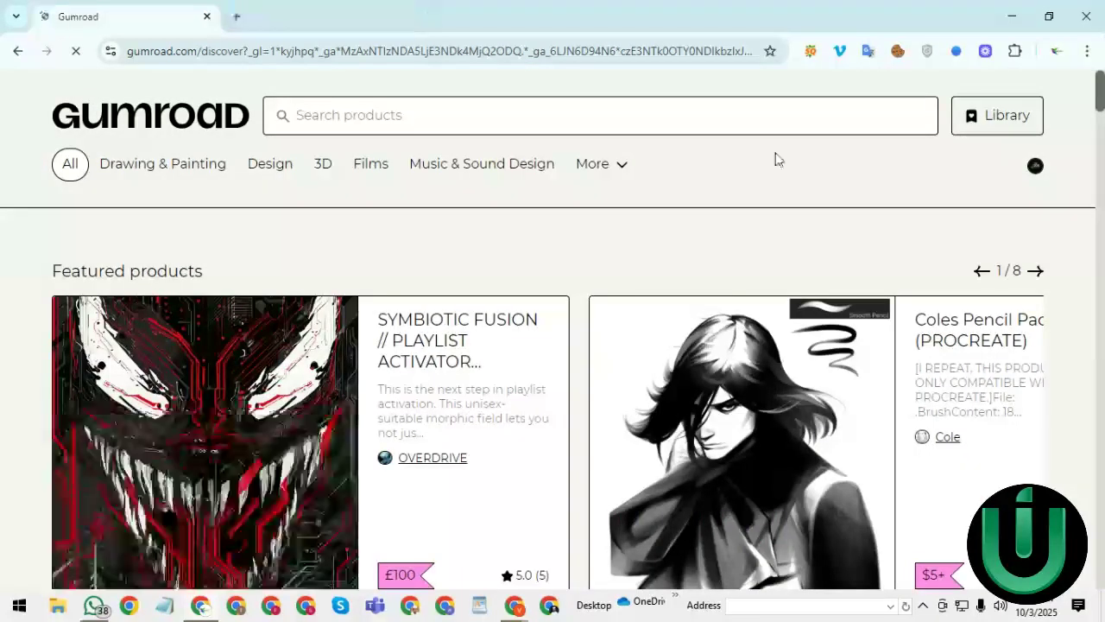
pyautogui.click(205, 52)
pyautogui.write('https://gumroad.com/')
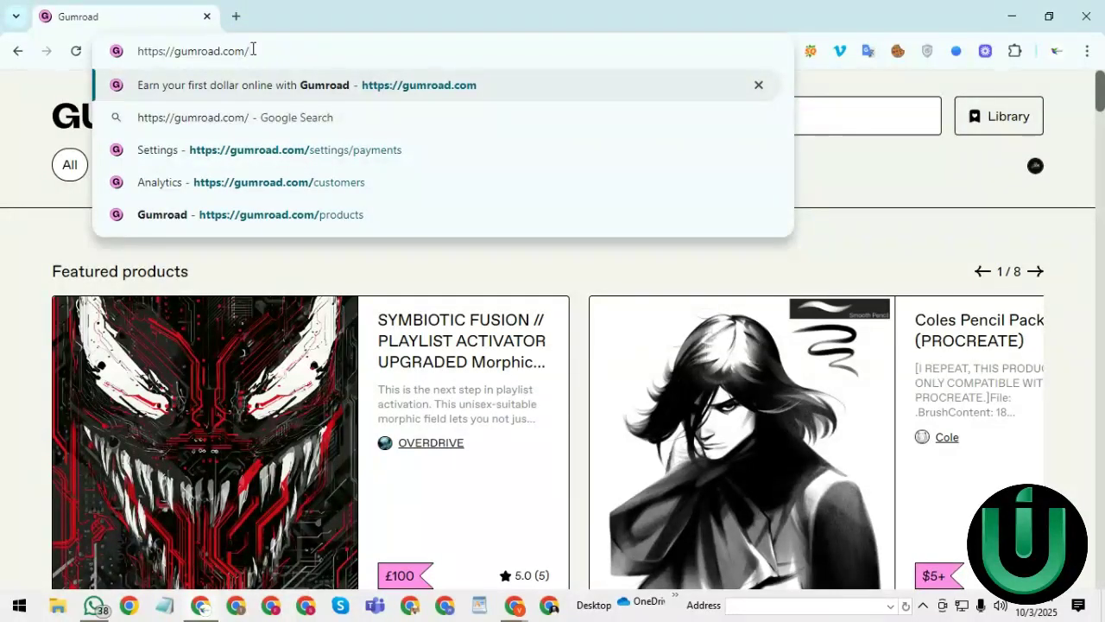
pyautogui.press('Return')
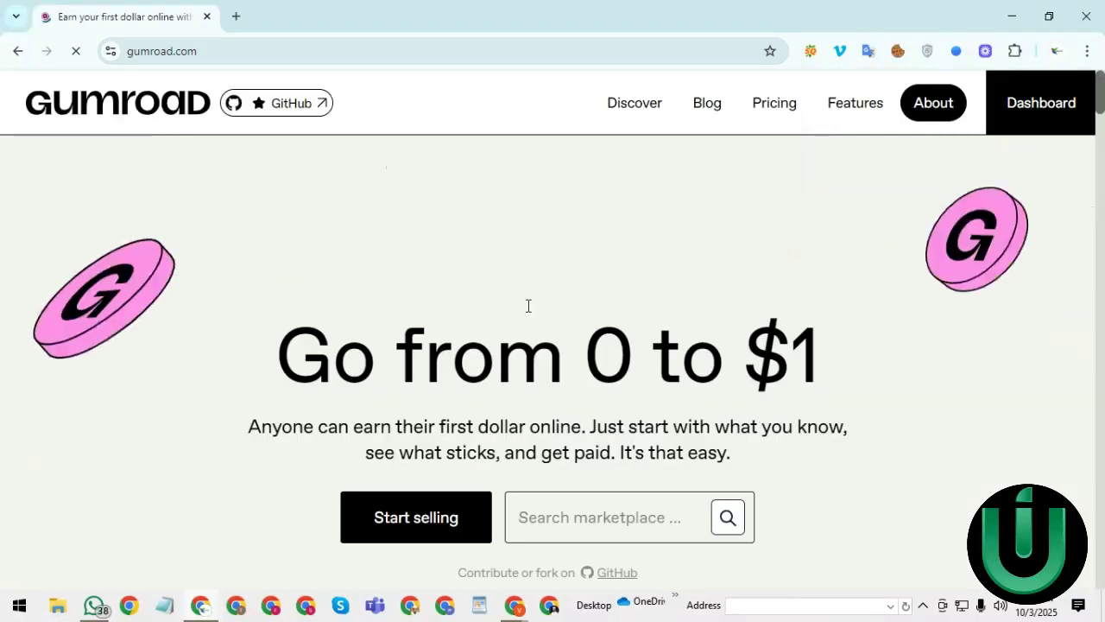
pyautogui.click(217, 52)
pyautogui.rightClick(216, 54)
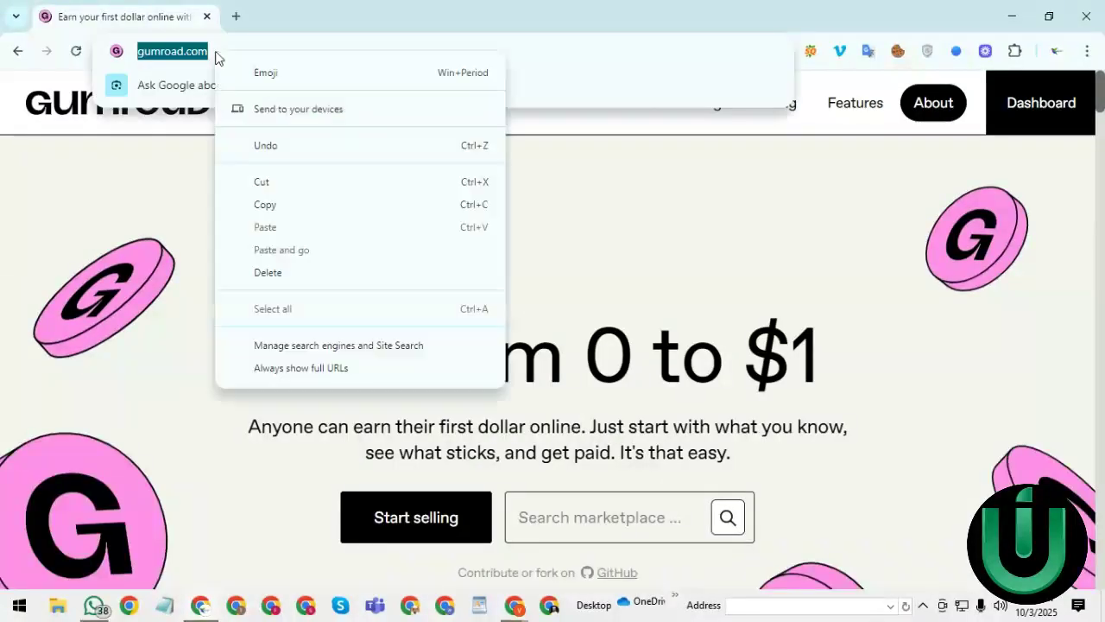
pyautogui.click(287, 206)
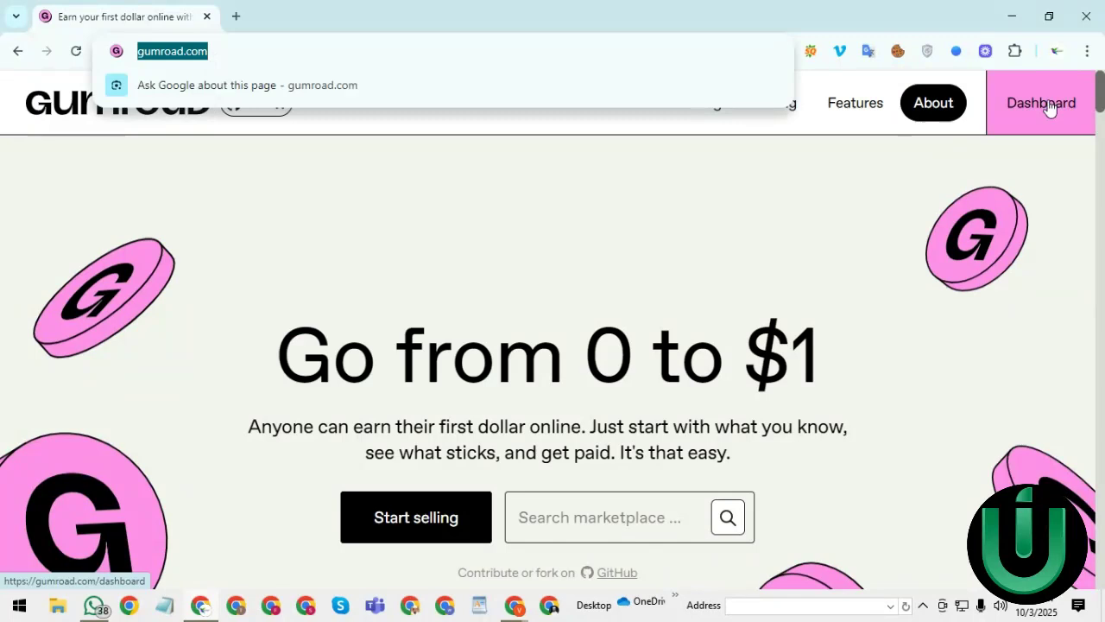
pyautogui.click(1071, 233)
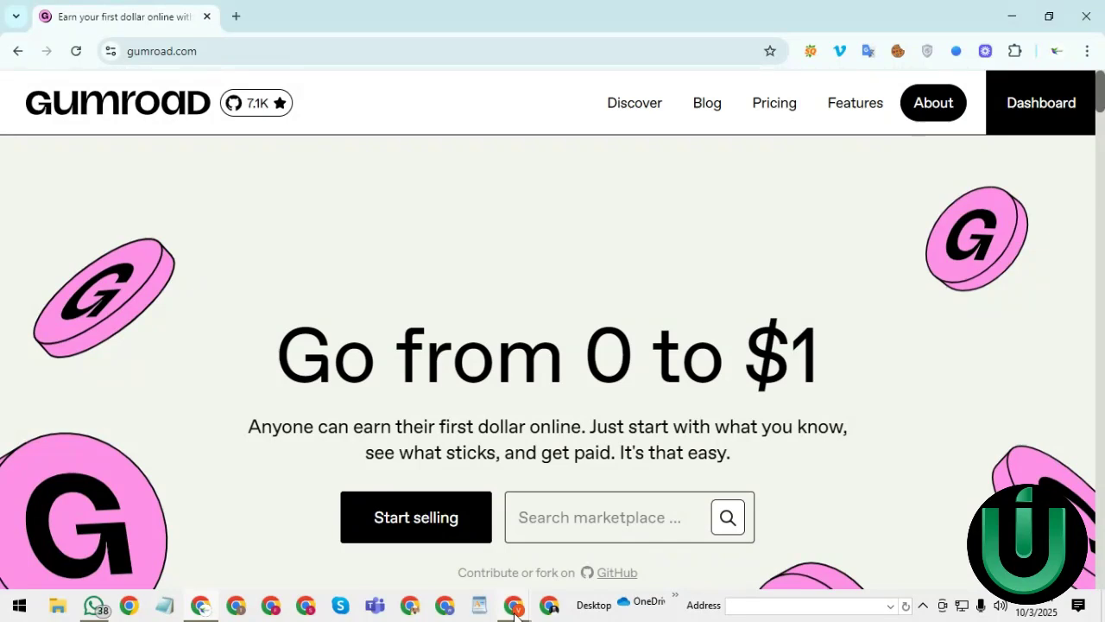
pyautogui.moveTo(515, 611)
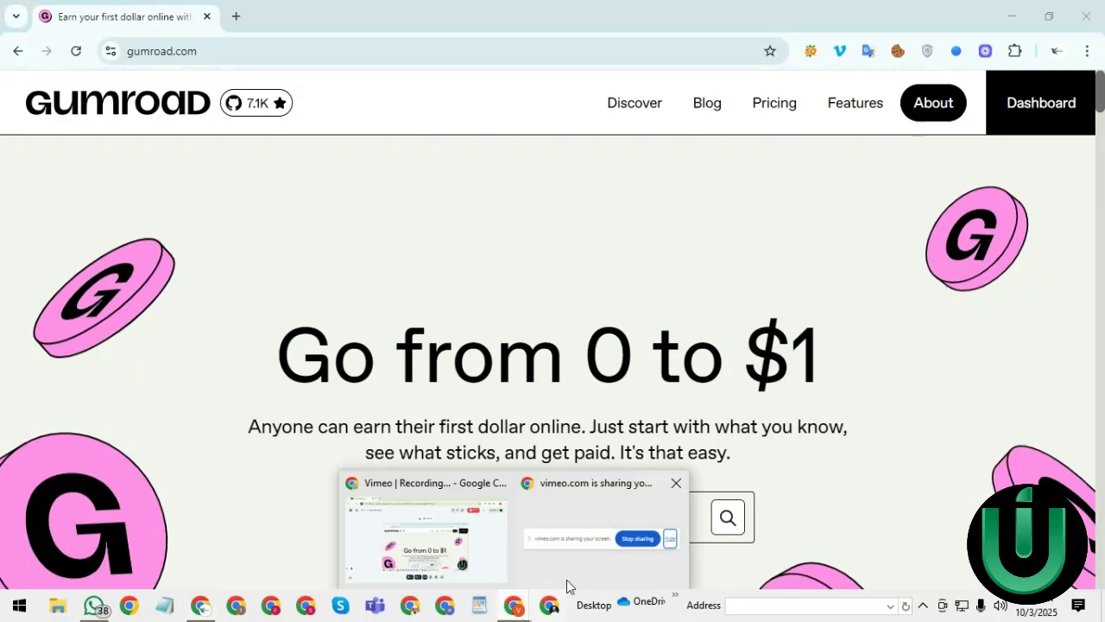
# - Switch to the Vimeo Chrome window and load gumroad.com in a new tab
pyautogui.click(499, 609)
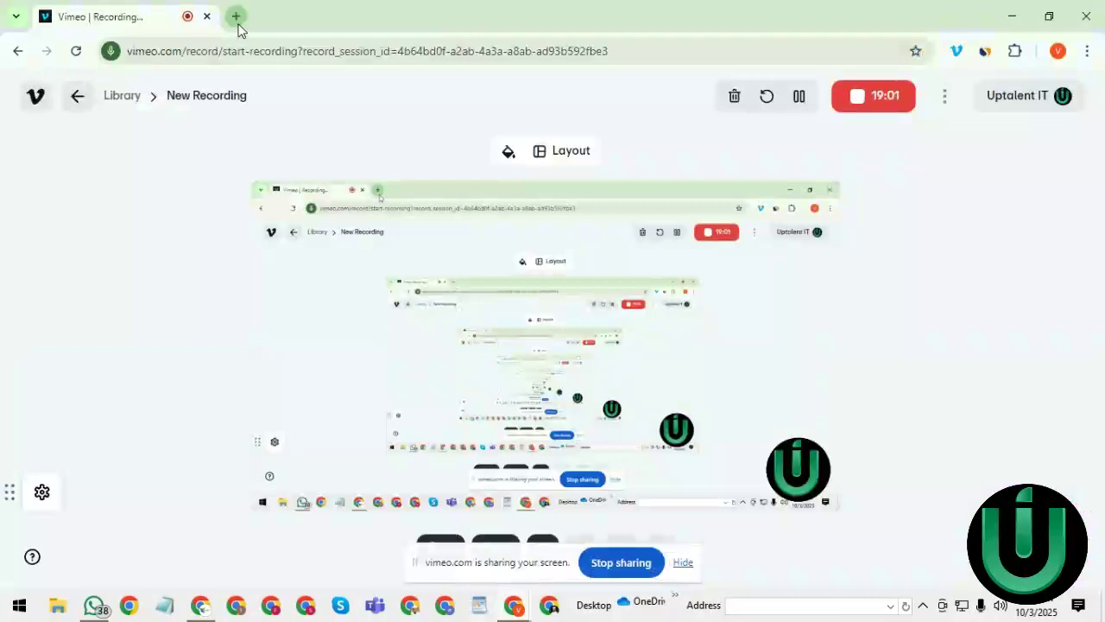
pyautogui.click(236, 17)
pyautogui.write('gumroad.com')
pyautogui.press('Return')
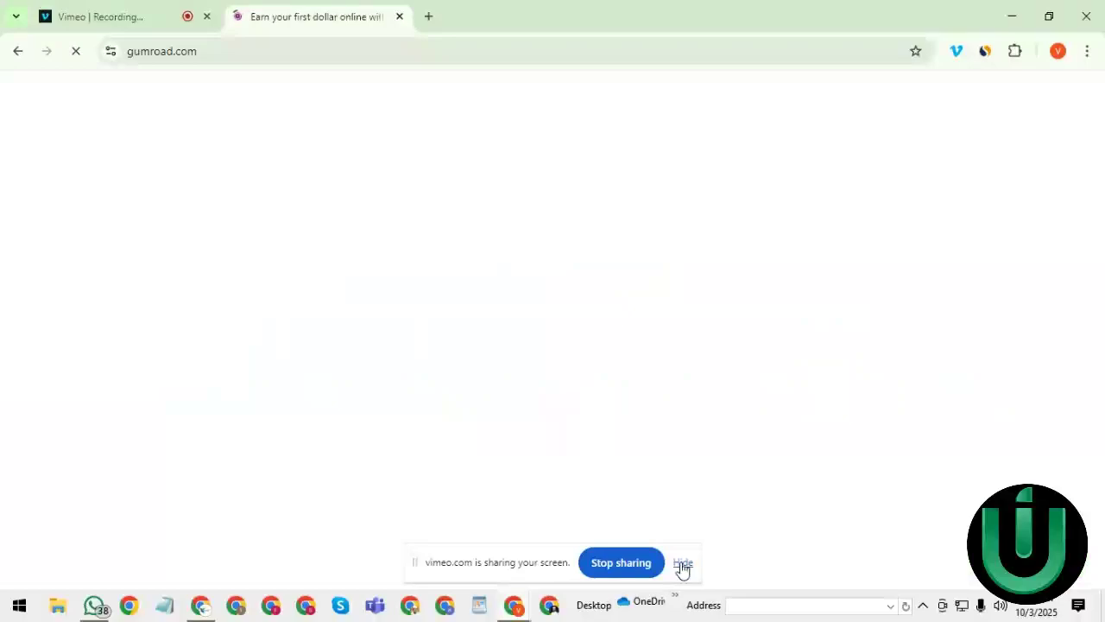
# - Hide the screen-sharing notice, scroll the sign-up page, and click through Email and Password unfilled
pyautogui.click(682, 563)
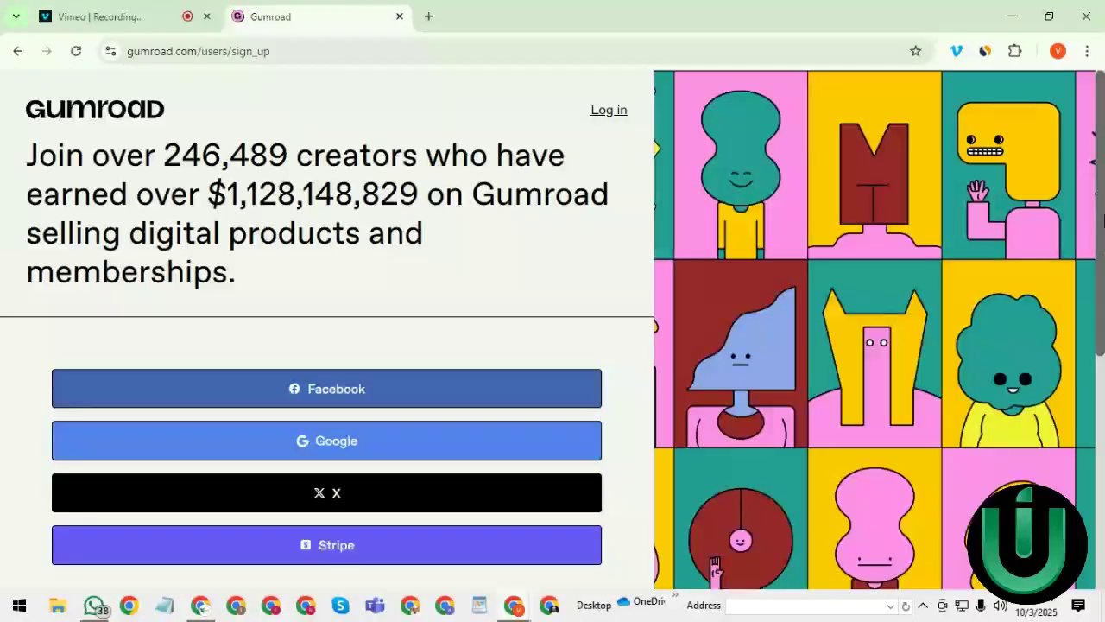
pyautogui.scroll(-1, 1104, 220)
pyautogui.scroll(1, 1103, 211)
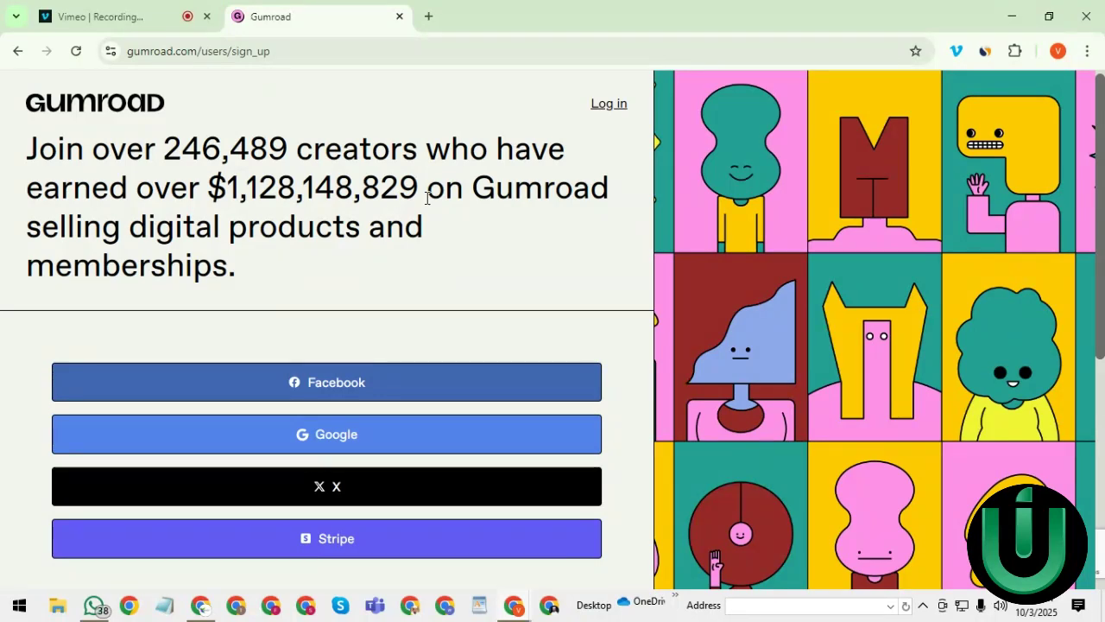
pyautogui.scroll(-2, 1096, 233)
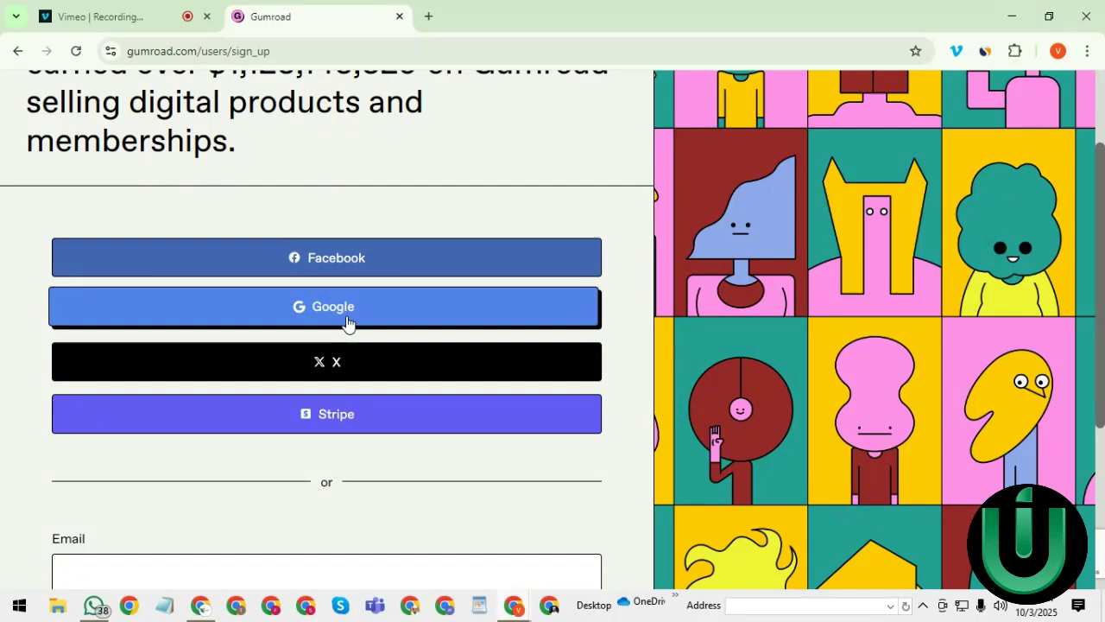
pyautogui.moveTo(1100, 246)
pyautogui.mouseDown()
pyautogui.moveTo(1099, 164)
pyautogui.moveTo(1091, 264)
pyautogui.mouseUp()
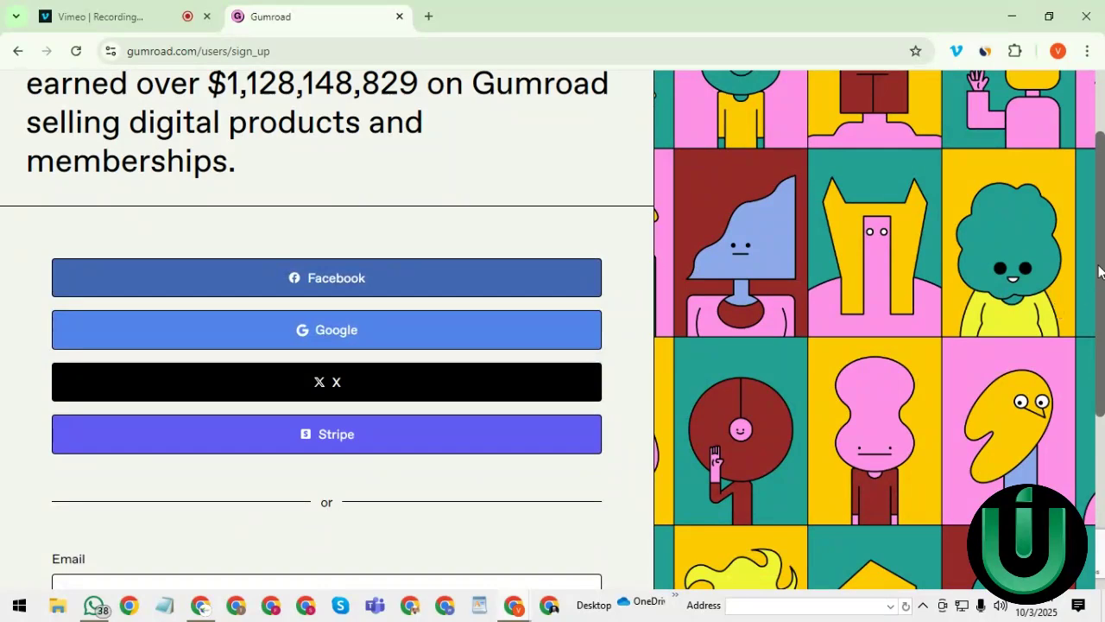
pyautogui.moveTo(1099, 271); pyautogui.dragTo(1083, 397)
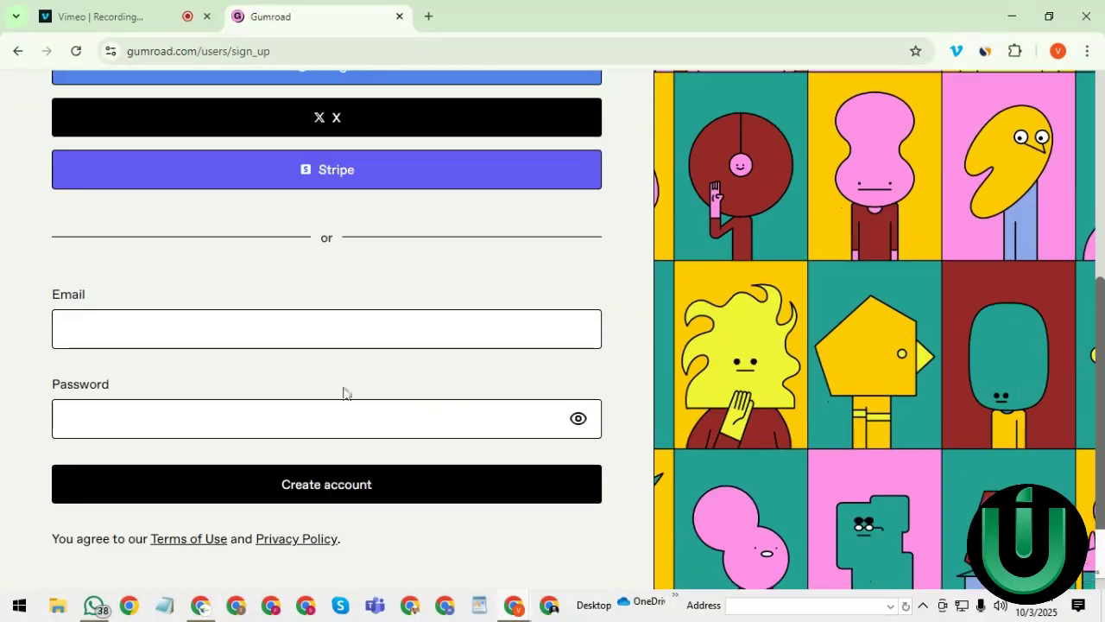
pyautogui.click(107, 330)
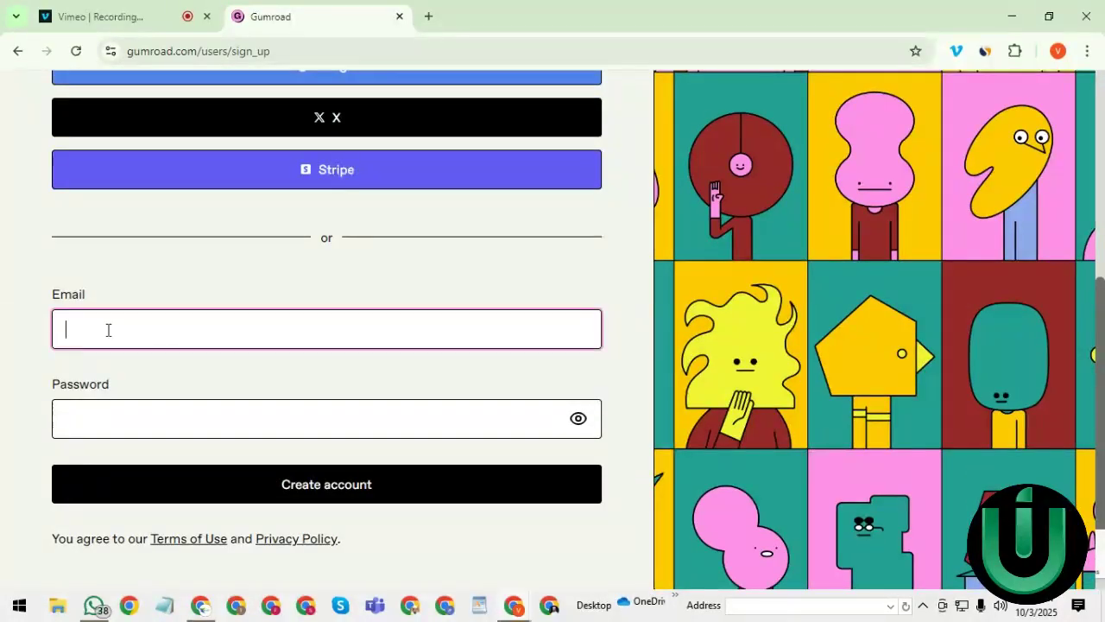
pyautogui.click(133, 417)
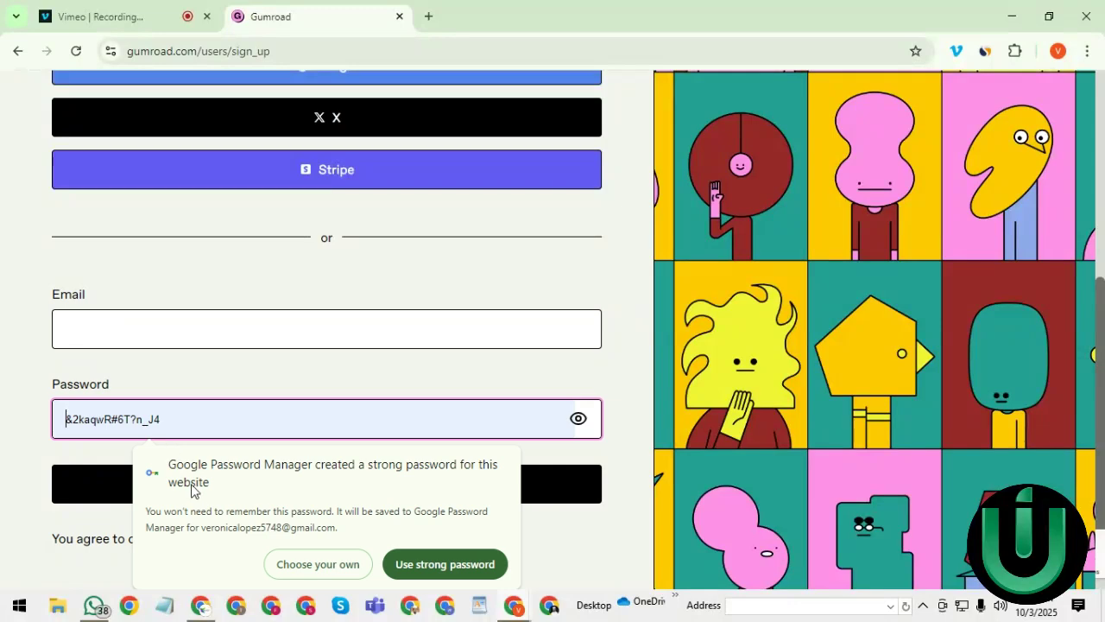
pyautogui.click(127, 316)
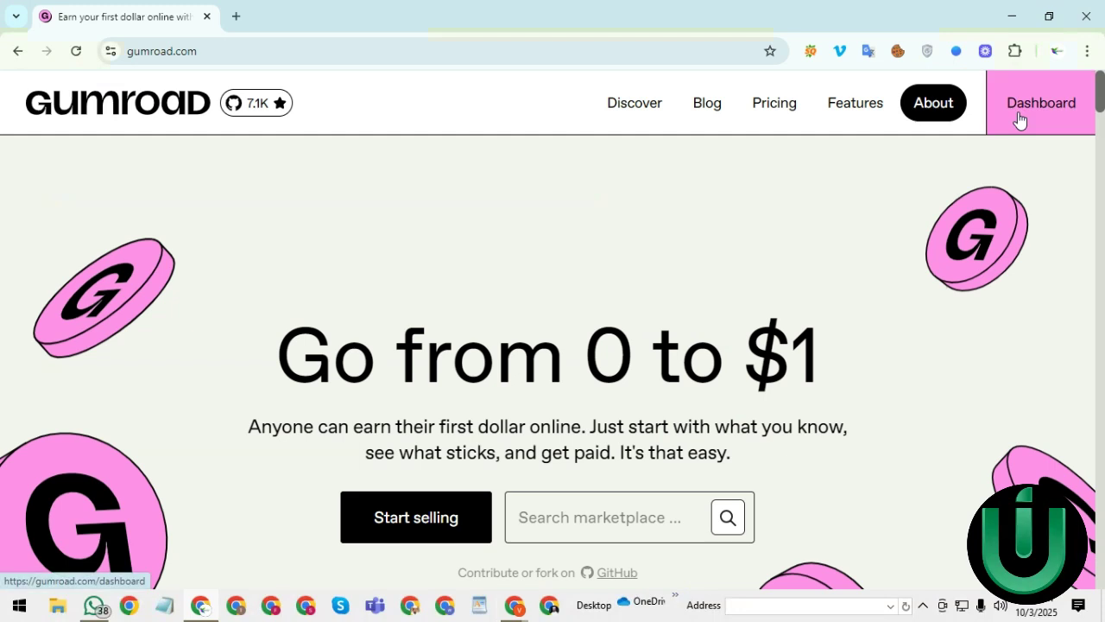
# - Review the dashboard's Getting started checklist and Best selling products, then go to Products
pyautogui.click(1017, 121)
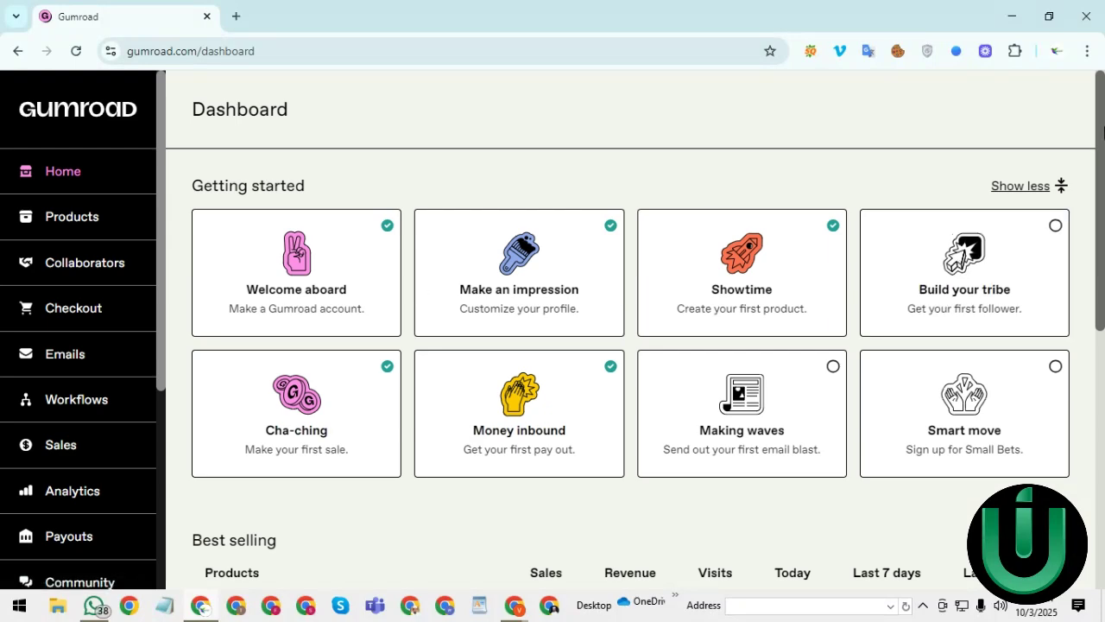
pyautogui.moveTo(1099, 150); pyautogui.dragTo(1100, 91)
pyautogui.scroll(-3, 1103, 164)
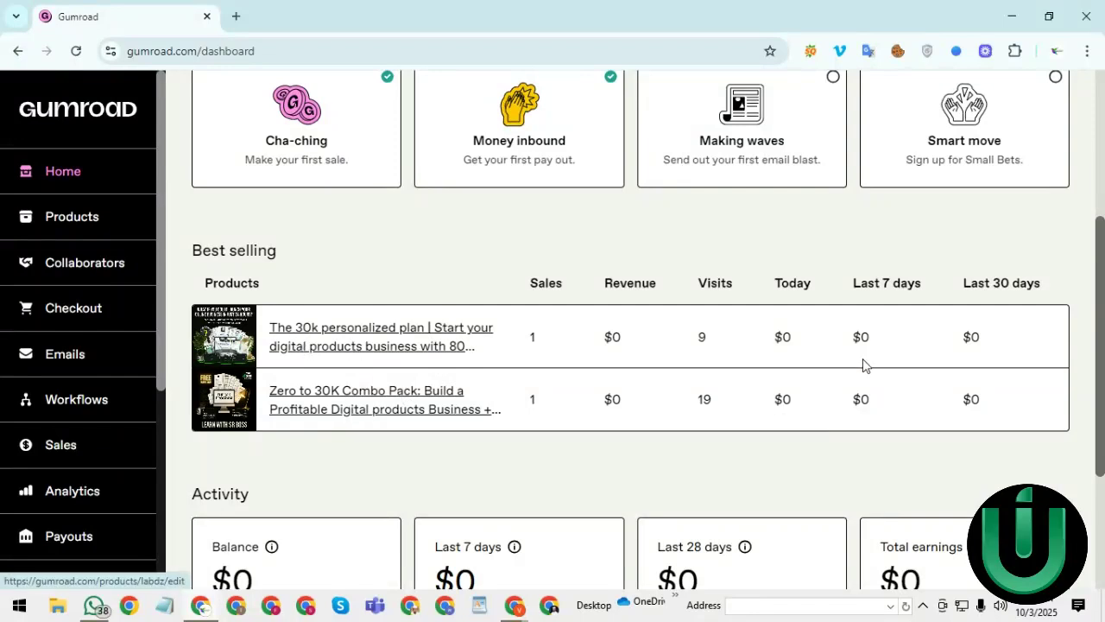
pyautogui.scroll(3, 1104, 192)
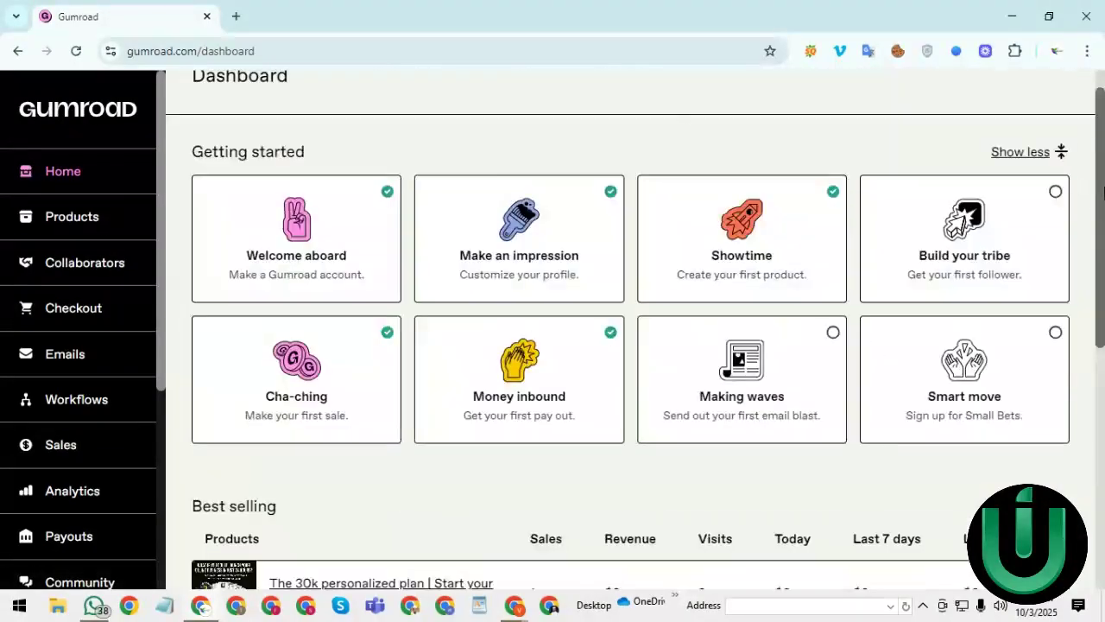
pyautogui.scroll(1, 1102, 156)
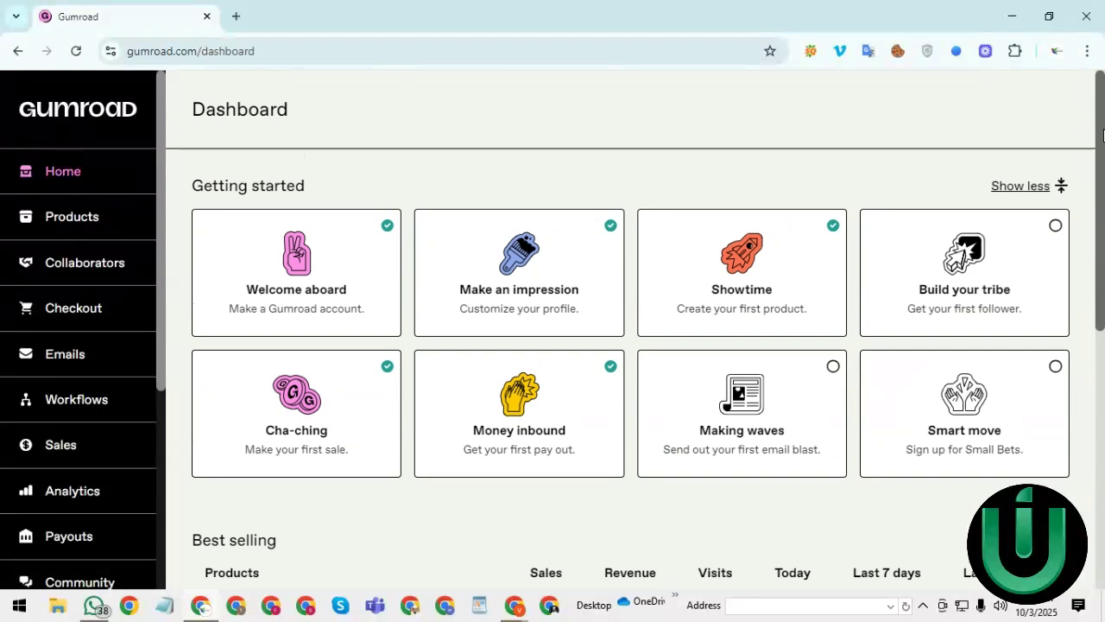
pyautogui.scroll(-1, 1103, 134)
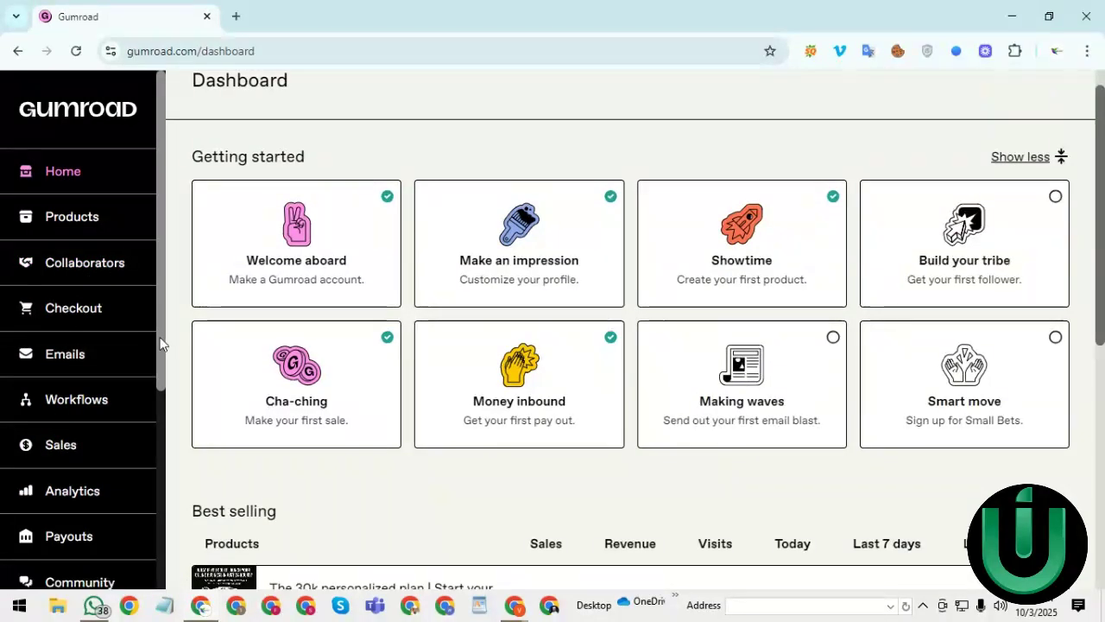
pyautogui.scroll(-4, 157, 381)
pyautogui.scroll(-2, 151, 450)
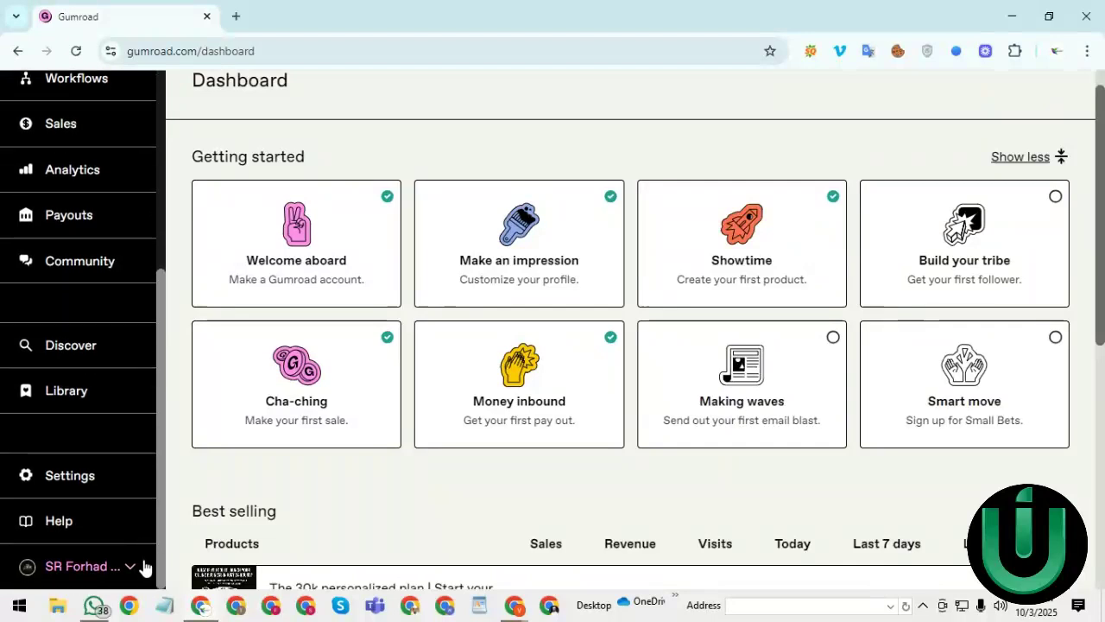
pyautogui.moveTo(157, 346); pyautogui.dragTo(157, 155)
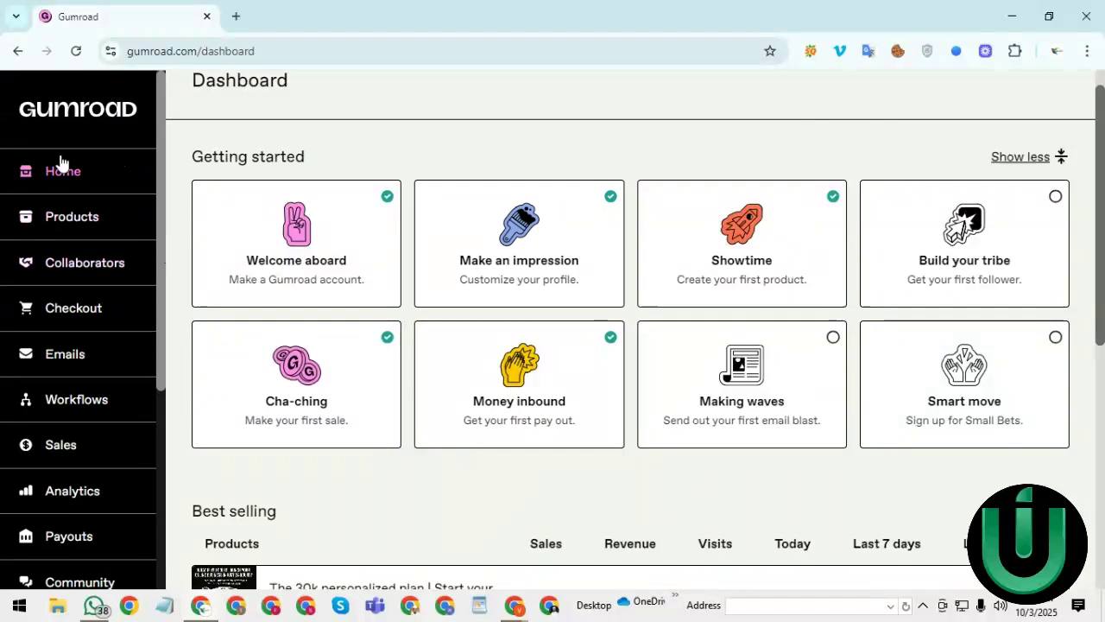
pyautogui.click(63, 224)
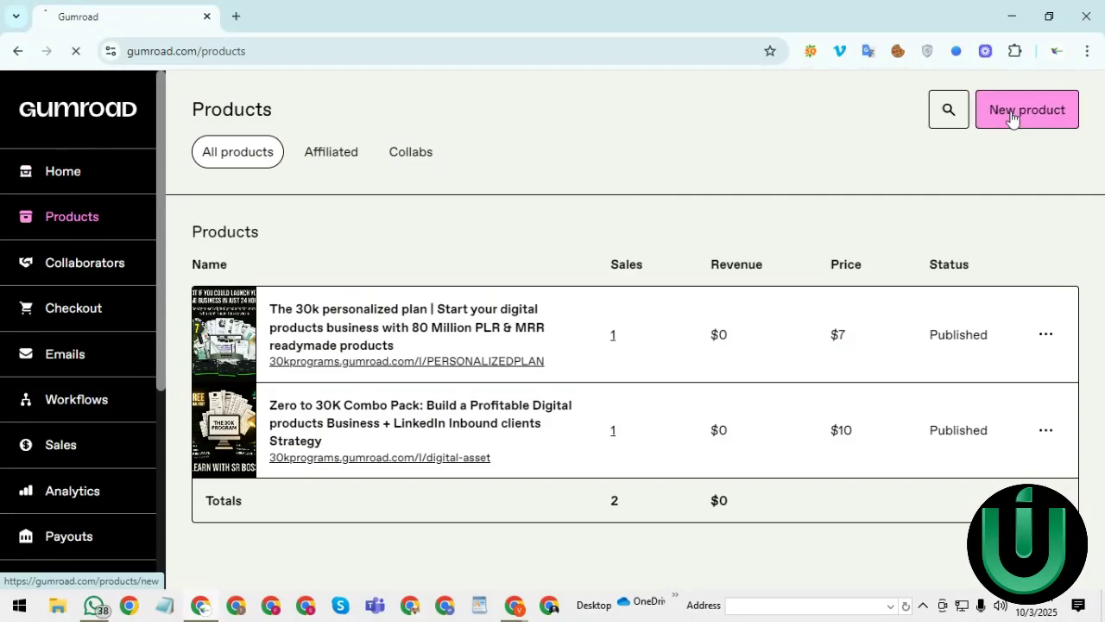
# - Start a new product and browse the type cards from Digital product through Coffee
pyautogui.click(1013, 112)
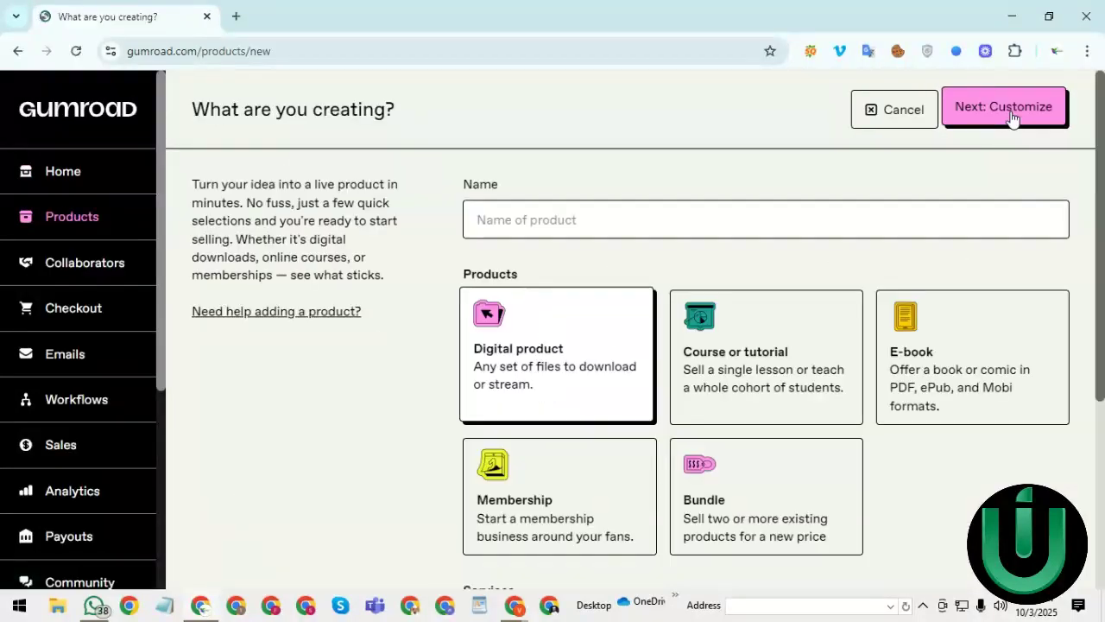
pyautogui.moveTo(1103, 186); pyautogui.dragTo(1104, 231)
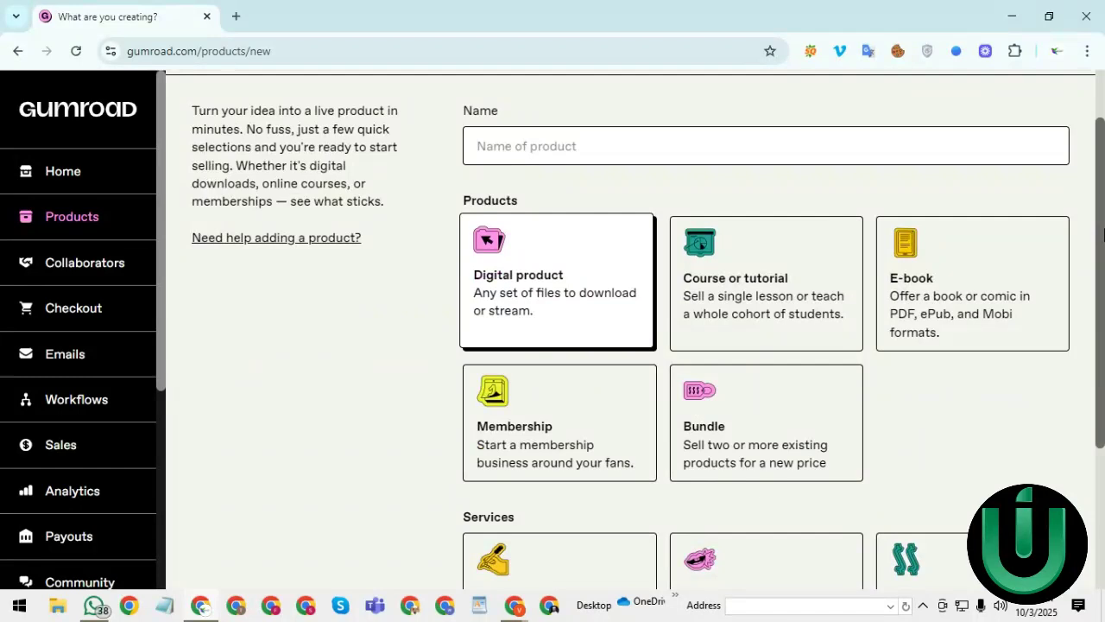
pyautogui.scroll(1, 1103, 275)
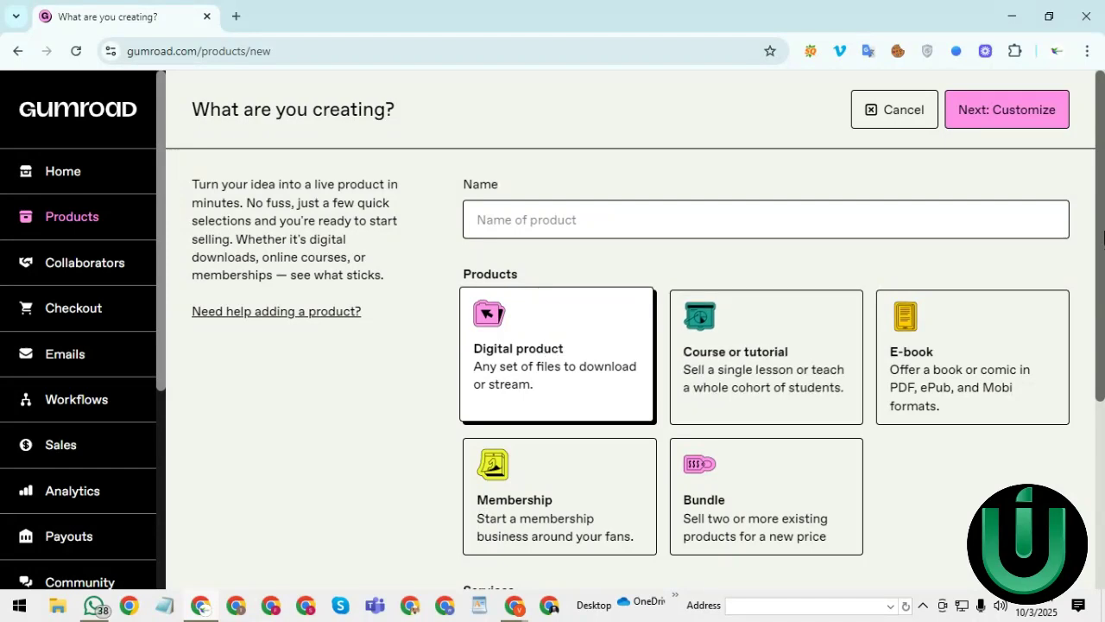
pyautogui.scroll(-1, 939, 304)
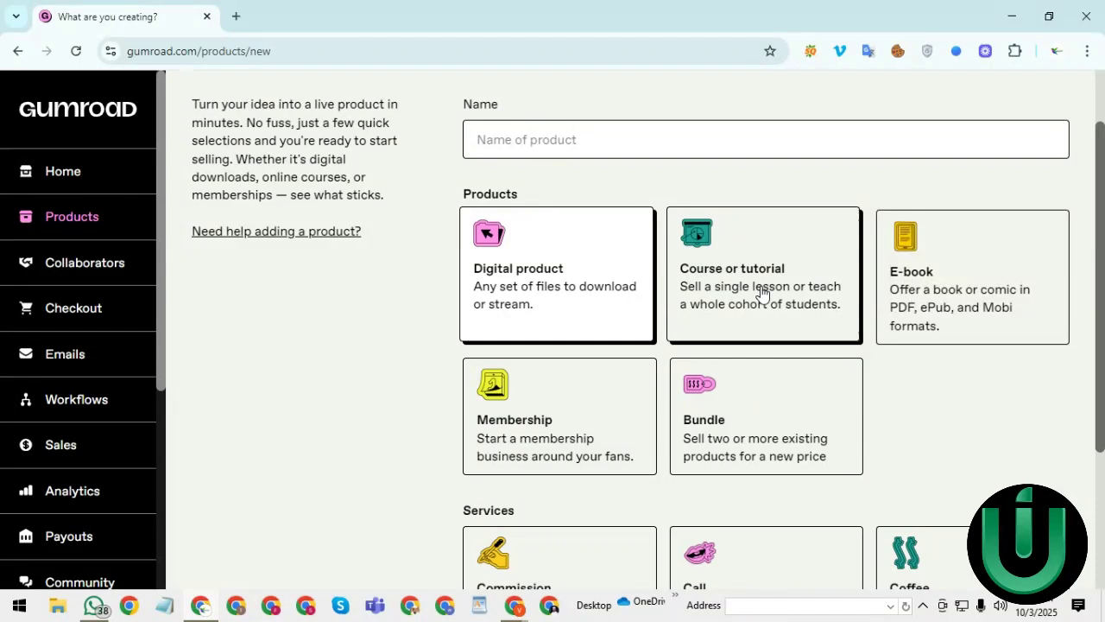
pyautogui.scroll(-1, 584, 324)
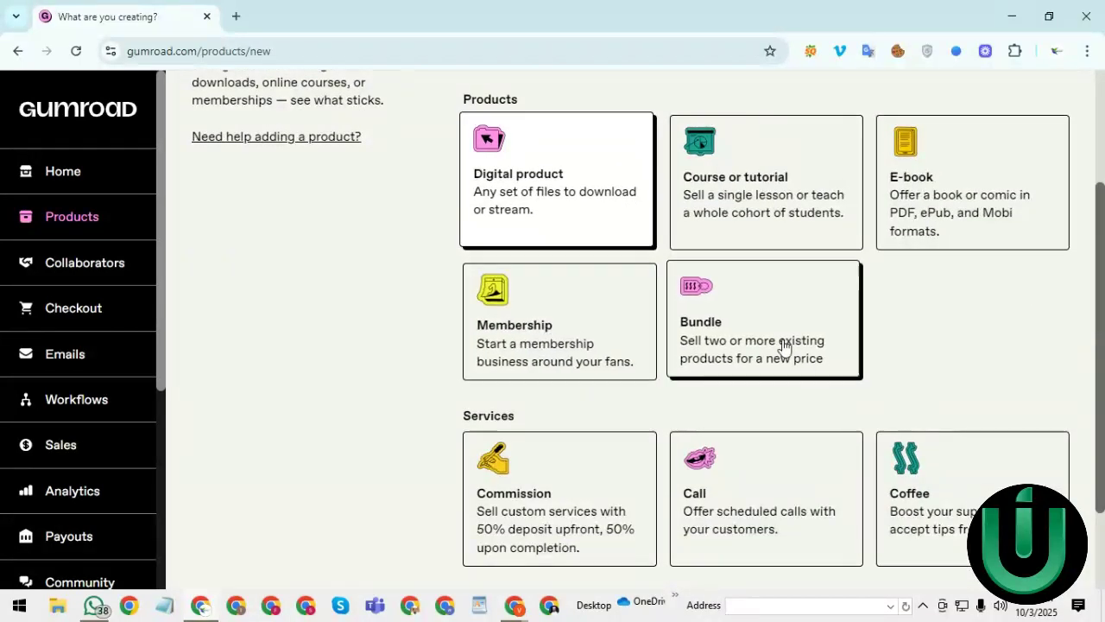
pyautogui.scroll(-1, 578, 356)
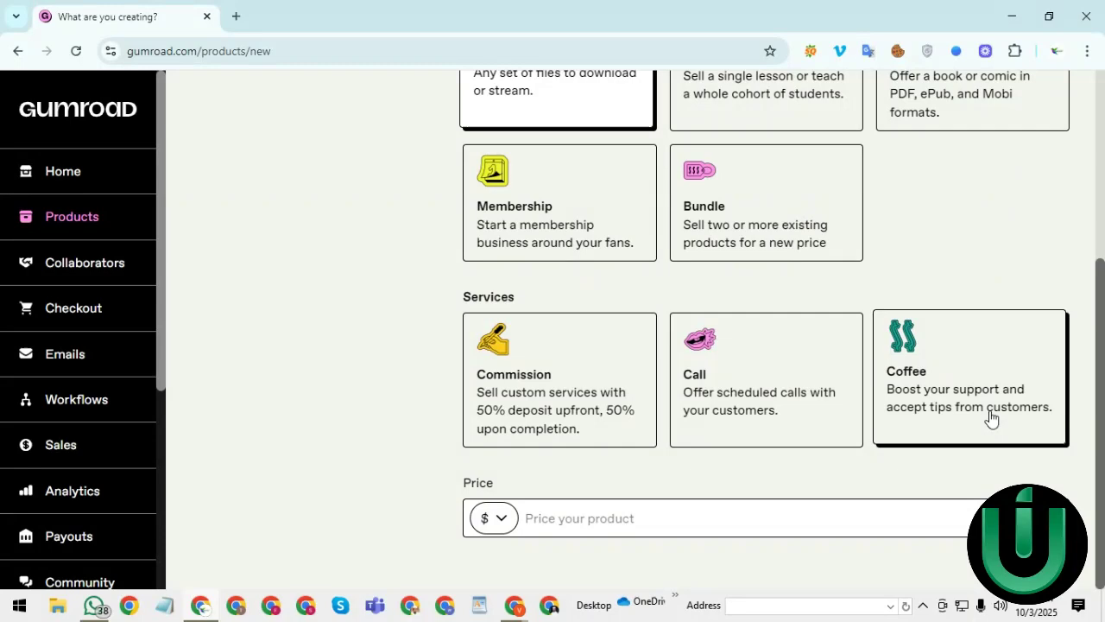
pyautogui.moveTo(1102, 412); pyautogui.dragTo(1100, 247)
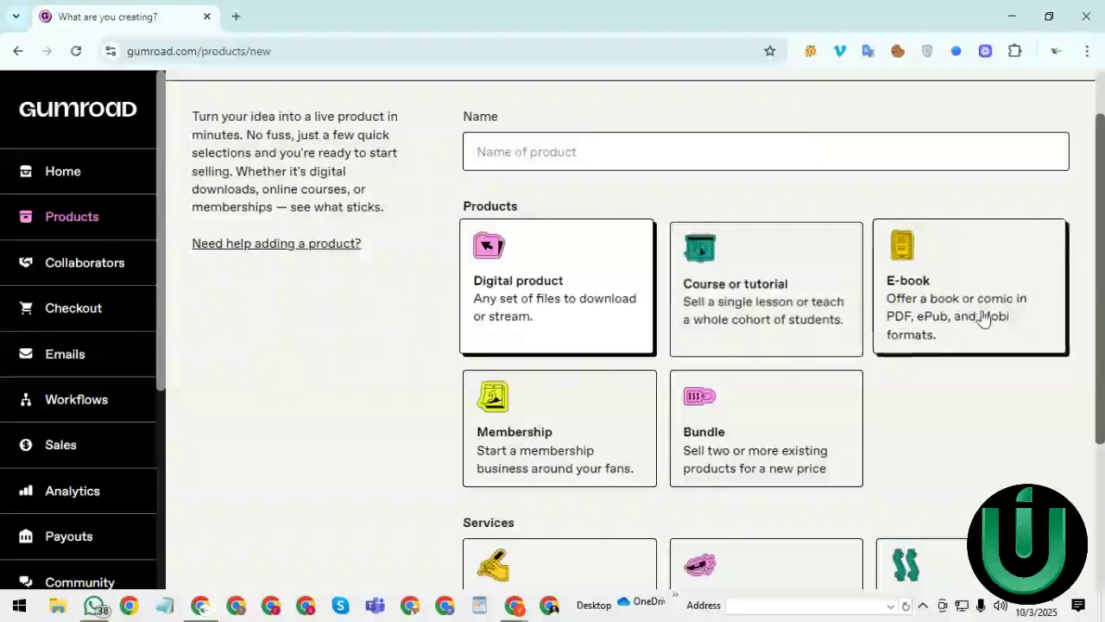
pyautogui.scroll(2, 1104, 175)
pyautogui.scroll(-1, 636, 313)
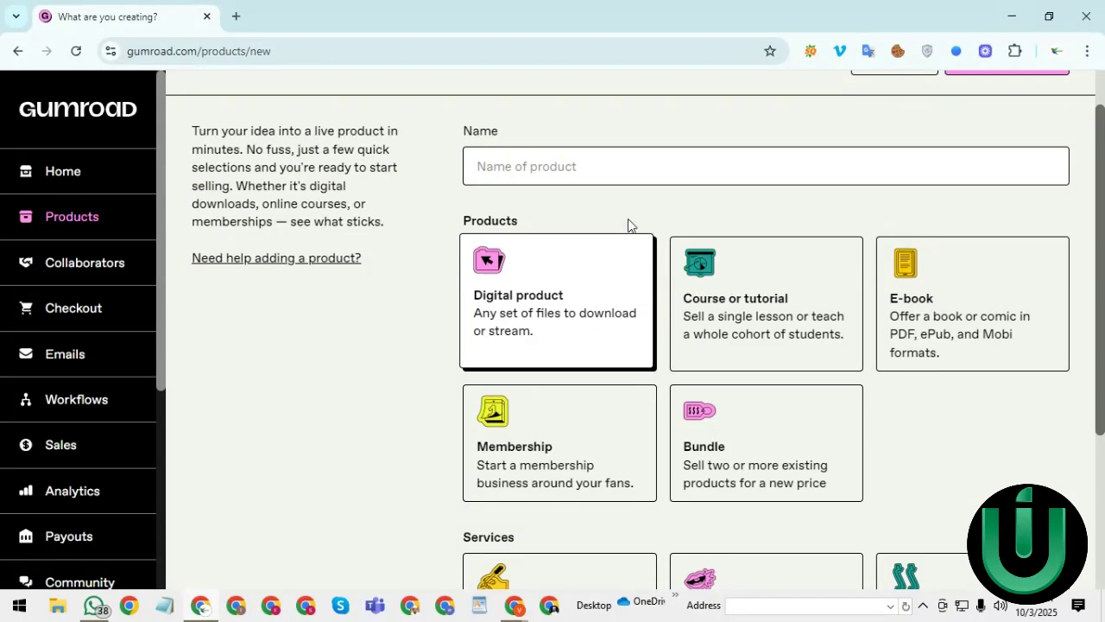
# - Choose Digital product and name it '80 million digital products bundle', fixing the spelling typo
pyautogui.click(555, 319)
pyautogui.click(541, 163)
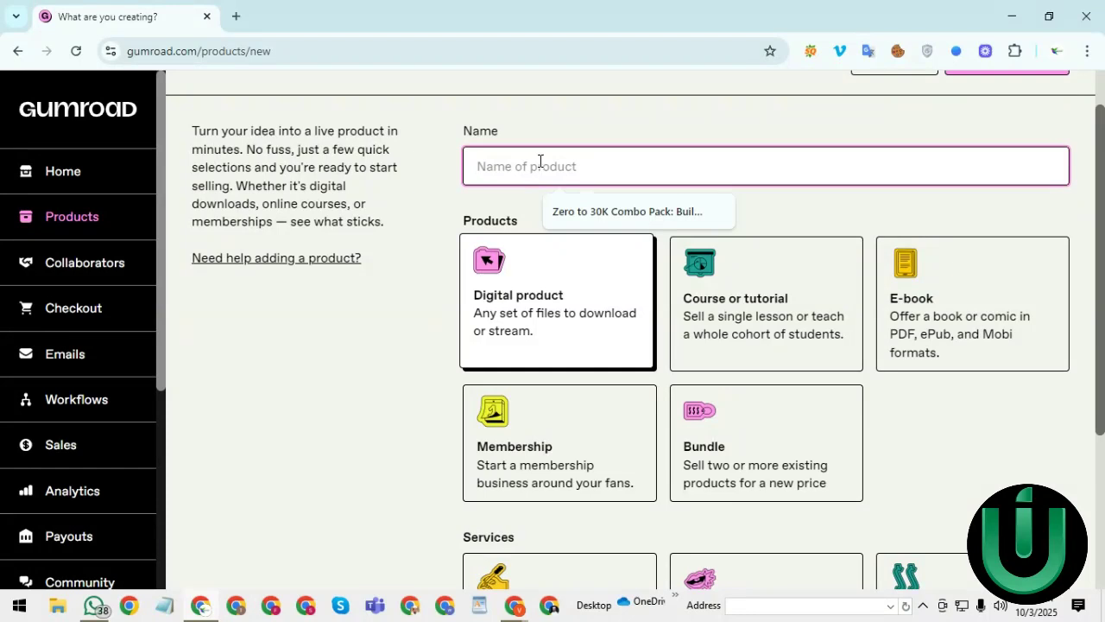
pyautogui.write('80')
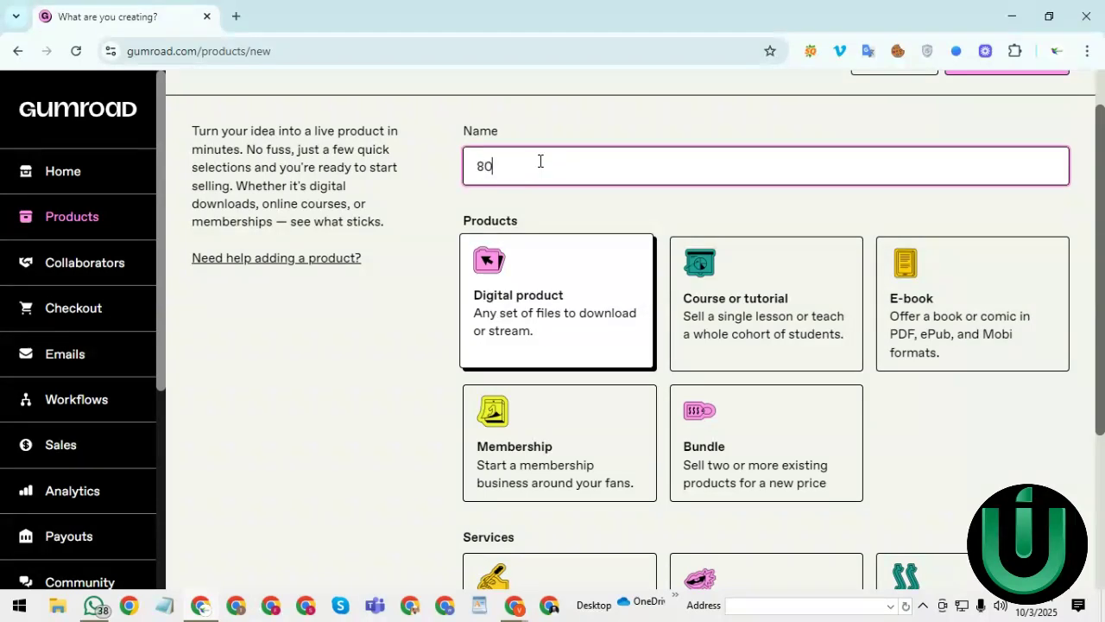
pyautogui.write(' million digital producrs')
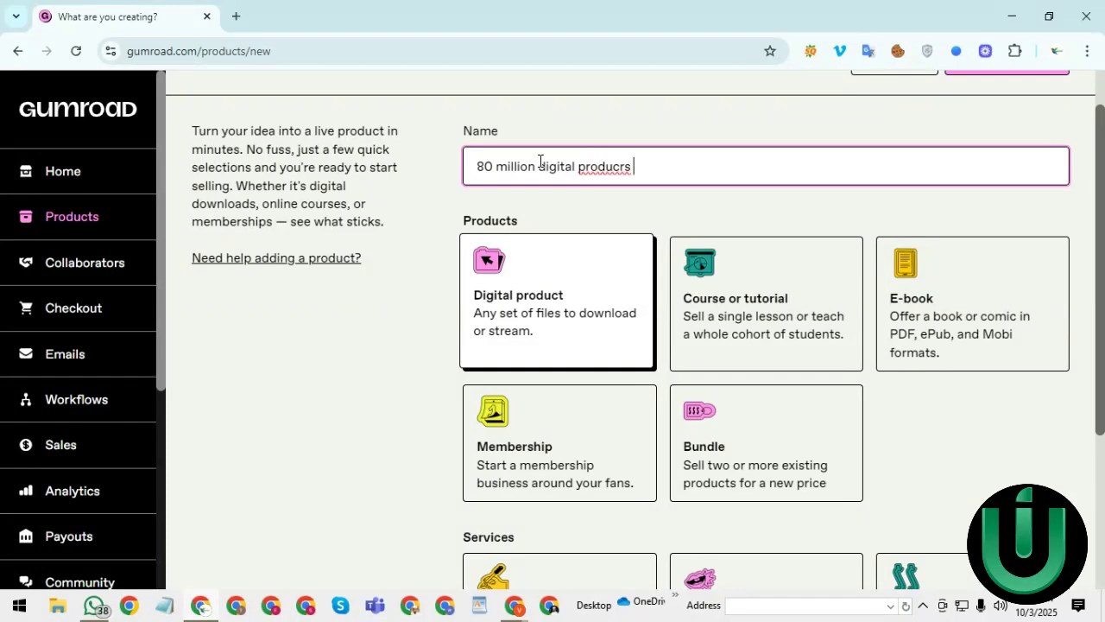
pyautogui.write(' bundle')
pyautogui.rightClick(587, 169)
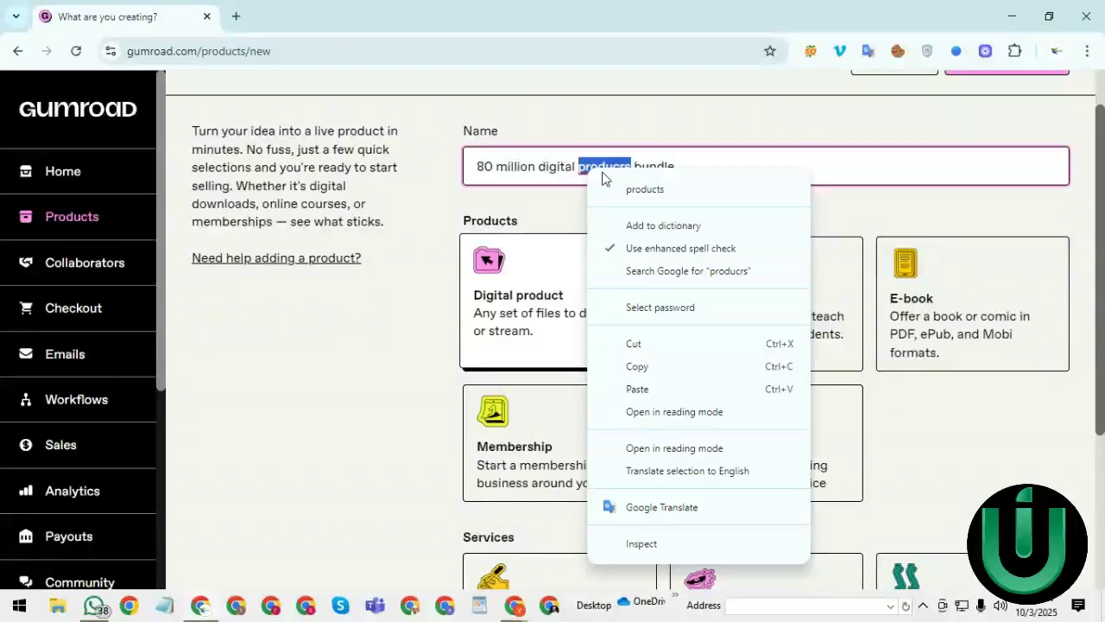
pyautogui.click(646, 187)
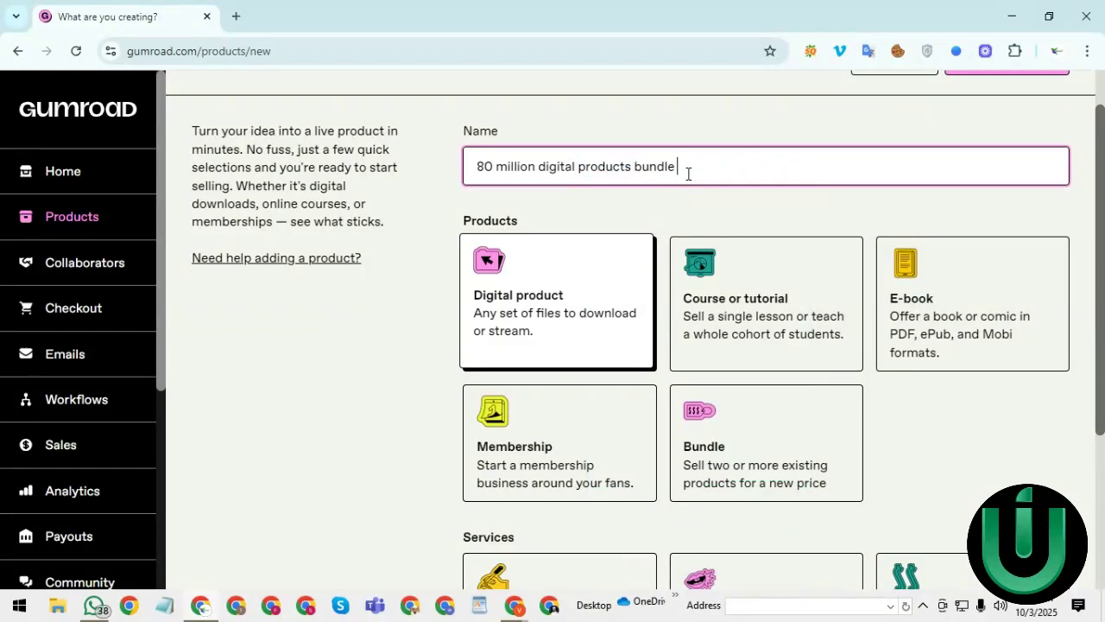
pyautogui.write('?')
pyautogui.press('BackSpace')
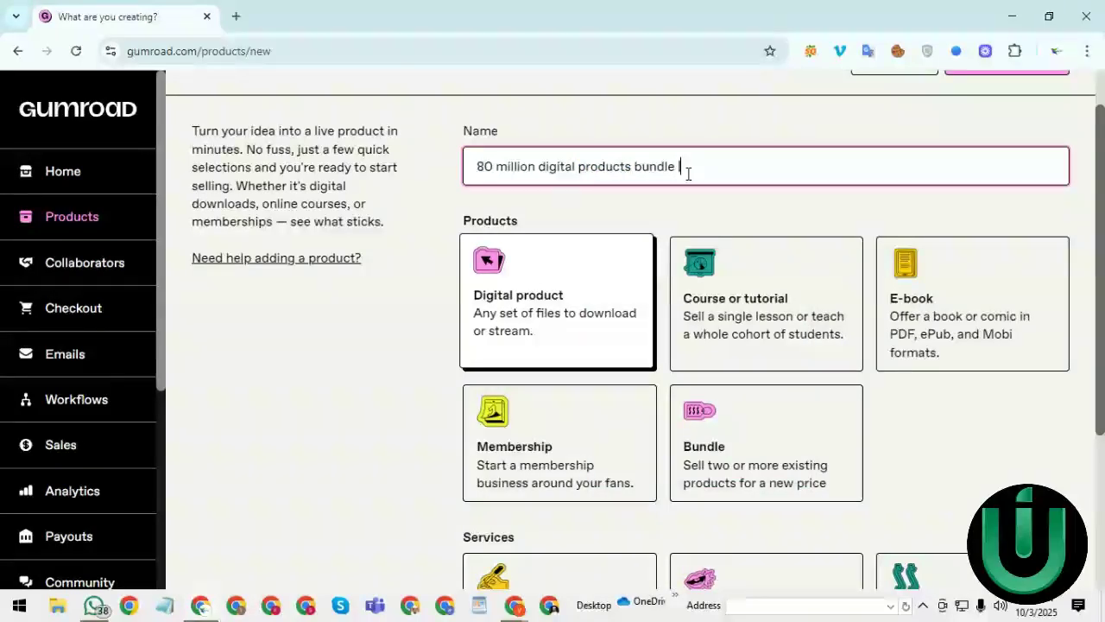
# - Extend the name with '| top selling digital products in 2025'
pyautogui.write('| st')
pyautogui.press('BackSpace')
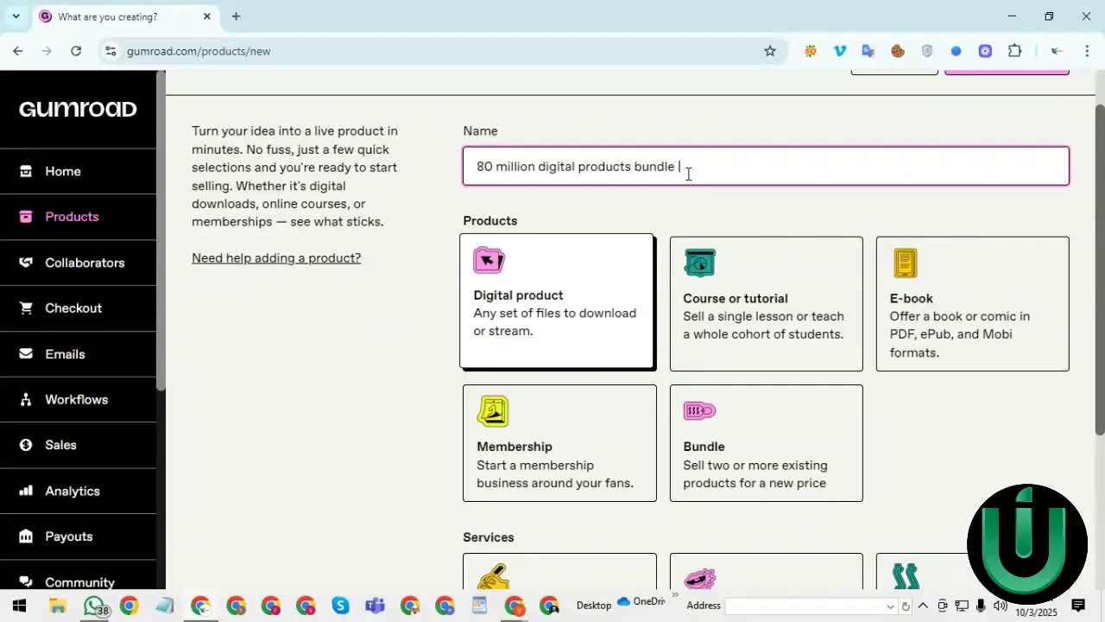
pyautogui.write('opse')
pyautogui.press('BackSpace')
pyautogui.press('BackSpace')
pyautogui.write('selling digital prod')
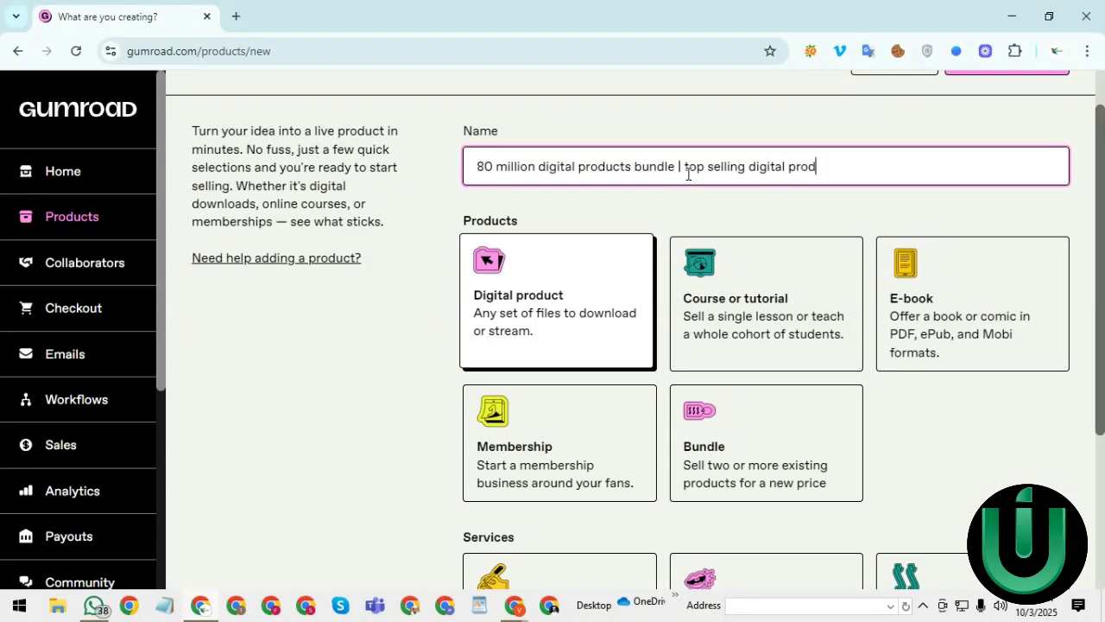
pyautogui.write('ucts in 2025')
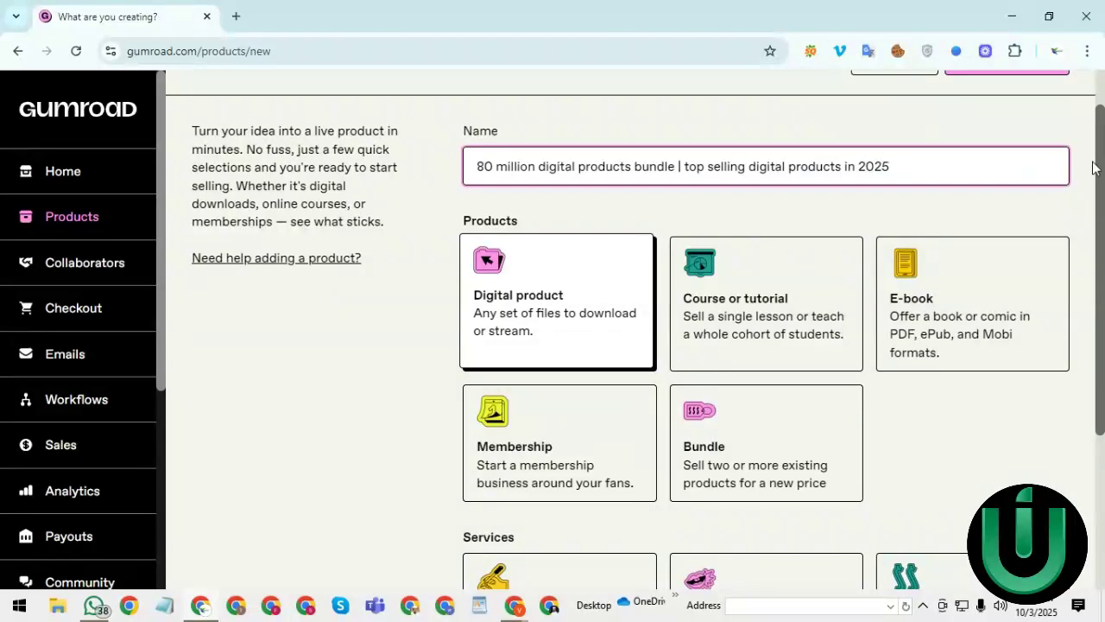
pyautogui.moveTo(1102, 162)
pyautogui.mouseDown()
pyautogui.moveTo(1103, 220)
pyautogui.moveTo(1102, 157)
pyautogui.mouseUp()
# - Copy the full product name, glance at the Vimeo tab, and return to the Price field
pyautogui.click(804, 170)
pyautogui.tripleClick(804, 170)
pyautogui.rightClick(804, 170)
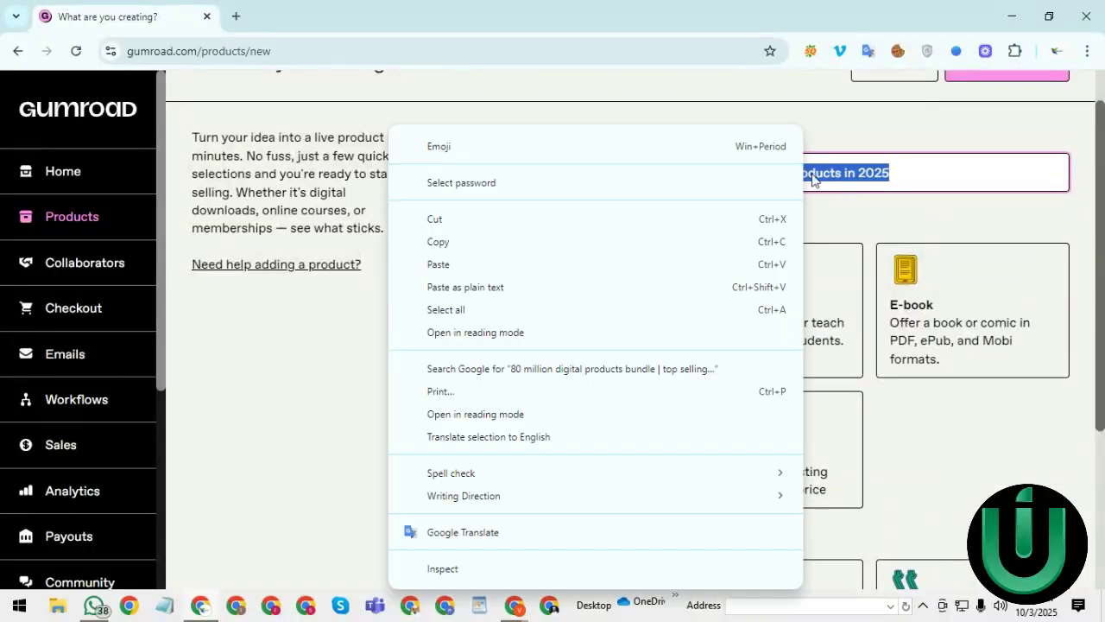
pyautogui.click(450, 239)
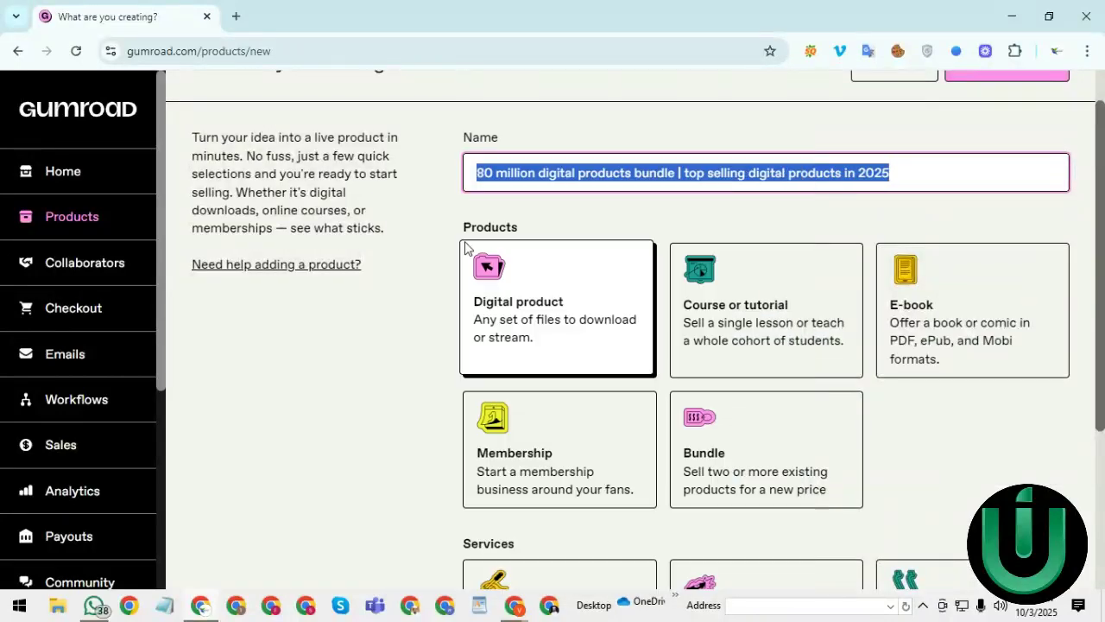
pyautogui.click(549, 603)
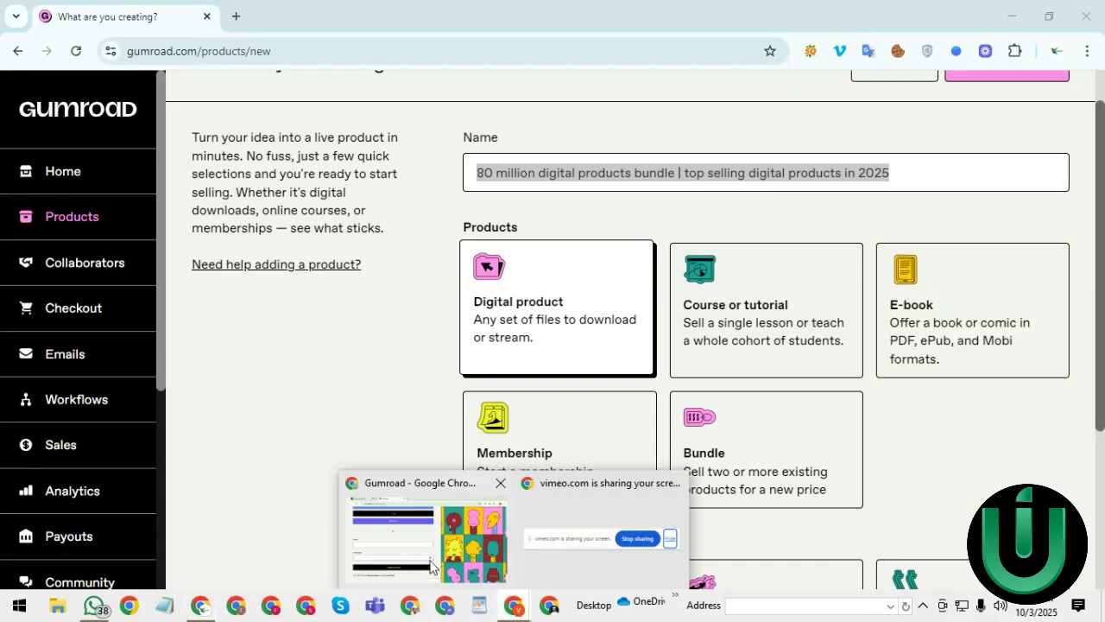
pyautogui.click(424, 540)
pyautogui.click(129, 17)
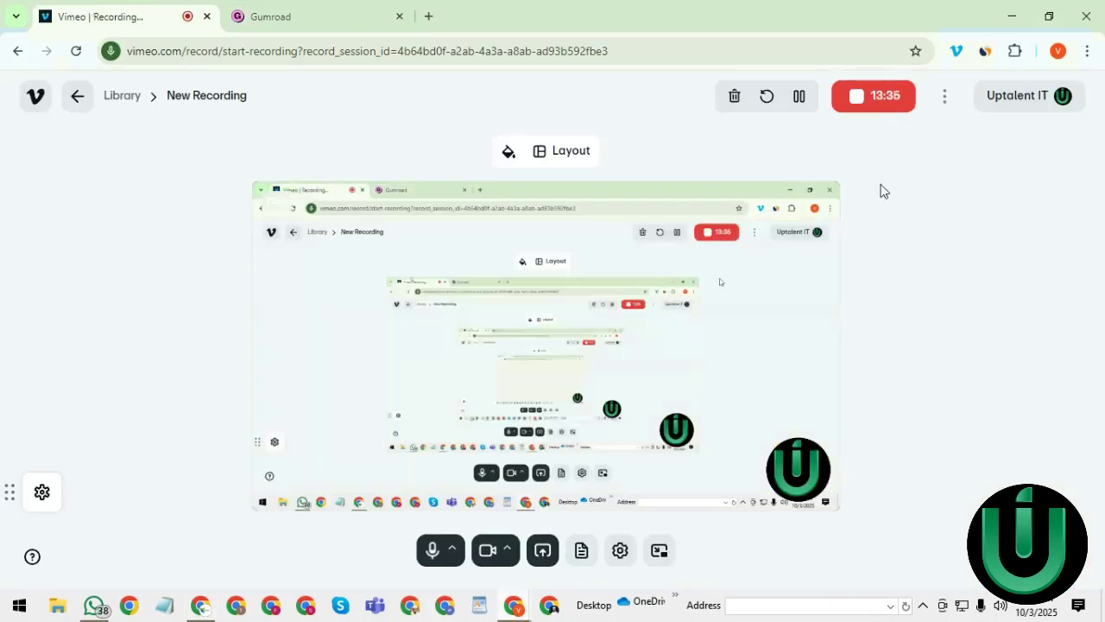
pyautogui.hotkey('alt', 'Tab')
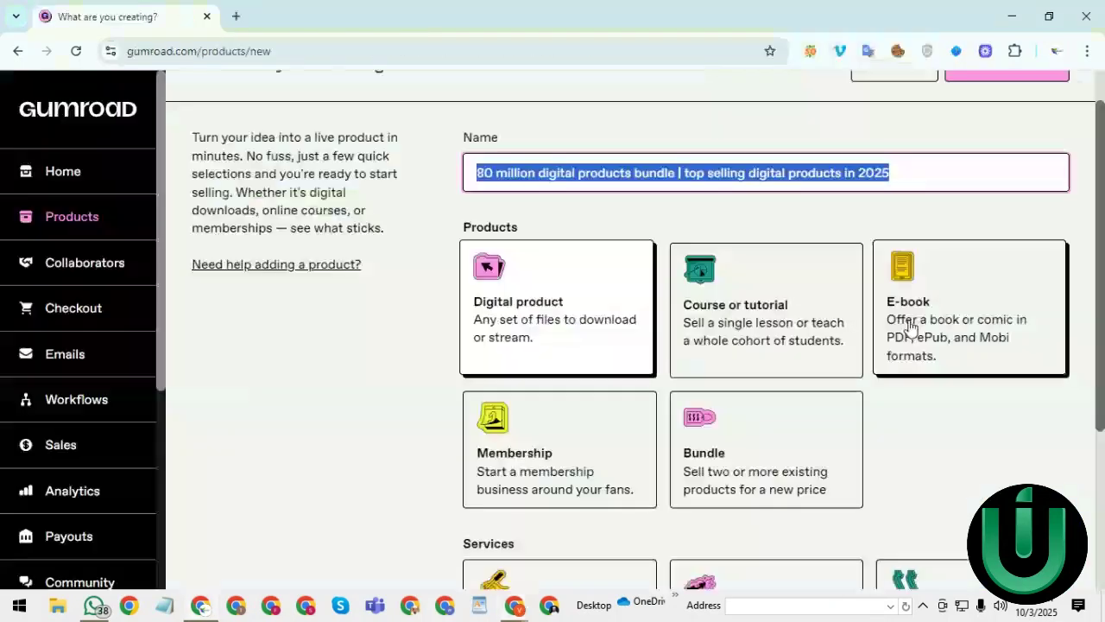
pyautogui.scroll(1, 911, 327)
pyautogui.click(848, 168)
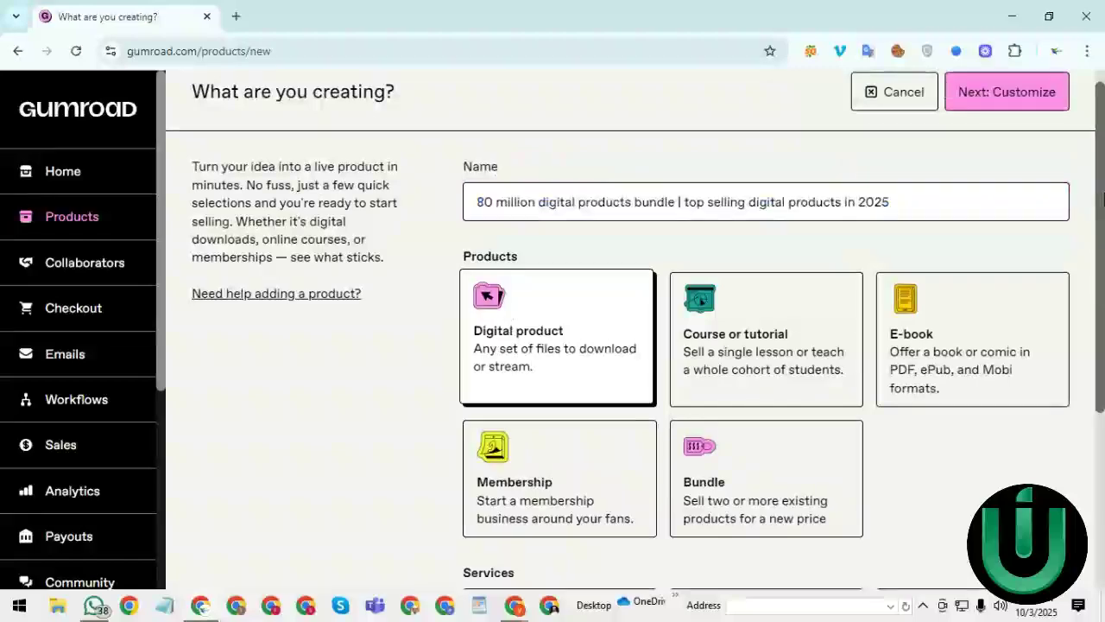
pyautogui.scroll(-1, 970, 264)
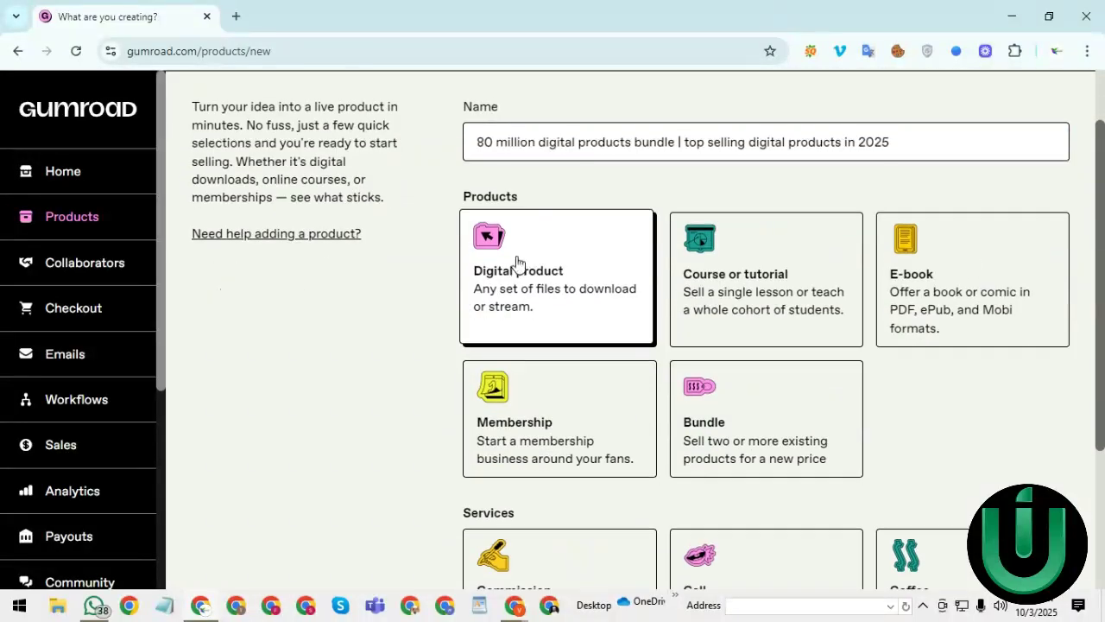
pyautogui.moveTo(1099, 250); pyautogui.dragTo(1099, 414)
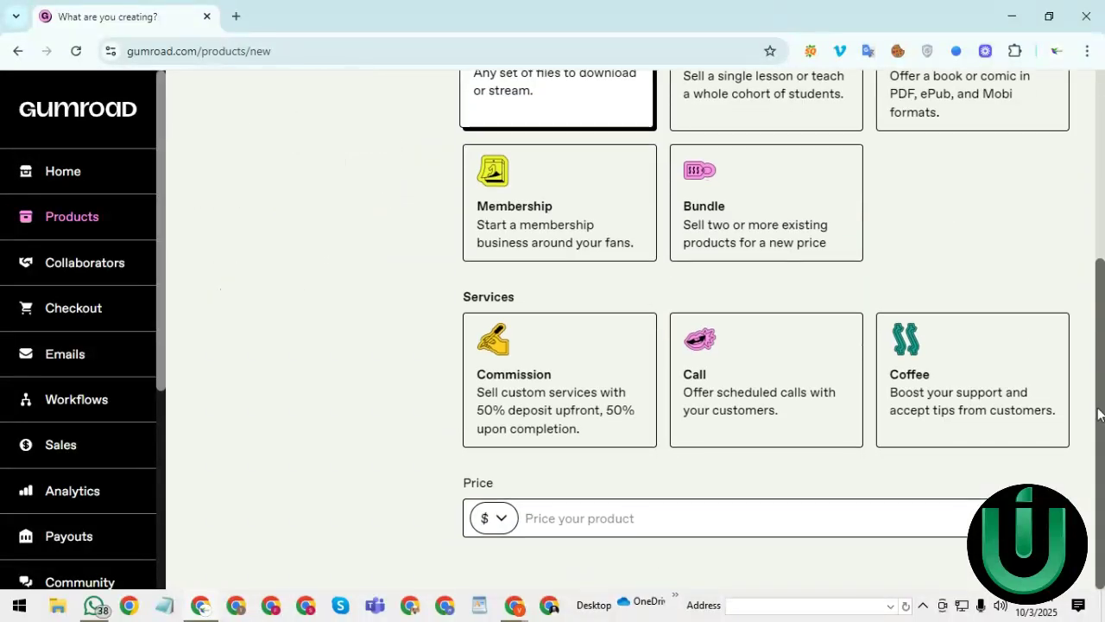
# - Enter a price of $5 for the new product
pyautogui.click(582, 525)
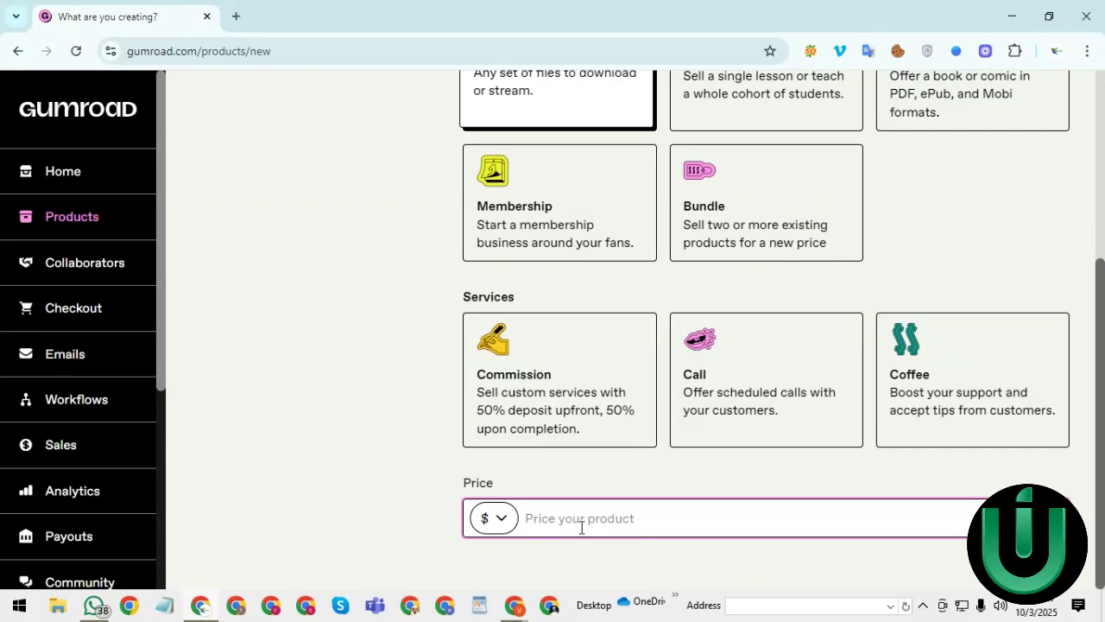
pyautogui.write('5')
pyautogui.scroll(3, 1103, 505)
pyautogui.scroll(-3, 1103, 345)
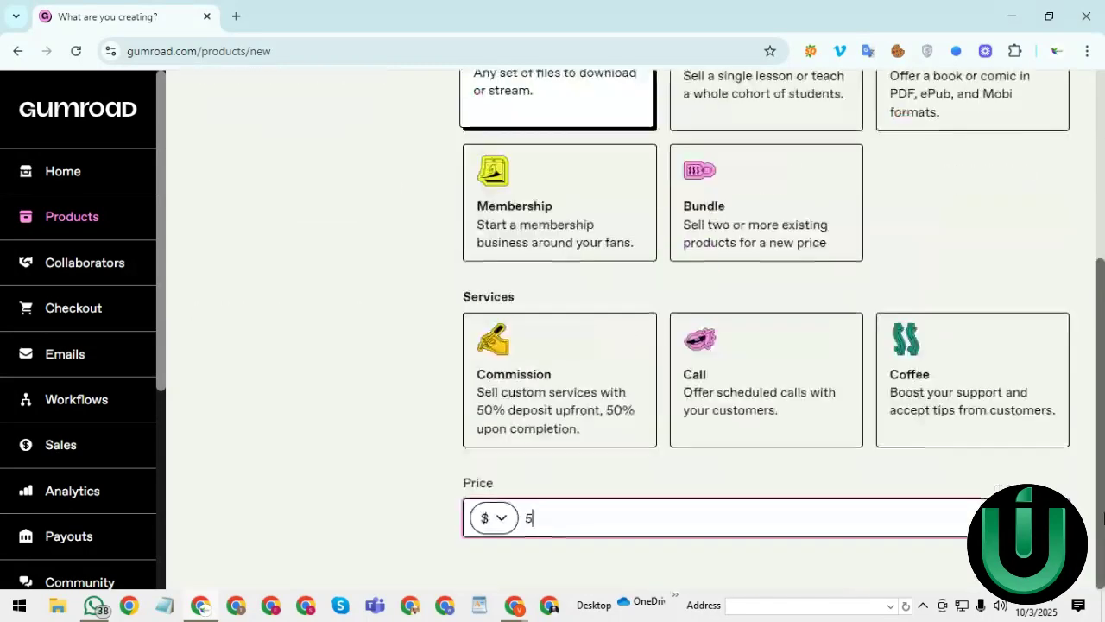
pyautogui.scroll(3, 1104, 259)
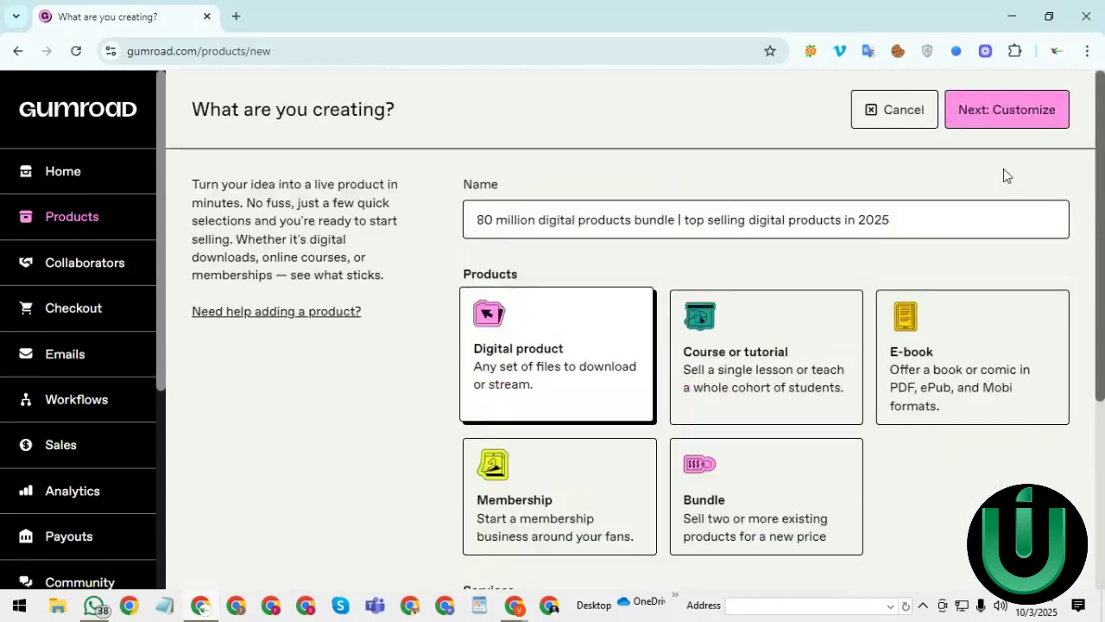
# - Zoom the page to 80%, continue to the product's Customize page, then zoom back in
pyautogui.click(1087, 51)
pyautogui.click(979, 420)
pyautogui.click(980, 420)
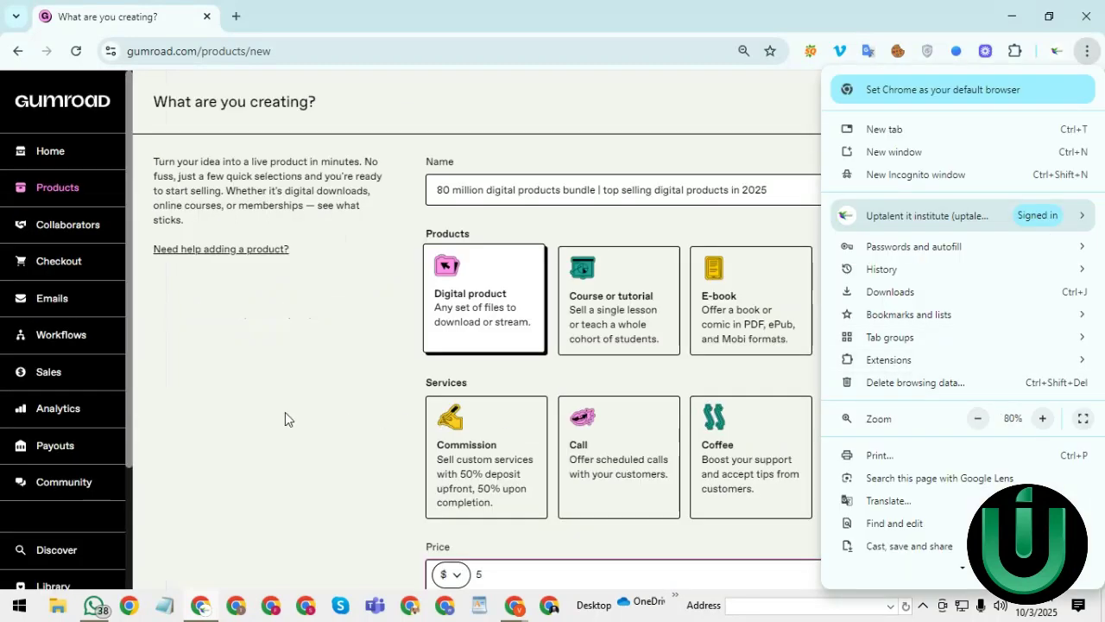
pyautogui.click(286, 412)
pyautogui.scroll(-1, 1097, 494)
pyautogui.scroll(1, 1098, 493)
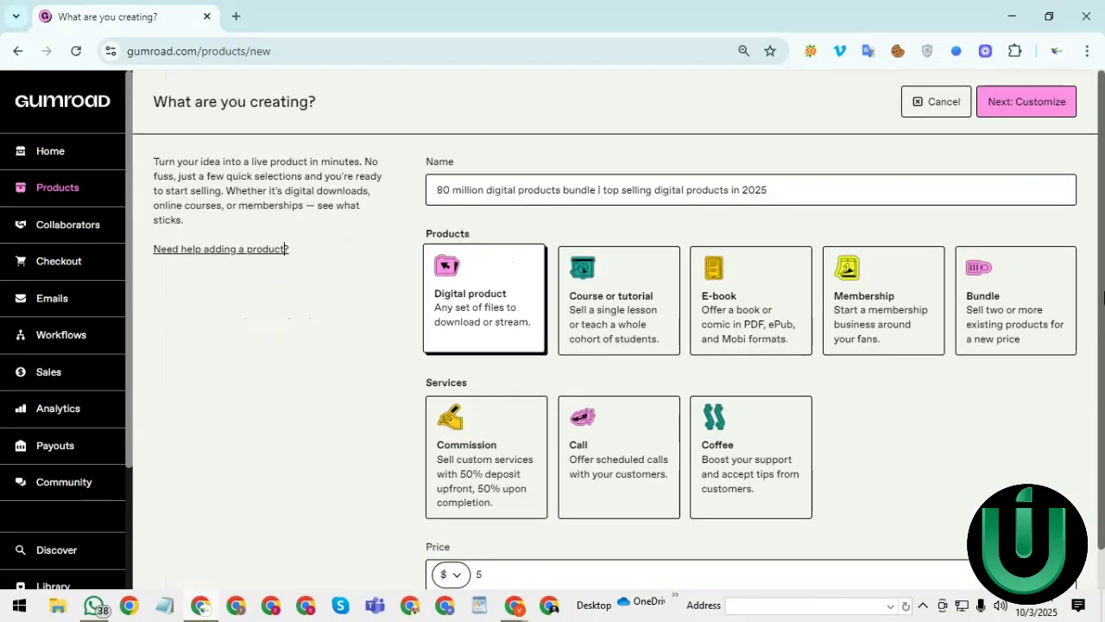
pyautogui.click(1006, 121)
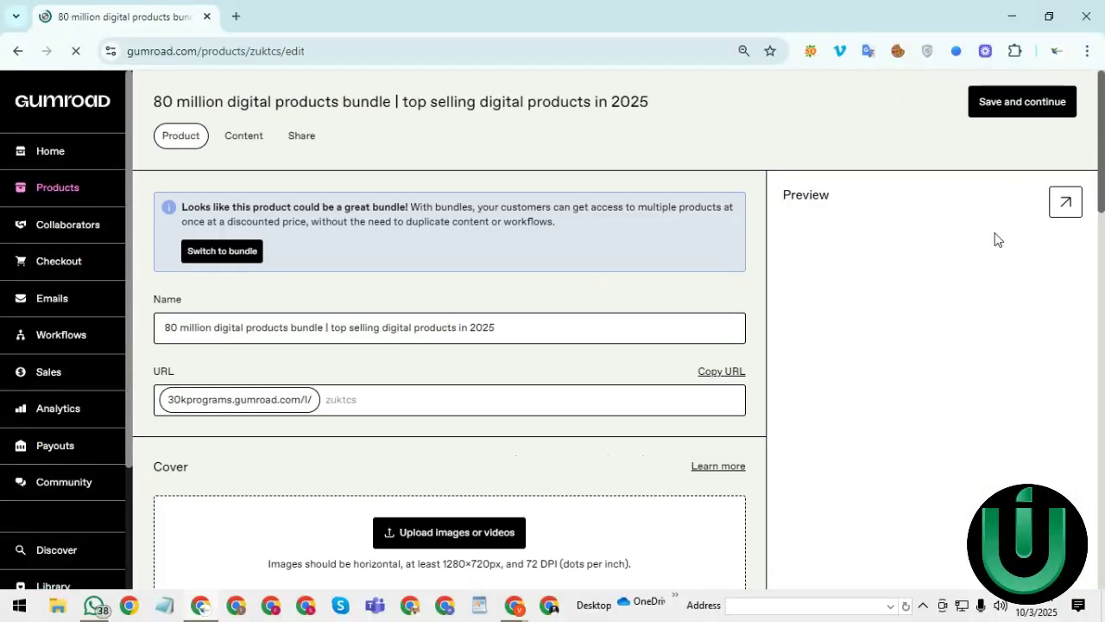
pyautogui.click(1087, 50)
pyautogui.click(1043, 418)
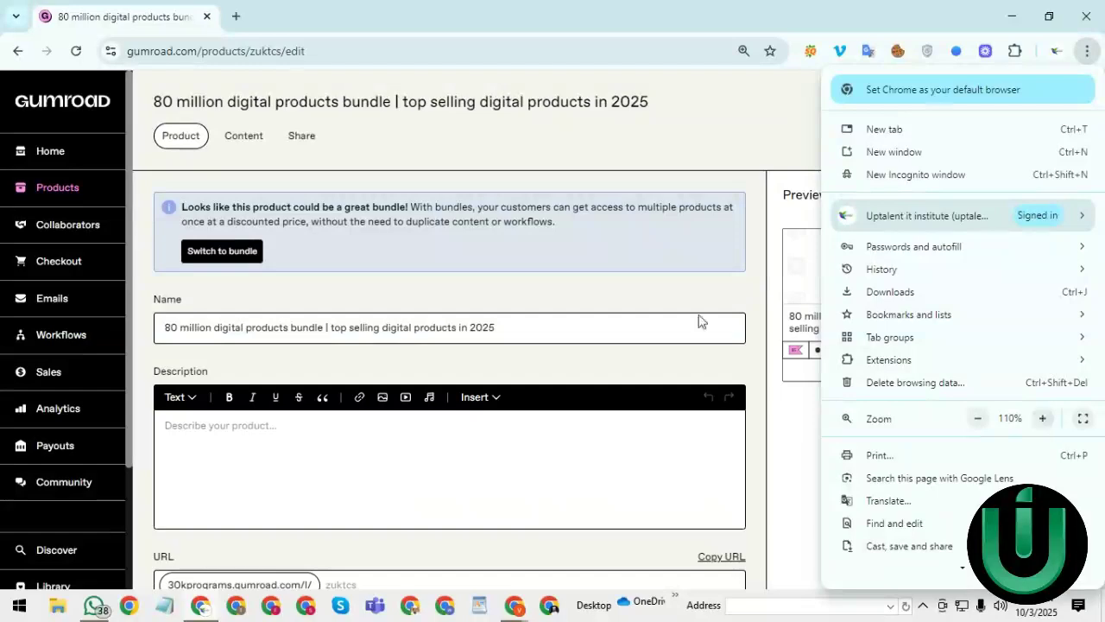
pyautogui.click(1043, 418)
pyautogui.click(1043, 418)
pyautogui.click(979, 423)
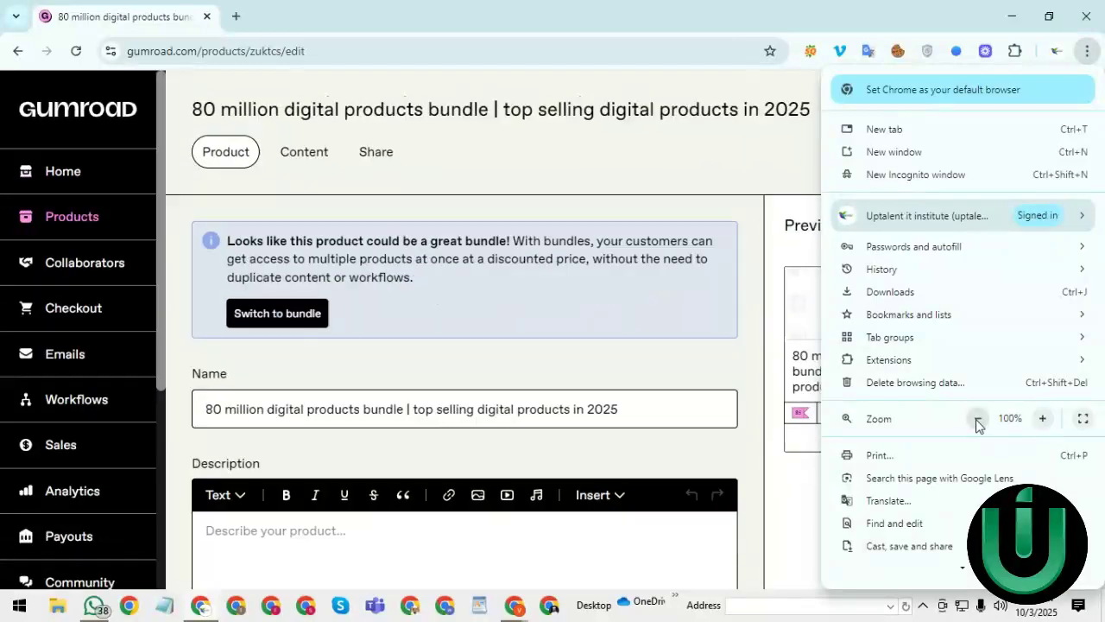
pyautogui.click(717, 164)
pyautogui.moveTo(1099, 129); pyautogui.dragTo(1100, 103)
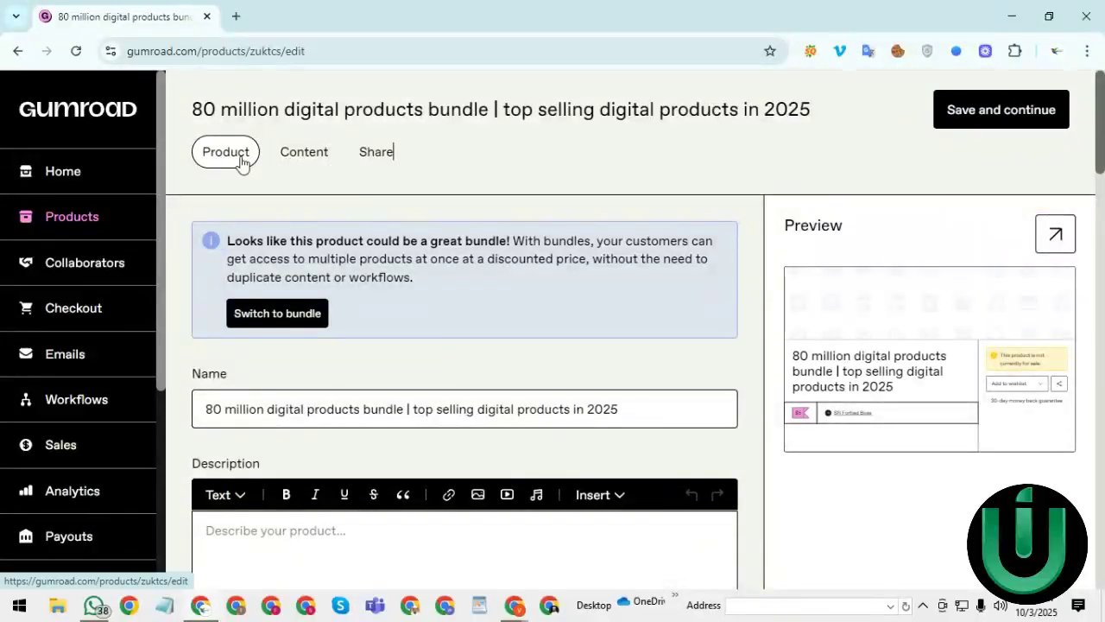
pyautogui.click(306, 155)
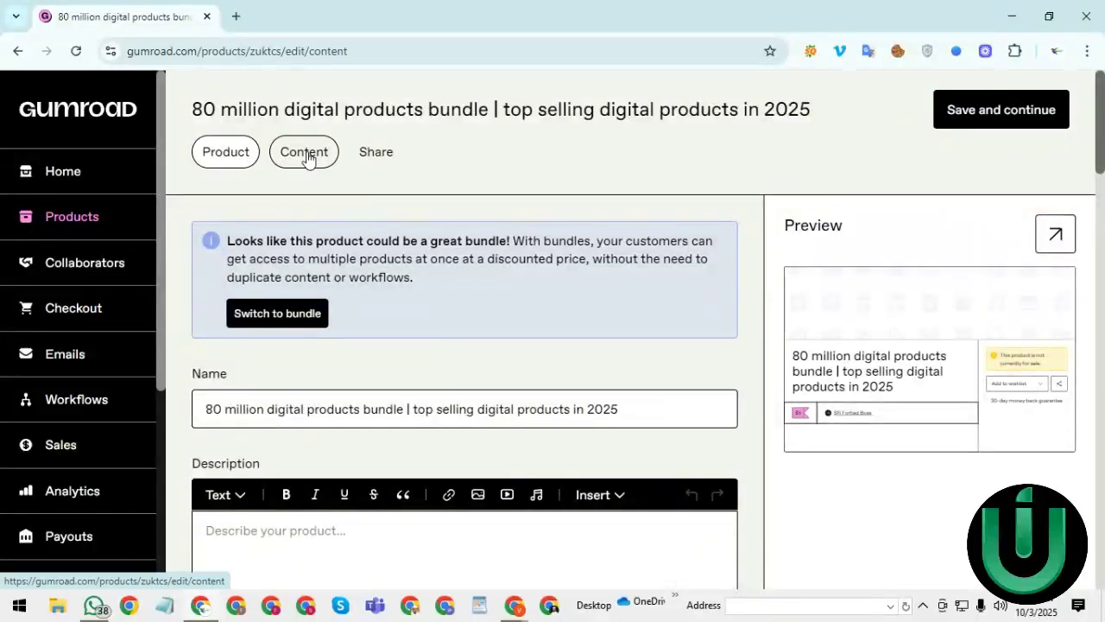
pyautogui.click(345, 161)
pyautogui.click(203, 164)
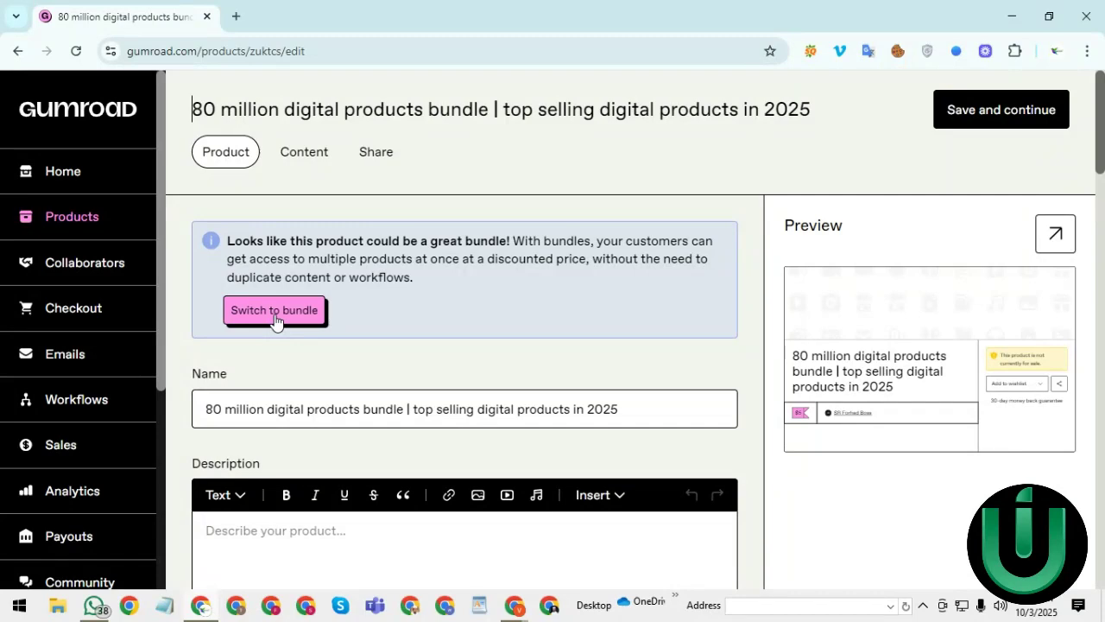
# - Copy the product name and paste it into the empty Description
pyautogui.scroll(-3, 1104, 141)
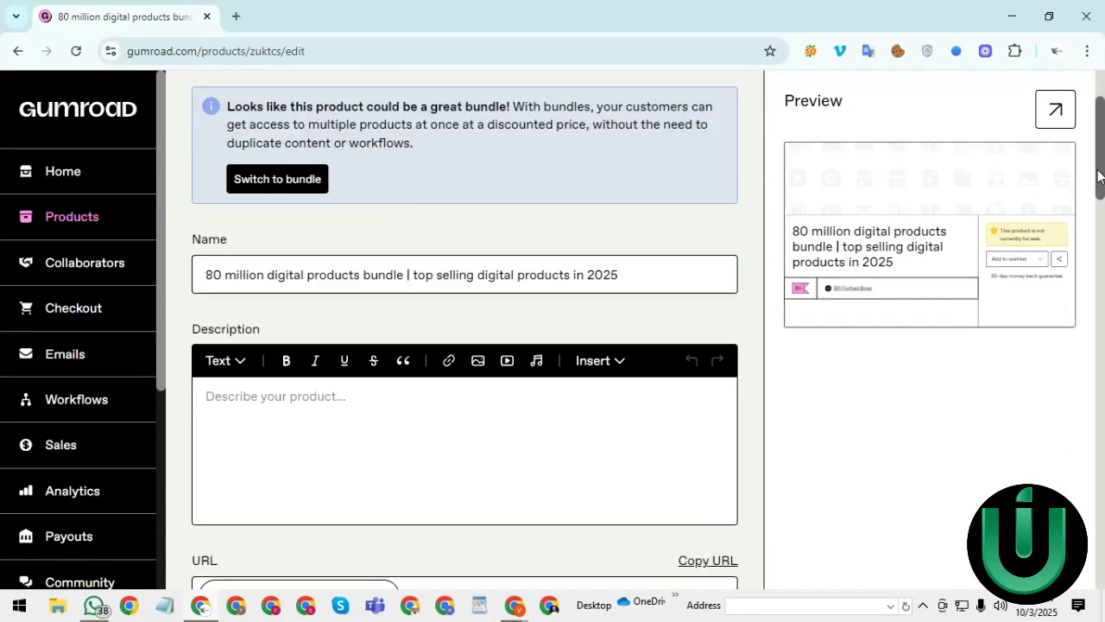
pyautogui.scroll(1, 1098, 190)
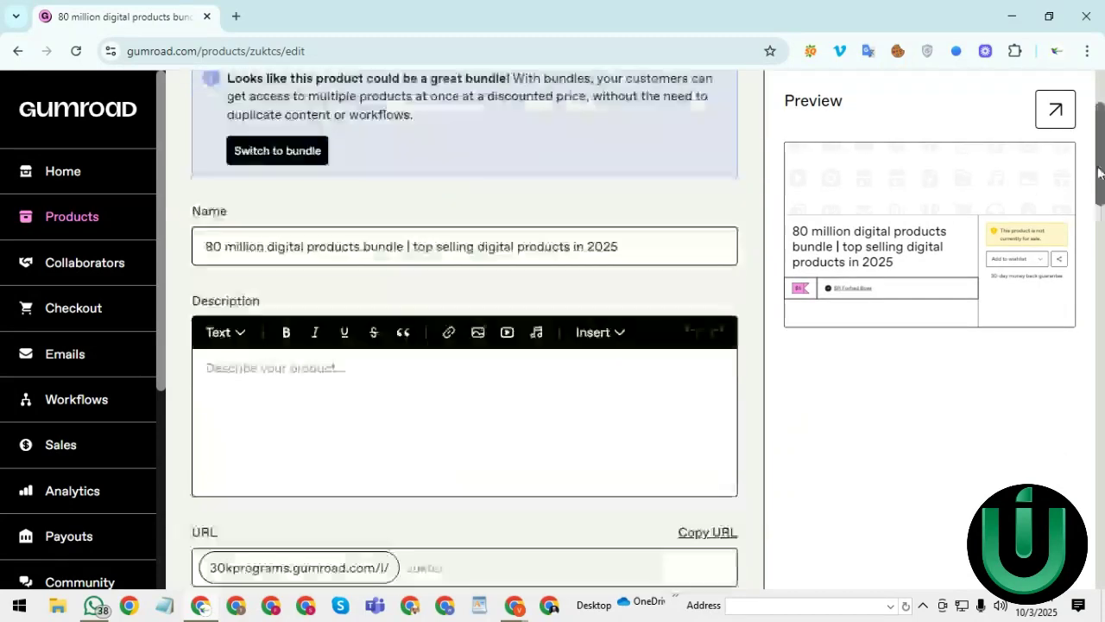
pyautogui.click(271, 366)
pyautogui.tripleClick(282, 251)
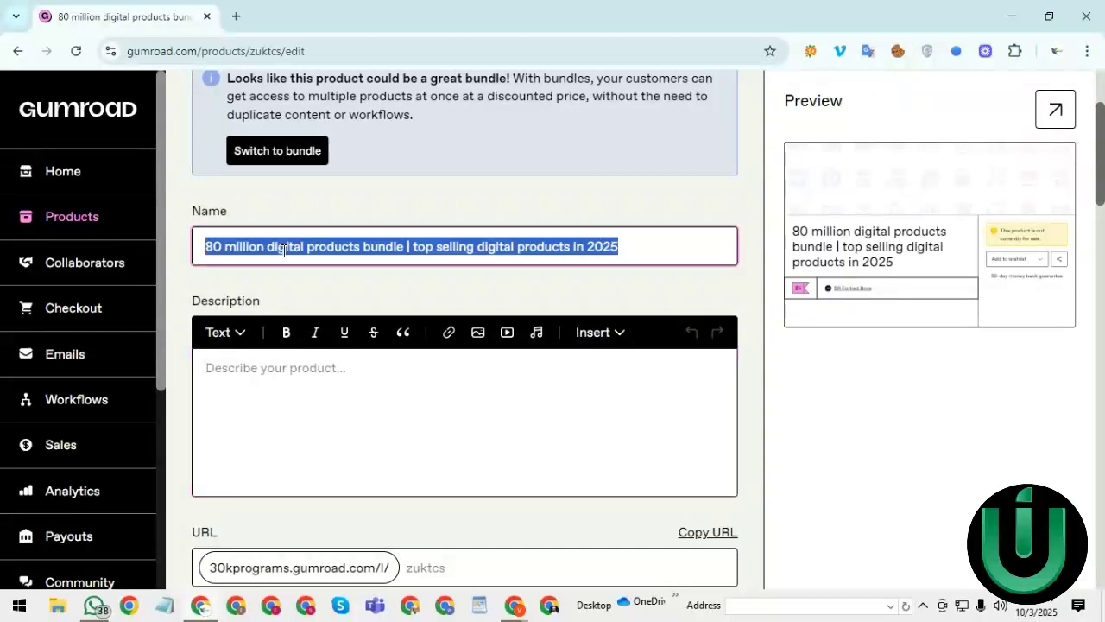
pyautogui.rightClick(282, 251)
pyautogui.click(324, 239)
pyautogui.click(249, 372)
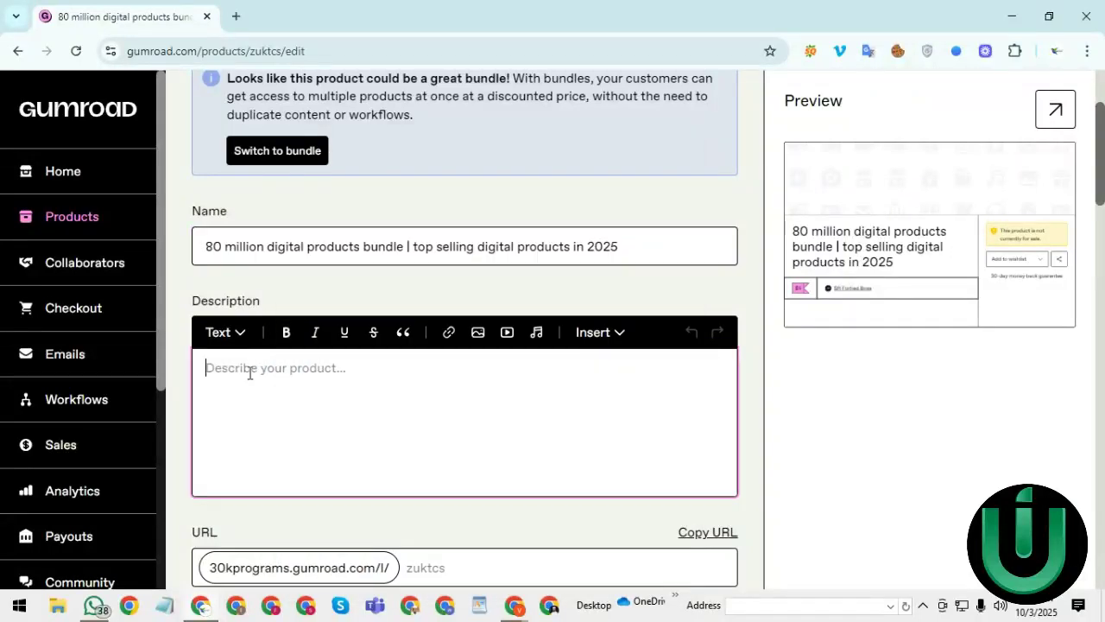
pyautogui.hotkey('ctrl', 'v')
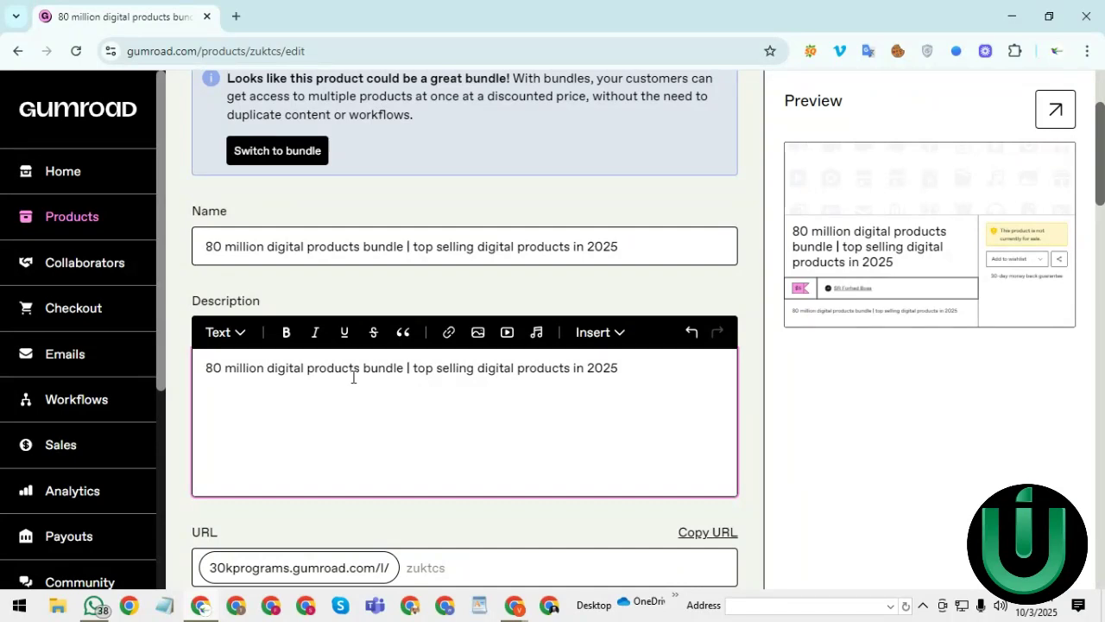
# - Insert a Divider below the title and delete the duplicated pasted title line
pyautogui.press('Return')
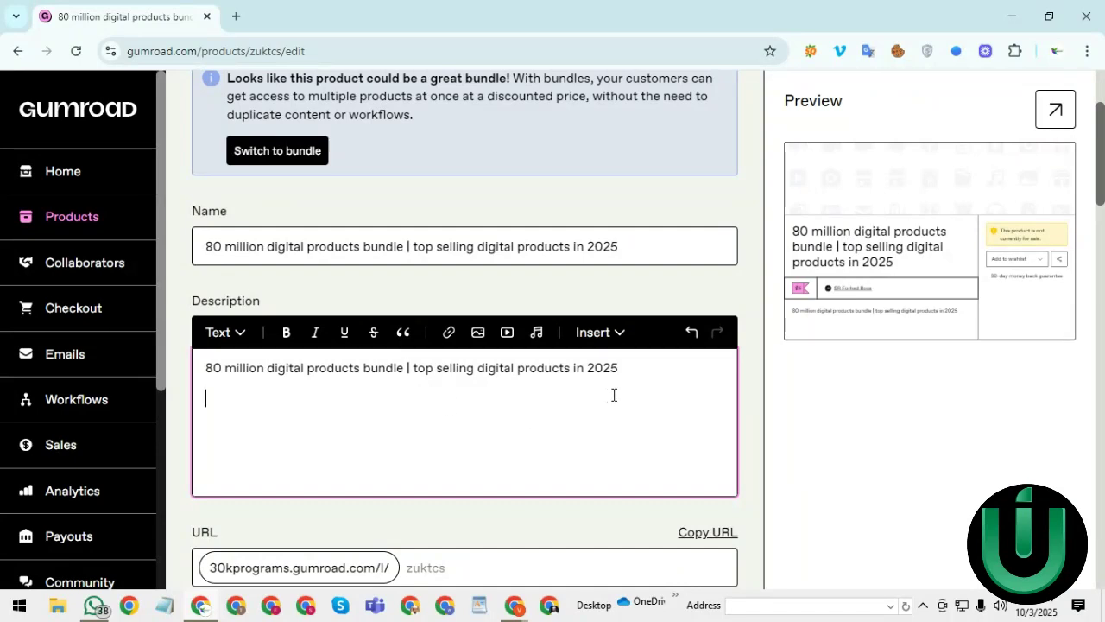
pyautogui.click(584, 337)
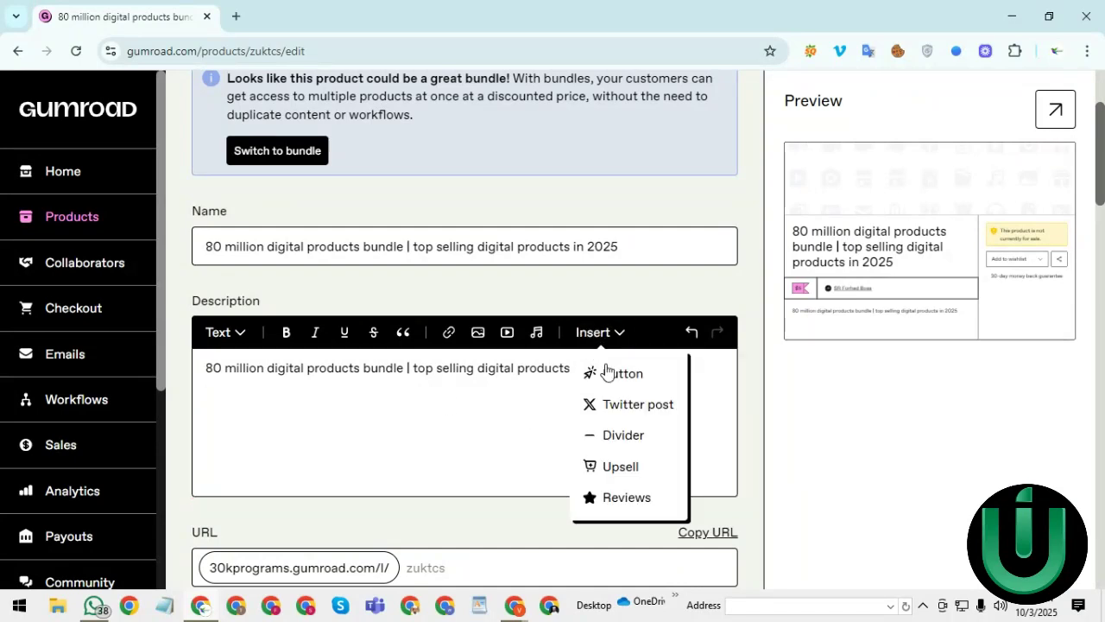
pyautogui.click(626, 440)
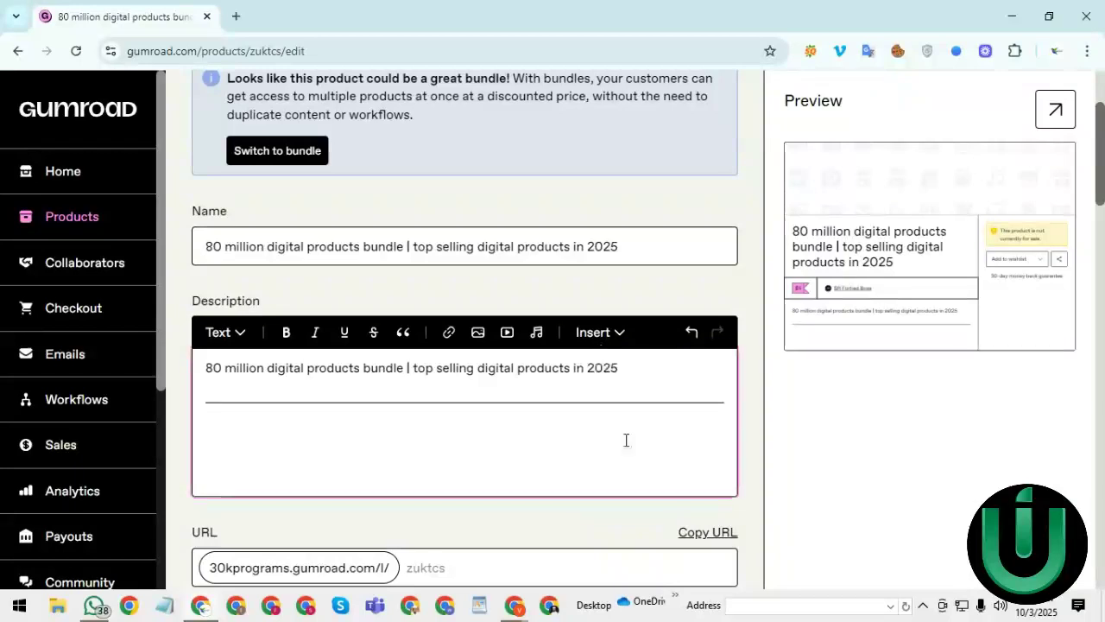
pyautogui.hotkey('ctrl', 'v')
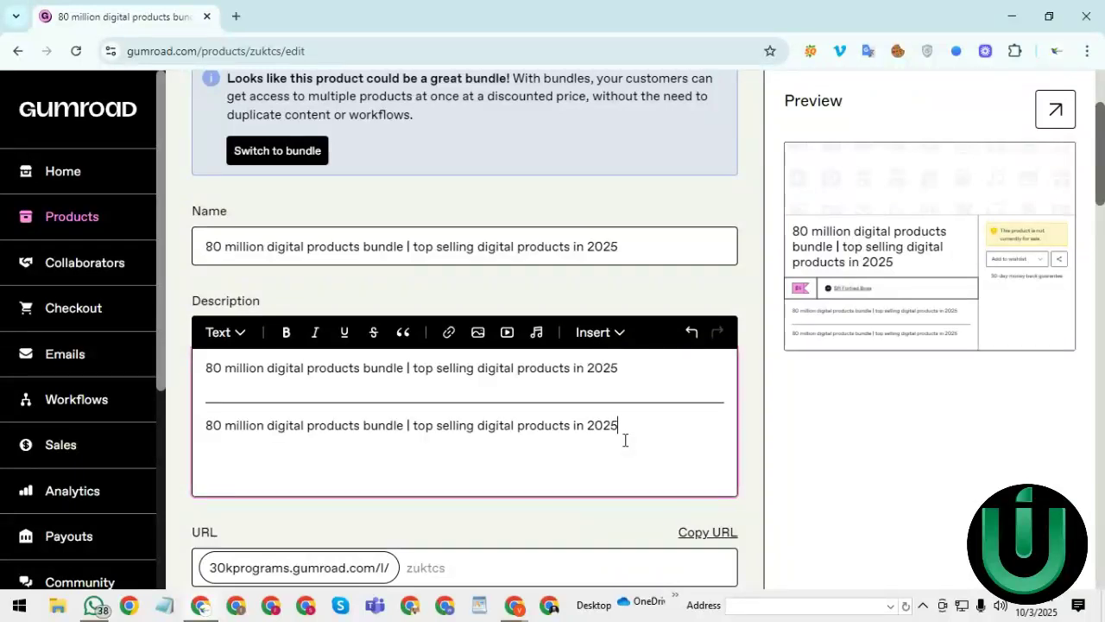
pyautogui.tripleClick(562, 425)
pyautogui.press('BackSpace')
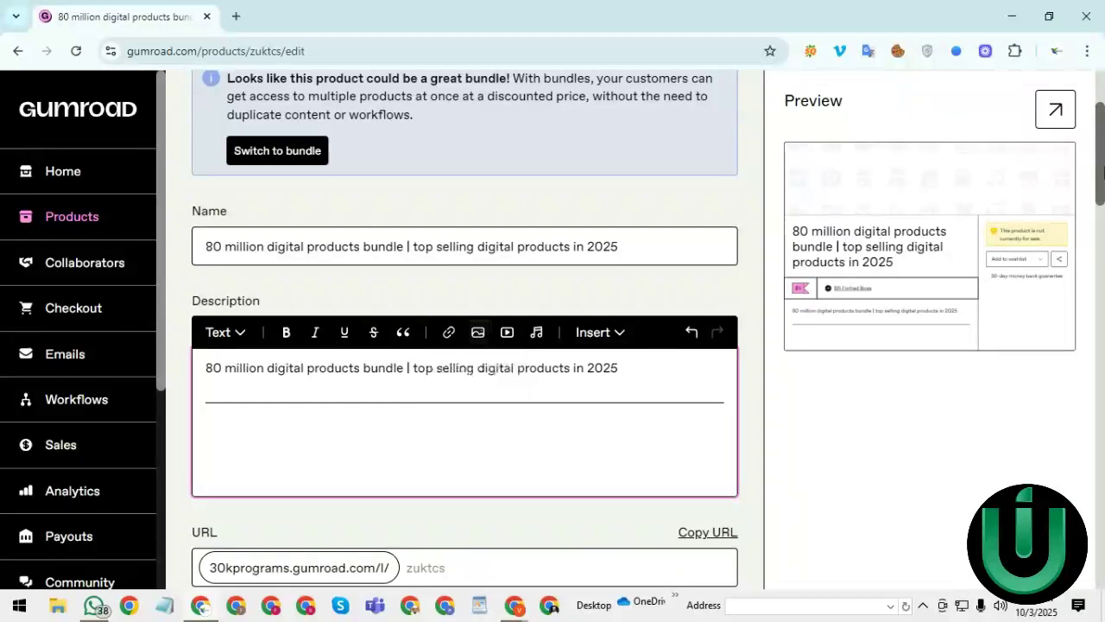
pyautogui.moveTo(1103, 160); pyautogui.dragTo(1102, 212)
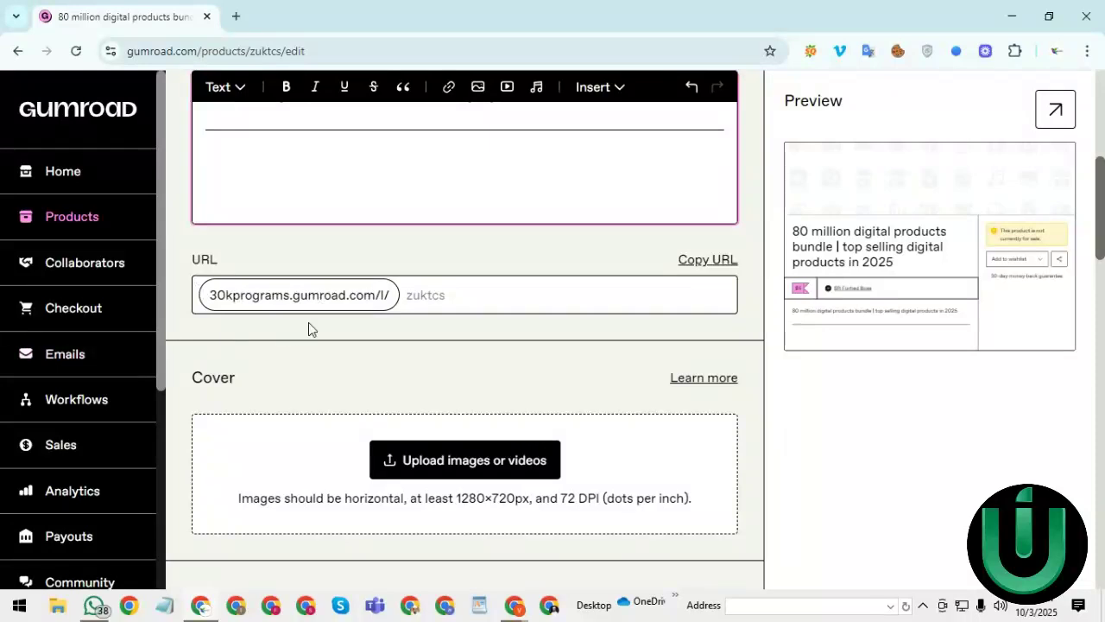
# - Change the product URL ending after 30kprograms.gumroad.com/l/ to 80millionbundle
pyautogui.click(470, 301)
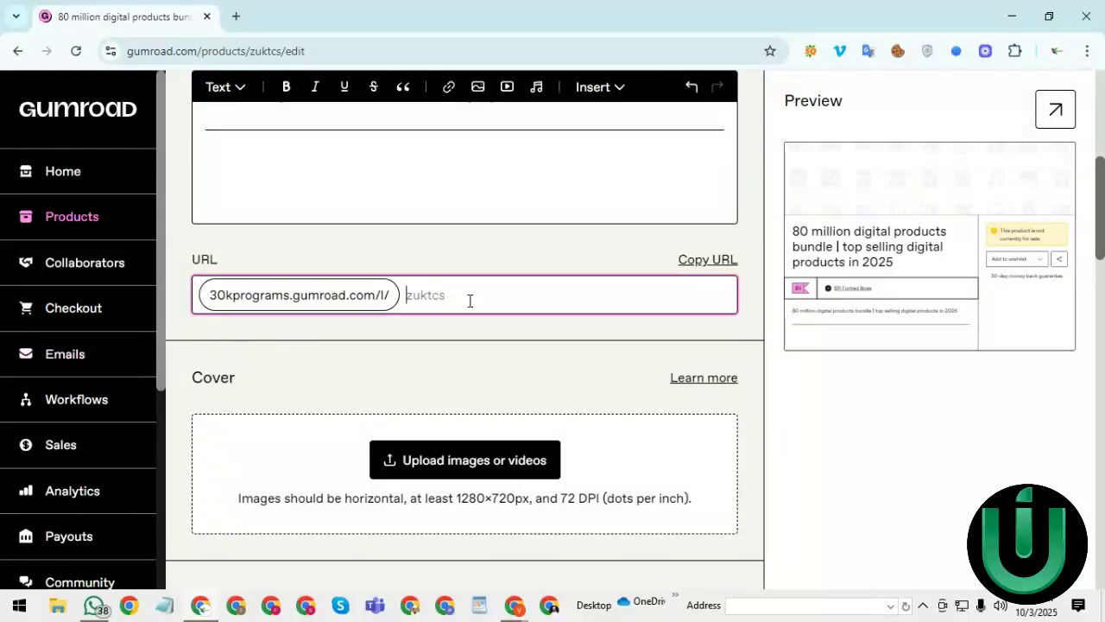
pyautogui.write('80millionbundle')
pyautogui.click(480, 249)
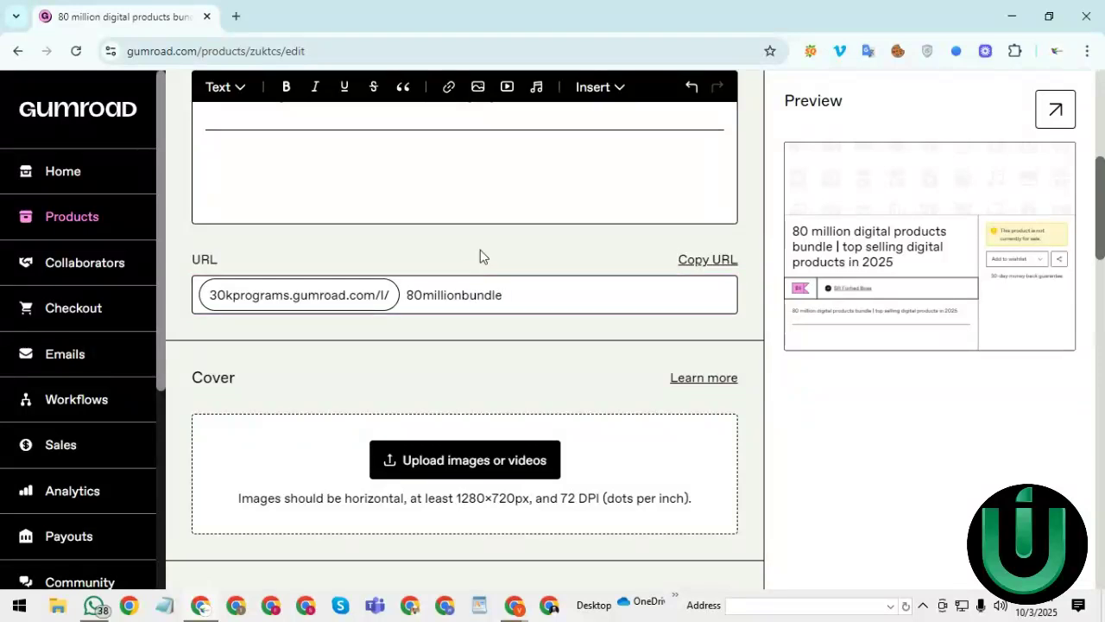
pyautogui.moveTo(1101, 250); pyautogui.dragTo(1100, 292)
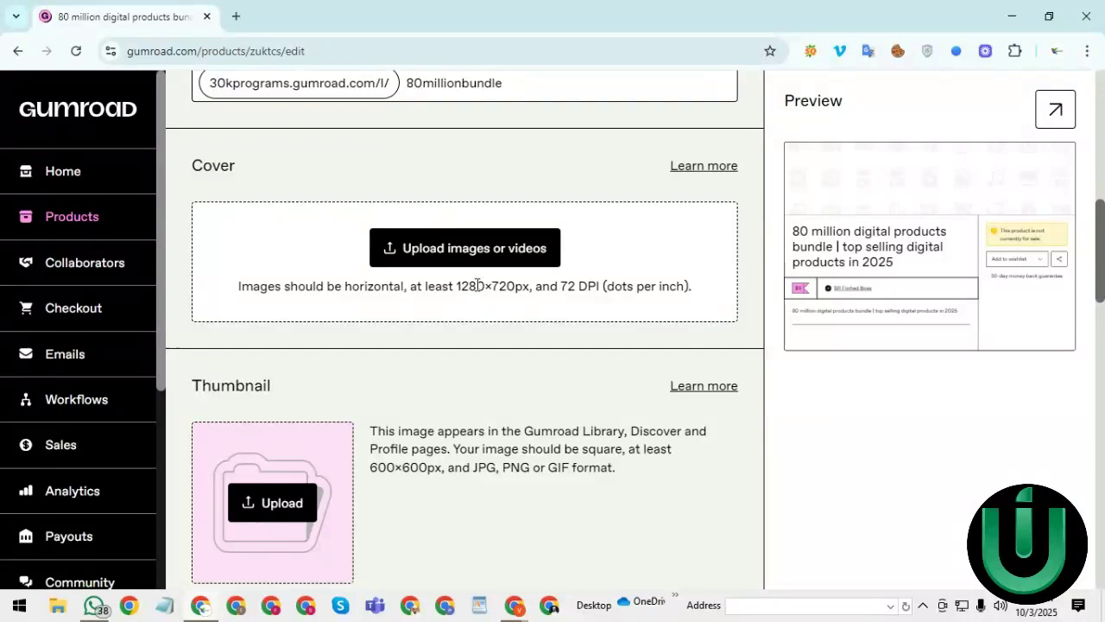
# - Upload the 1280x720 ETSY ALTERNATIVE 2 SITE banner from Downloads as the cover
pyautogui.click(471, 250)
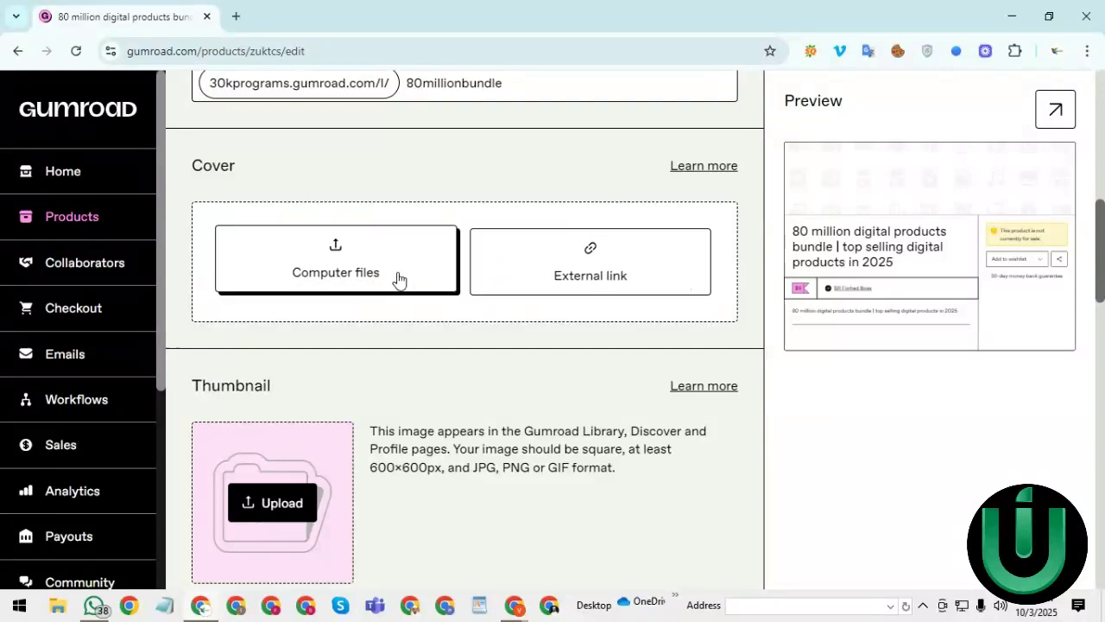
pyautogui.click(356, 266)
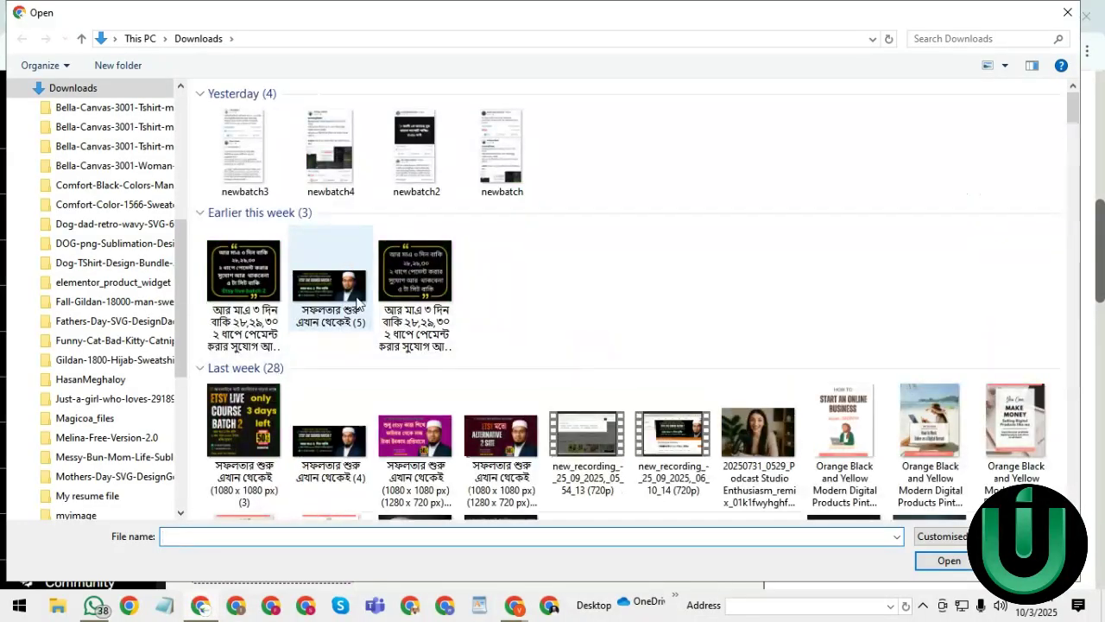
pyautogui.click(522, 446)
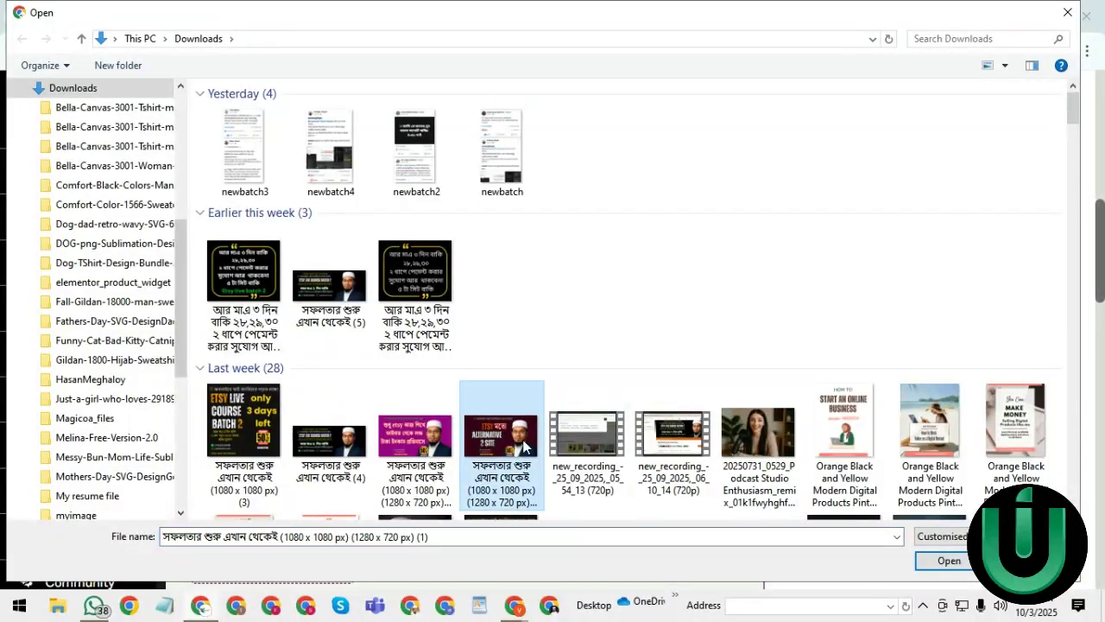
pyautogui.click(954, 563)
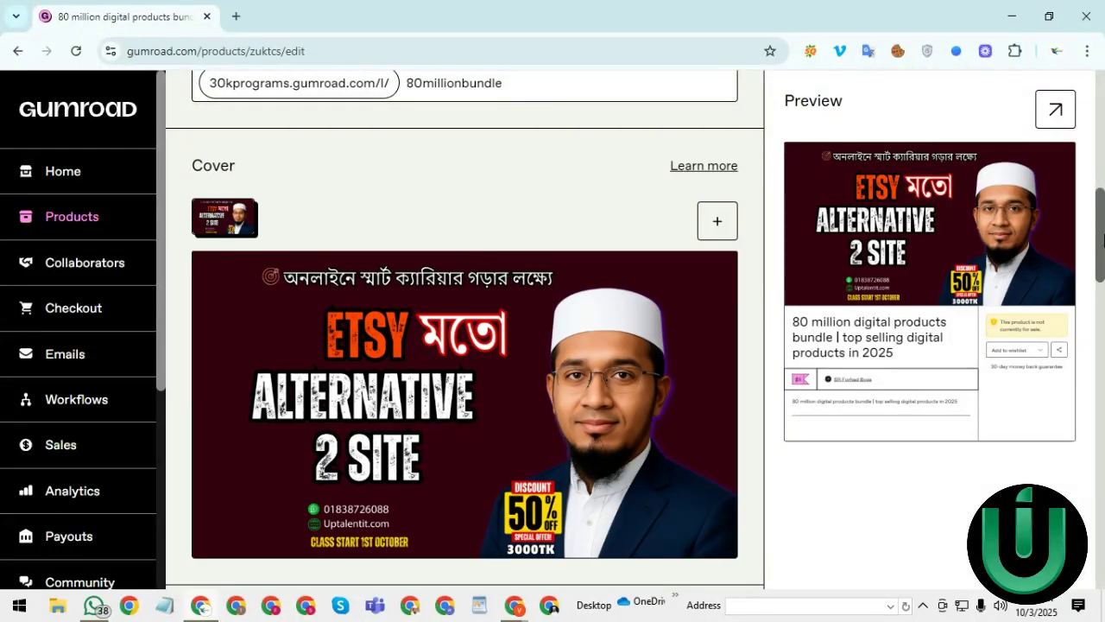
pyautogui.moveTo(1104, 235); pyautogui.dragTo(1088, 320)
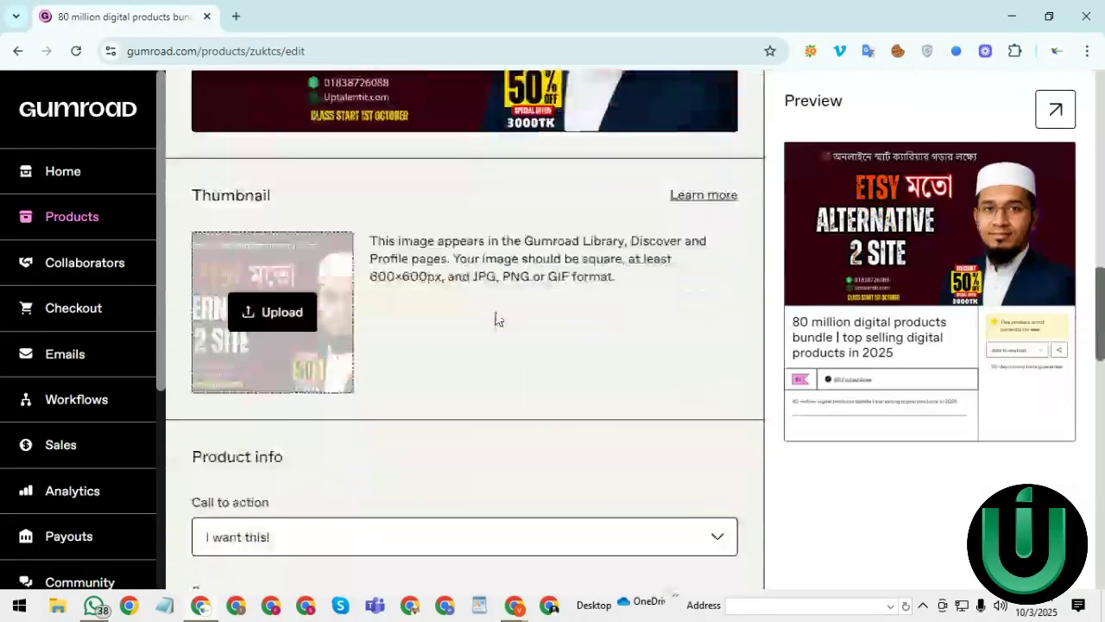
# - Upload the square ETSY LIVE COURSE BATCH 2 image as the thumbnail
pyautogui.click(285, 313)
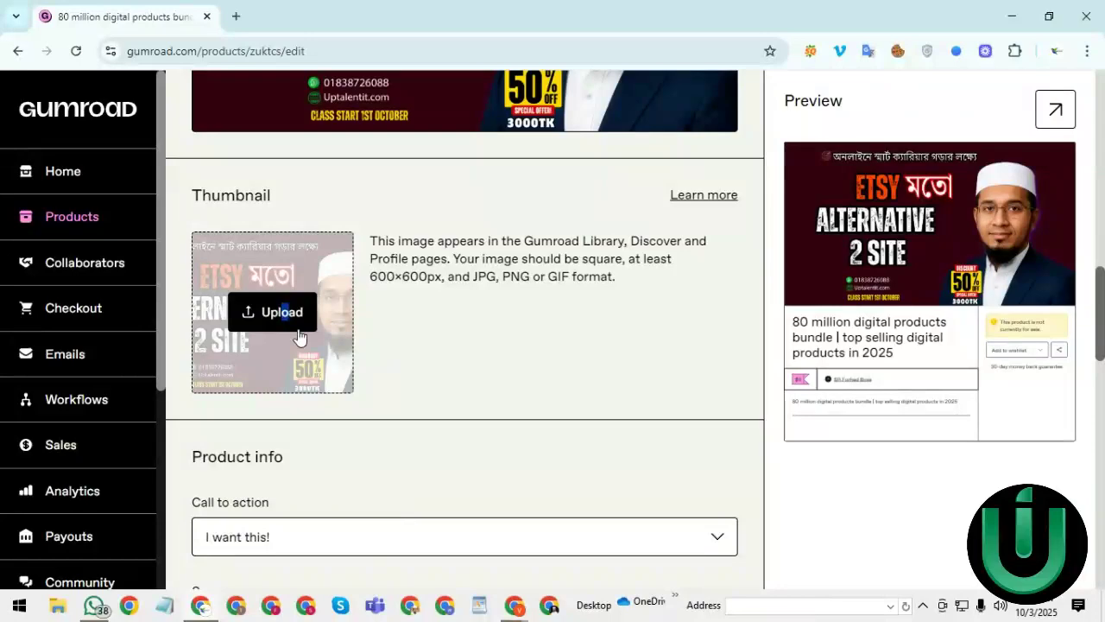
pyautogui.click(242, 309)
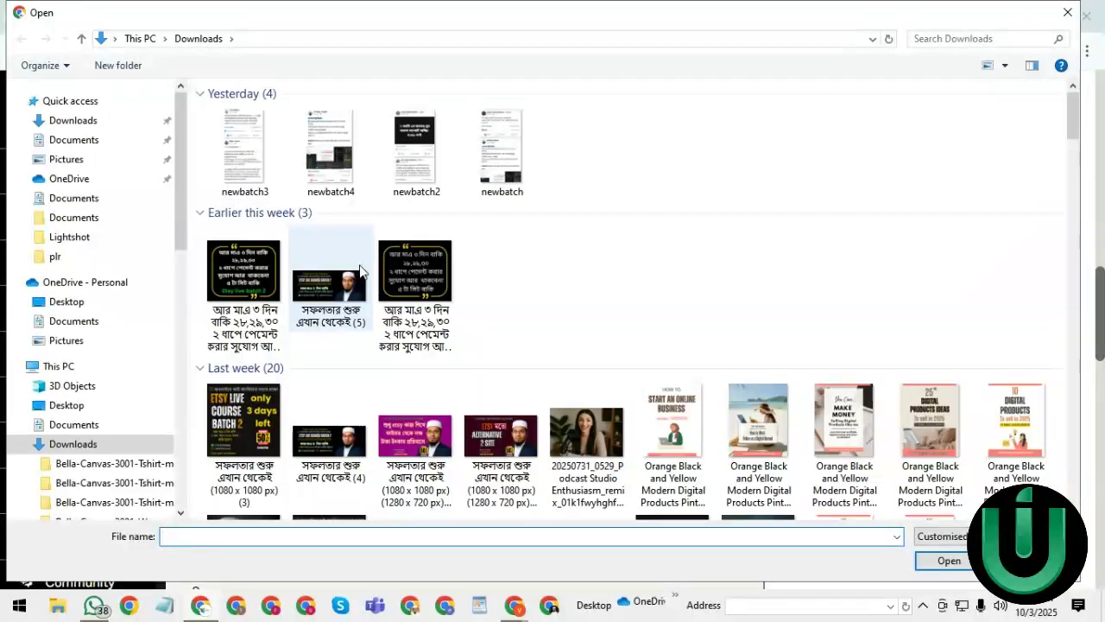
pyautogui.click(244, 432)
pyautogui.click(949, 561)
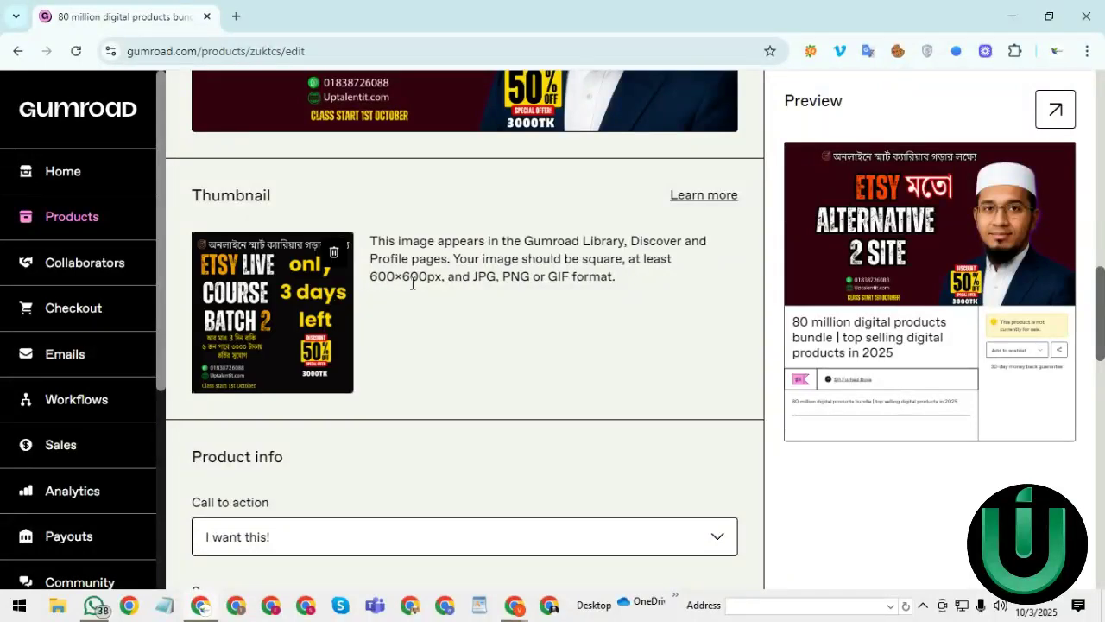
# - Set the Call to action dropdown to 'Buy this' instead of 'I want this!'
pyautogui.scroll(6, 1022, 208)
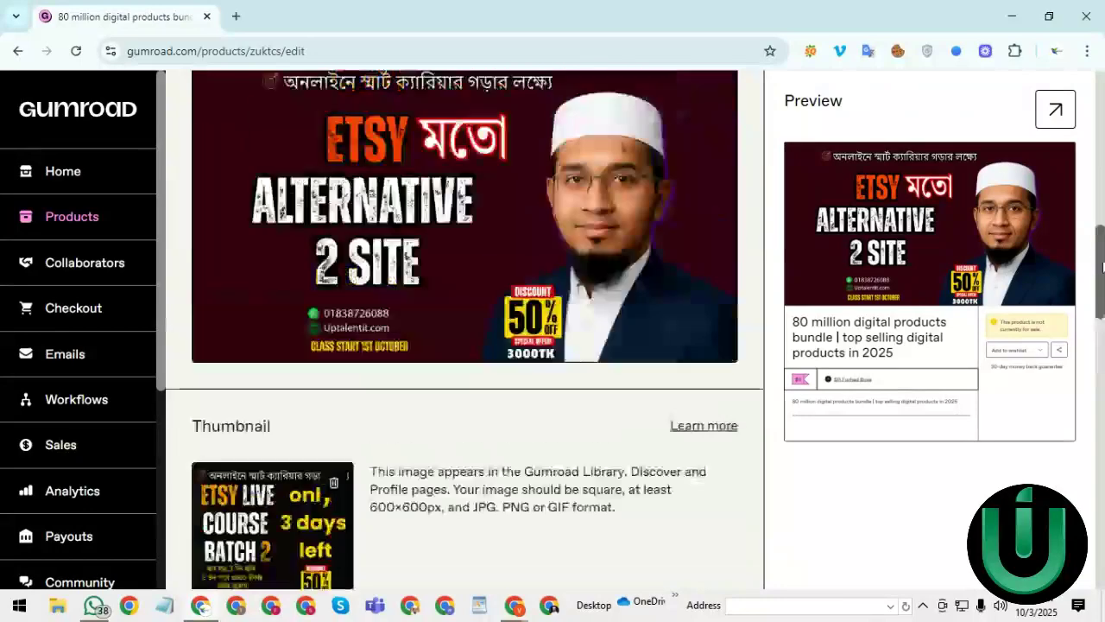
pyautogui.scroll(2, 1101, 185)
pyautogui.scroll(-10, 1061, 357)
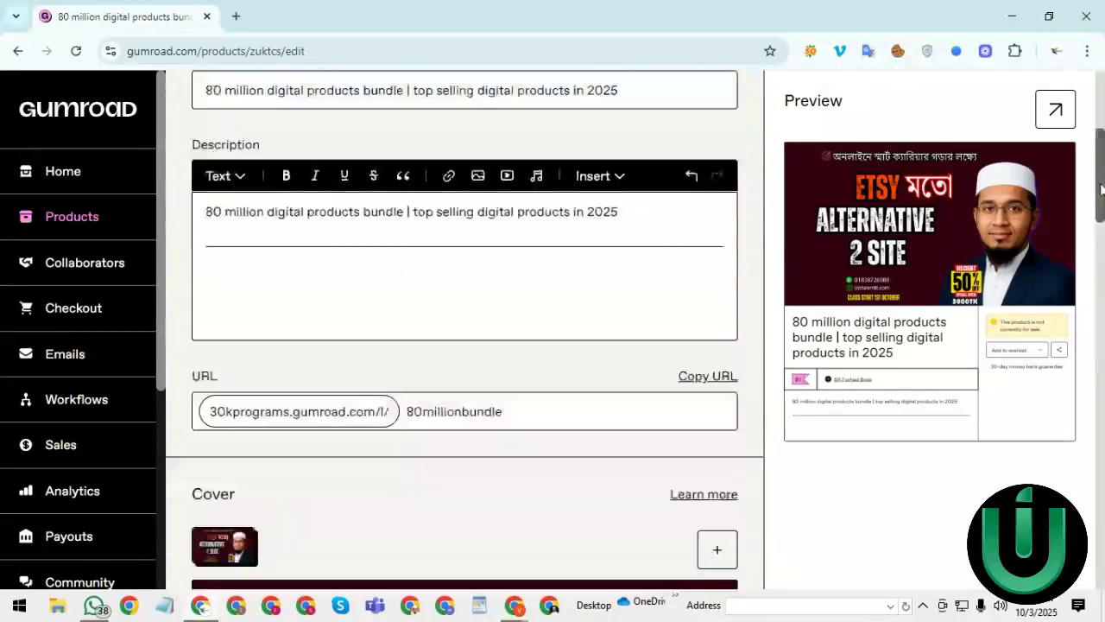
pyautogui.scroll(-1, 1061, 357)
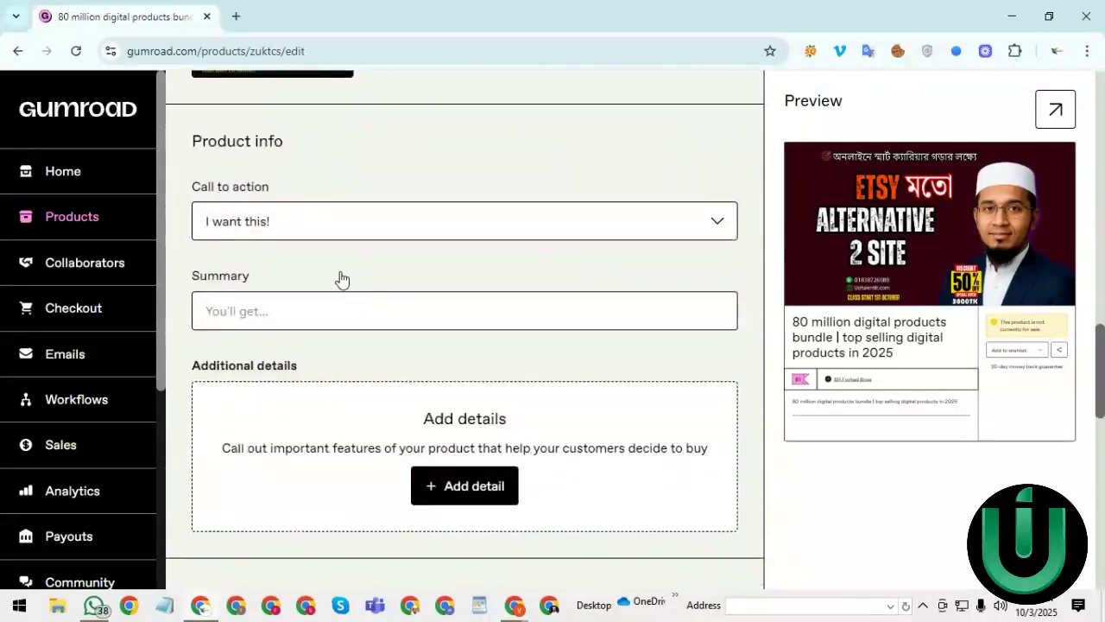
pyautogui.click(267, 227)
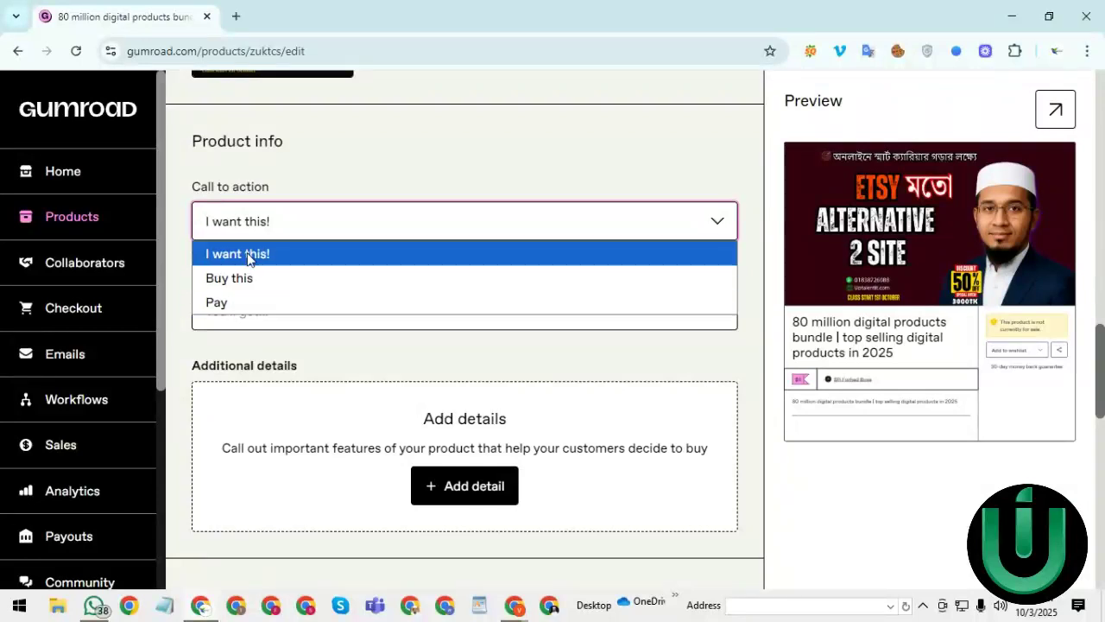
pyautogui.click(249, 254)
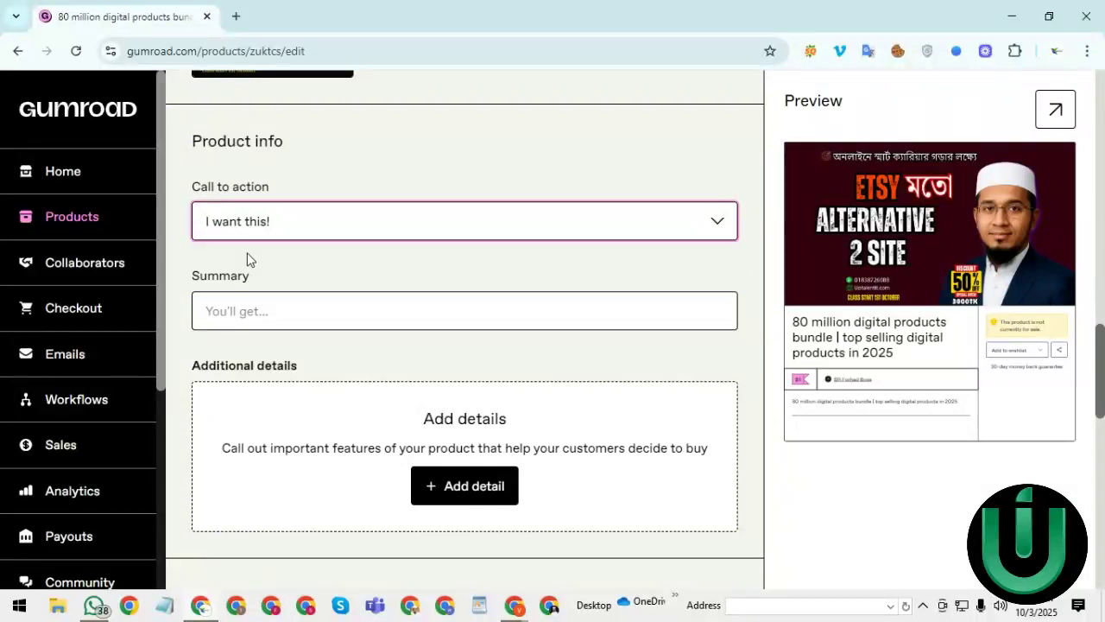
pyautogui.click(249, 236)
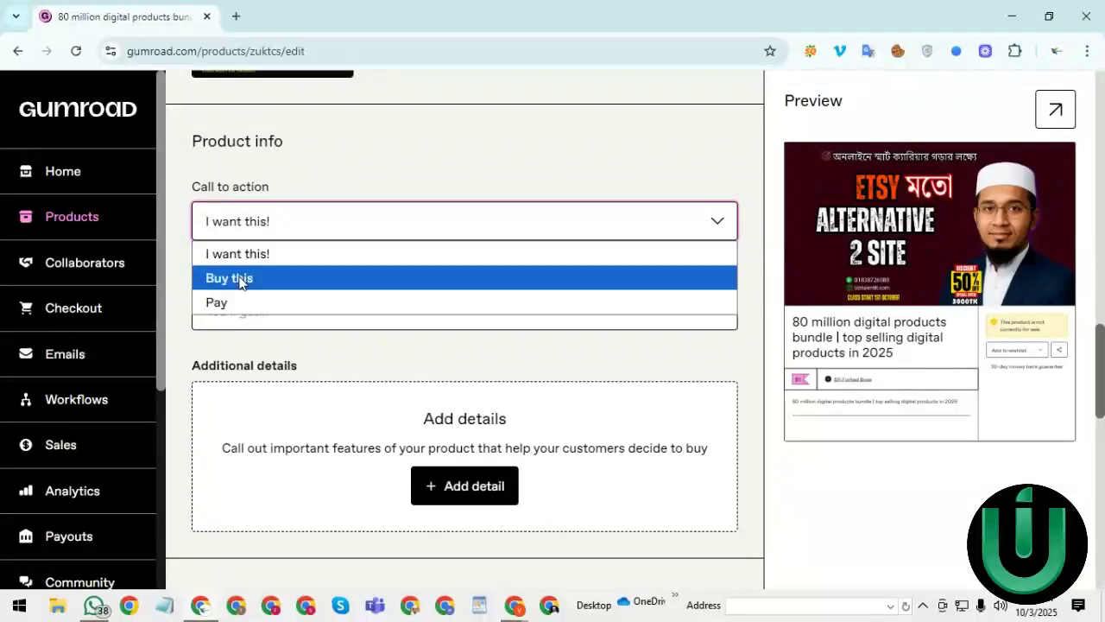
pyautogui.click(231, 287)
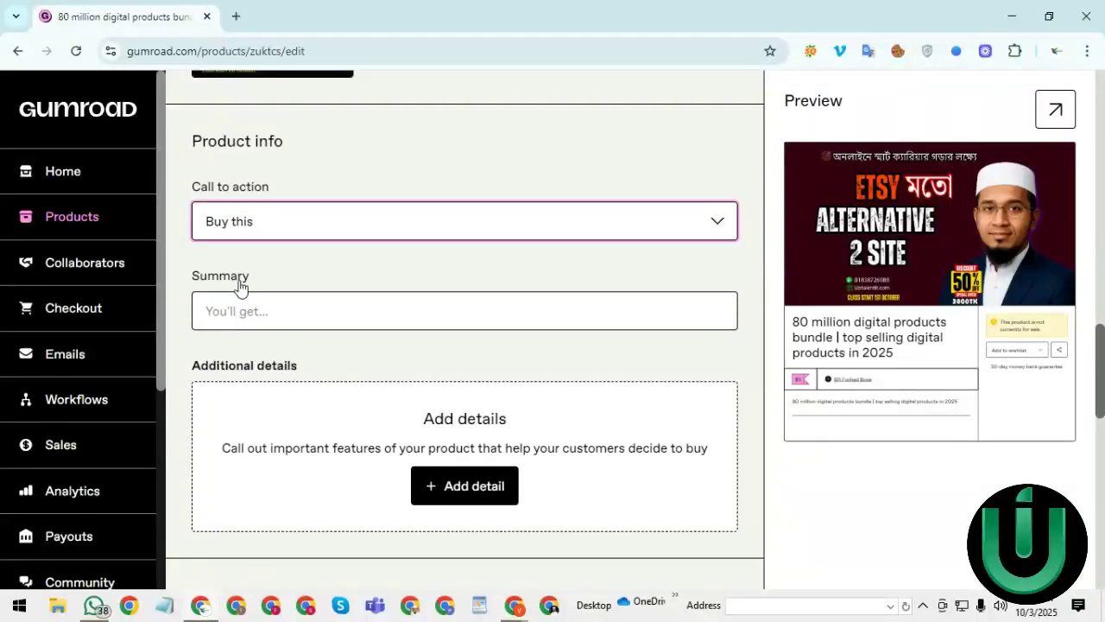
pyautogui.click(235, 311)
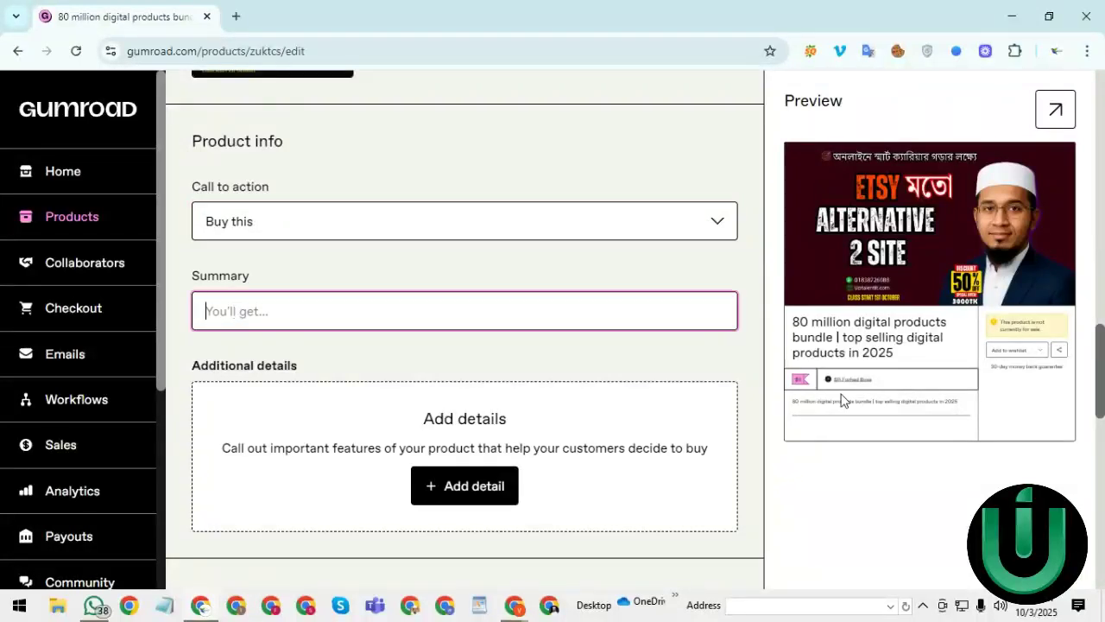
pyautogui.moveTo(1101, 380); pyautogui.dragTo(1100, 415)
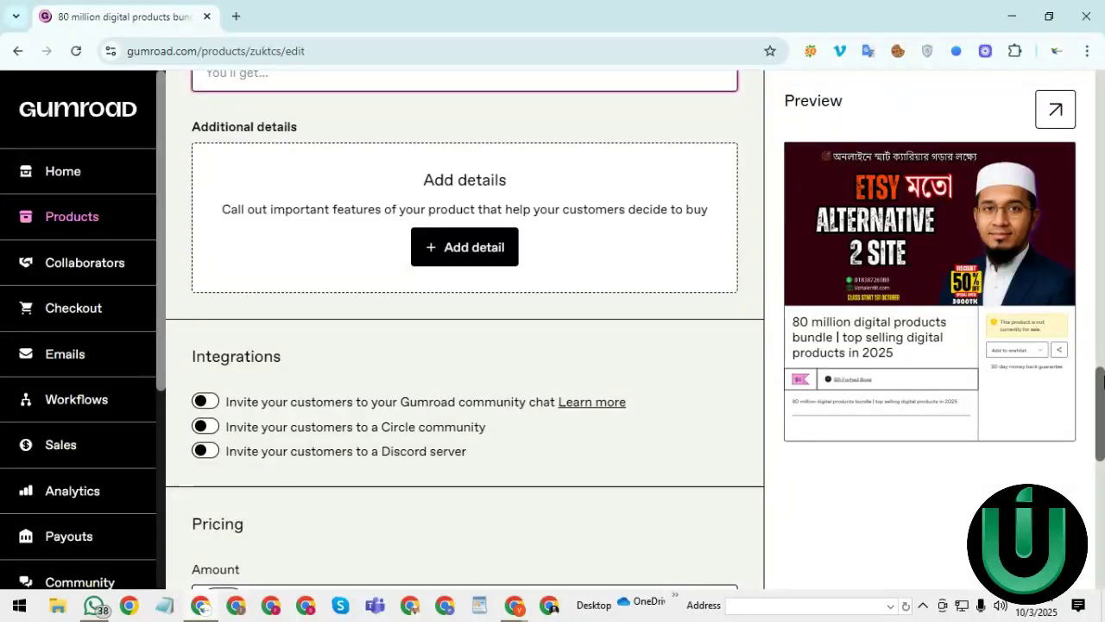
# - Leave Discord invites off and enable inviting customers to the Gumroad community chat
pyautogui.scroll(-3, 506, 333)
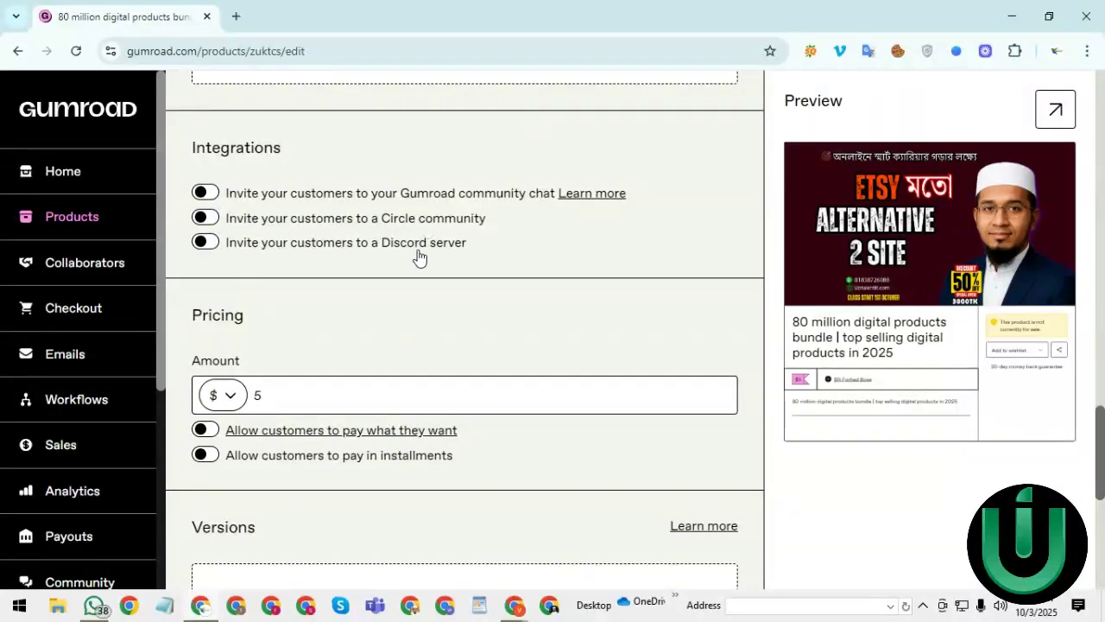
pyautogui.click(207, 244)
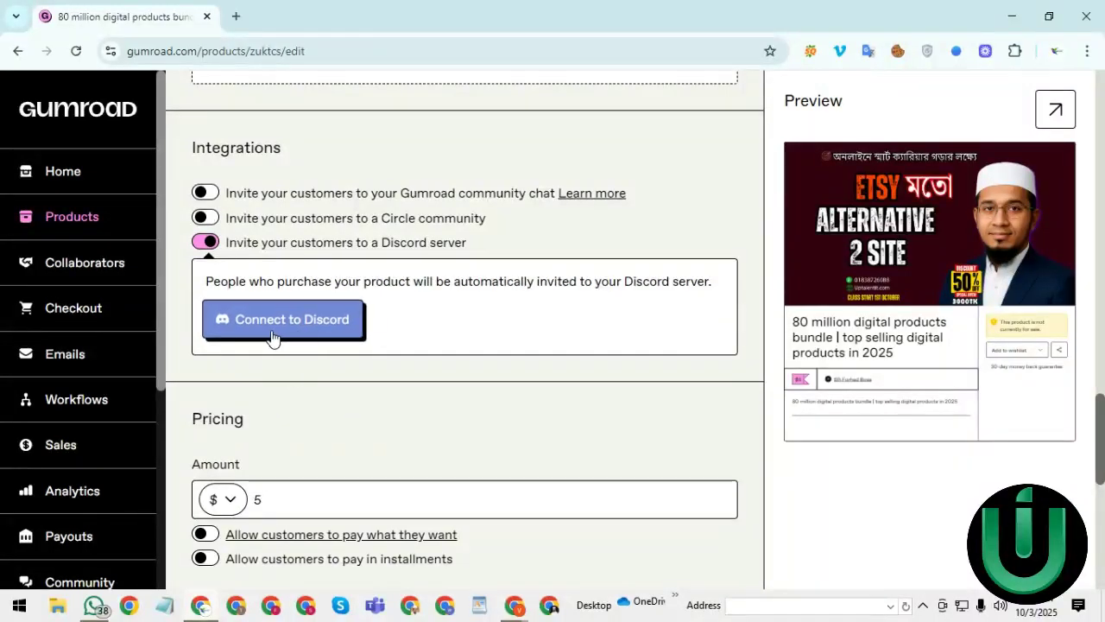
pyautogui.click(215, 245)
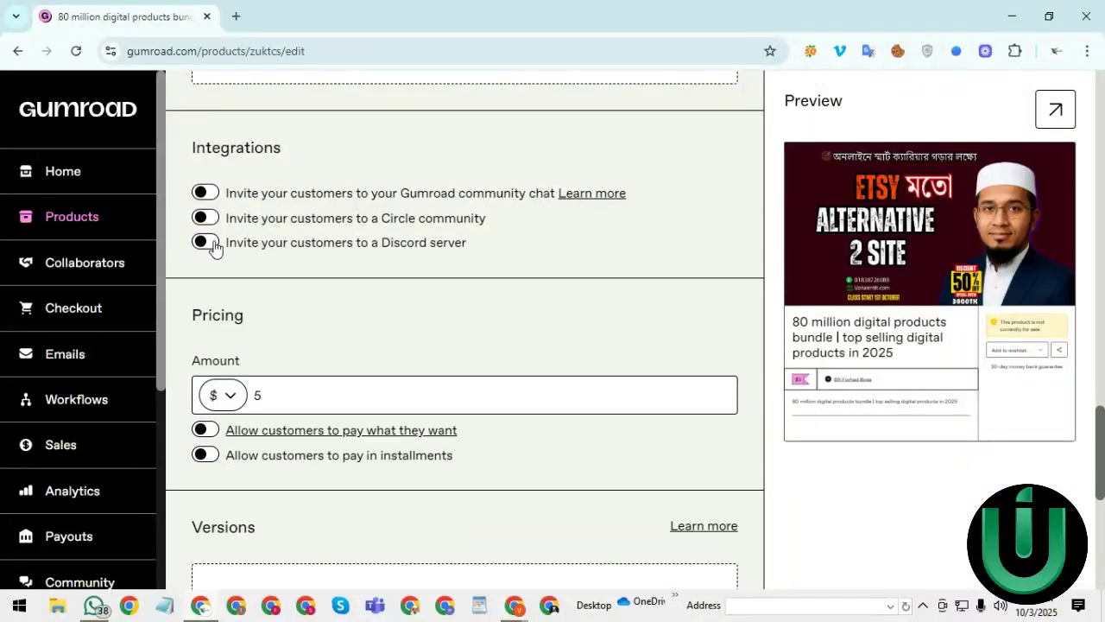
pyautogui.click(199, 195)
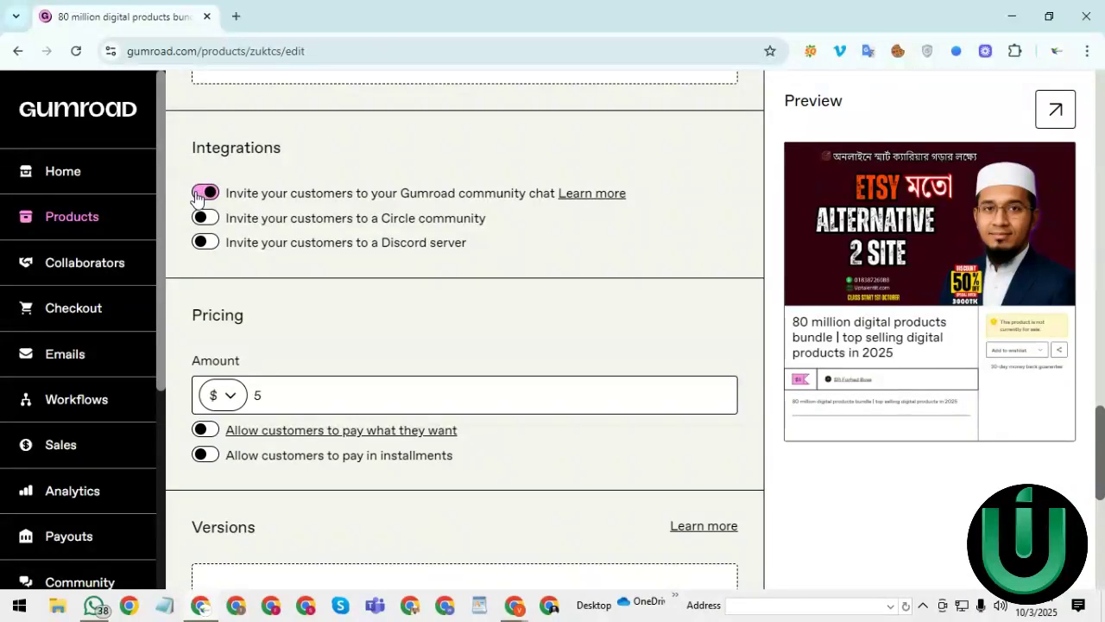
pyautogui.moveTo(1102, 432); pyautogui.dragTo(1100, 459)
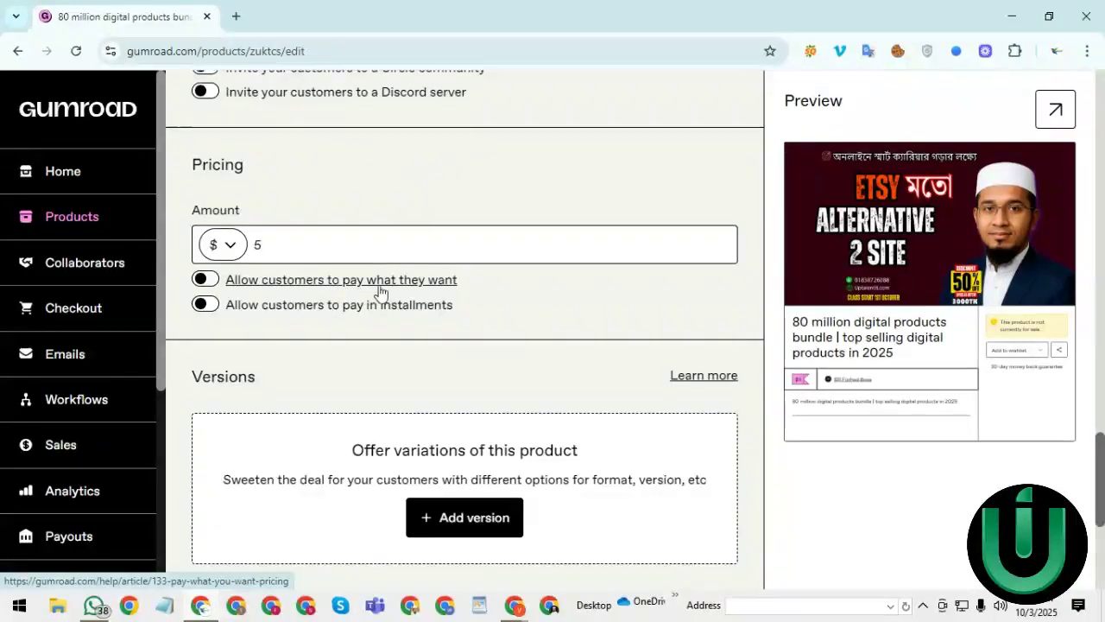
# - Turn on pay-what-you-want pricing with a $5 minimum and a $5 suggested amount
pyautogui.click(213, 280)
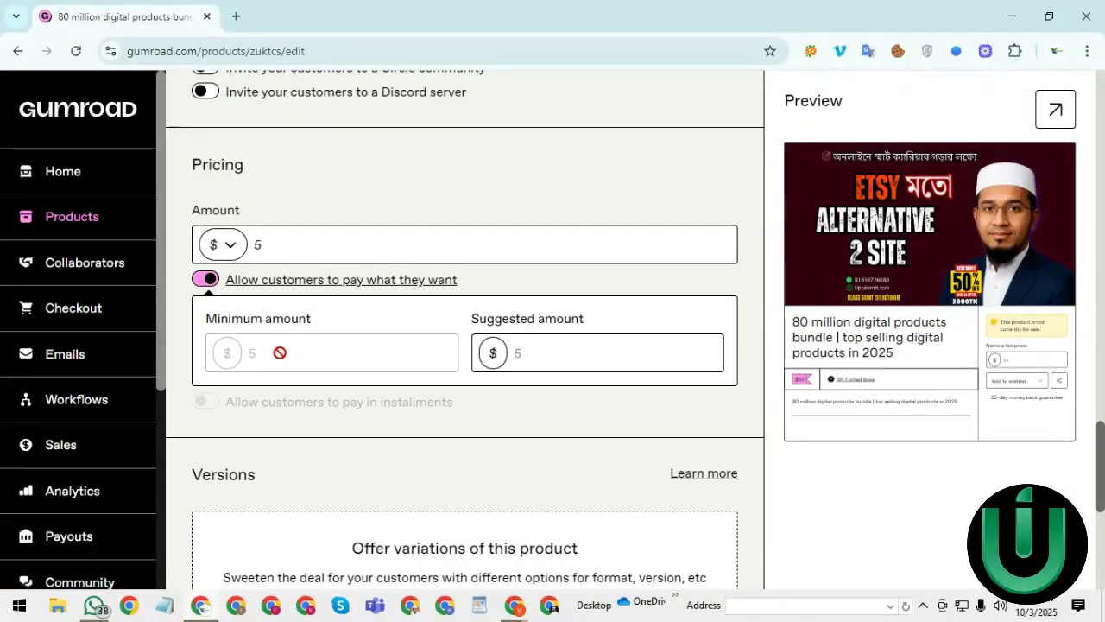
pyautogui.click(548, 357)
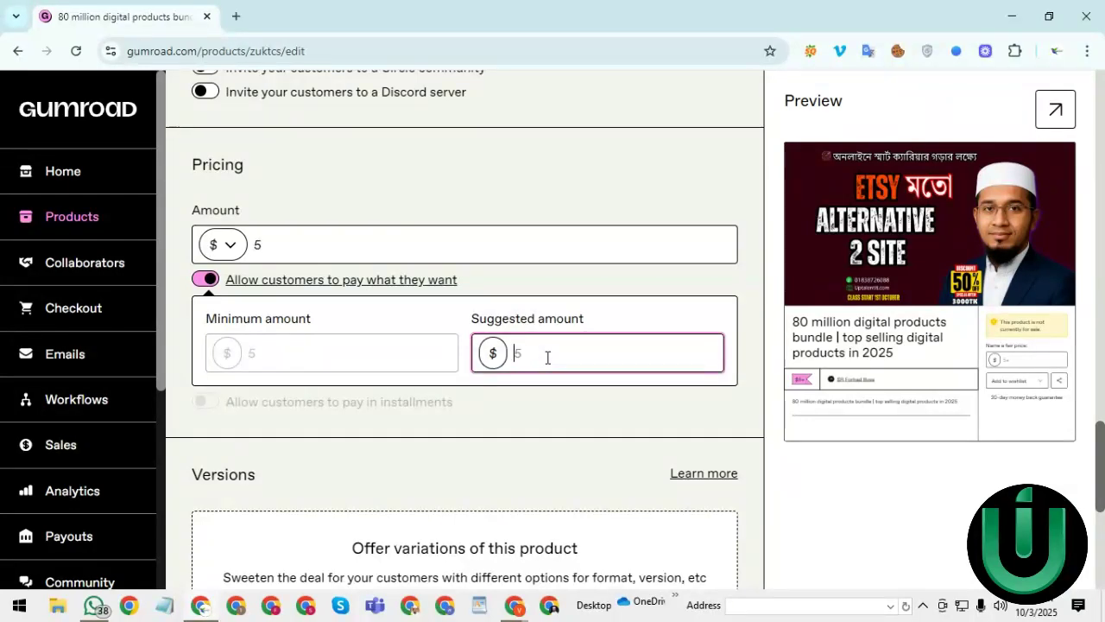
pyautogui.moveTo(1101, 446); pyautogui.dragTo(1095, 496)
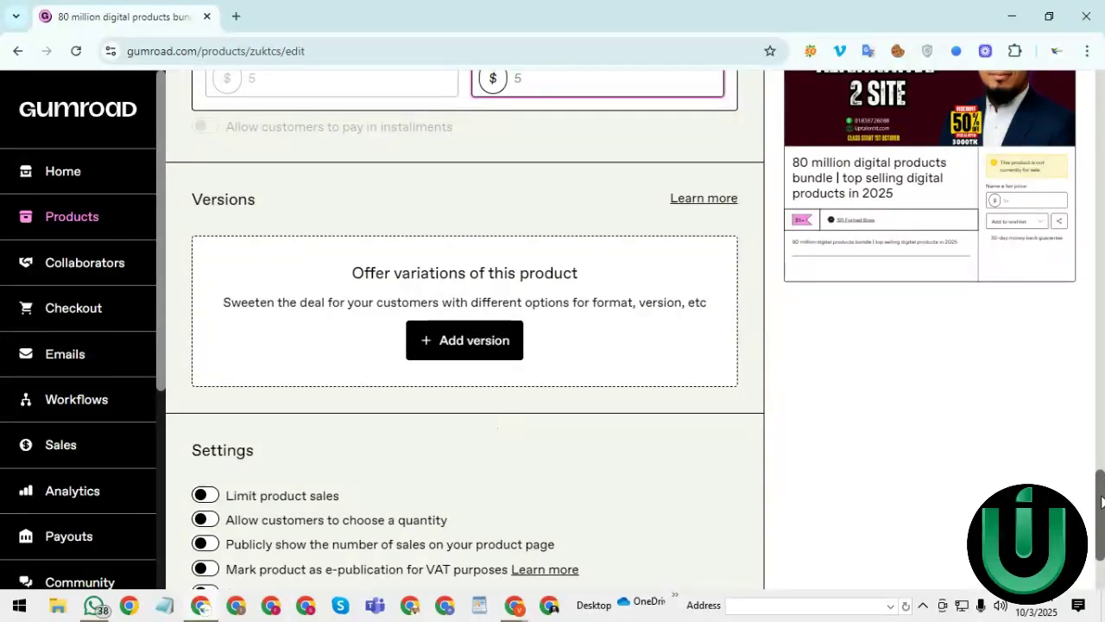
# - Look over the Settings toggles and custom domain field, leaving all options off, then return to the top
pyautogui.moveTo(1102, 501); pyautogui.dragTo(1102, 530)
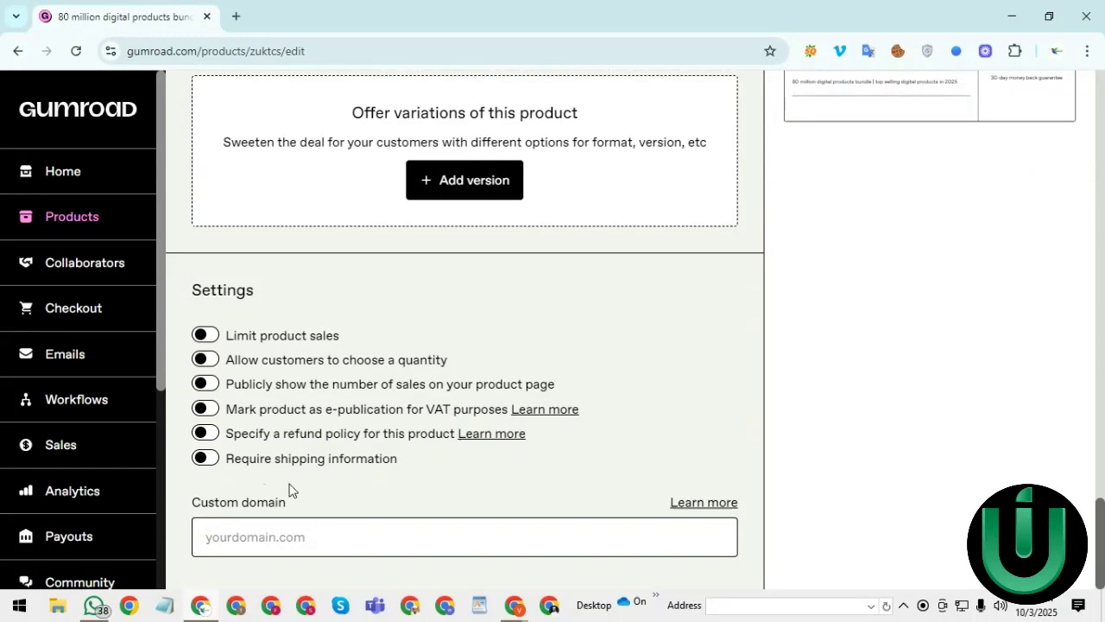
pyautogui.click(244, 537)
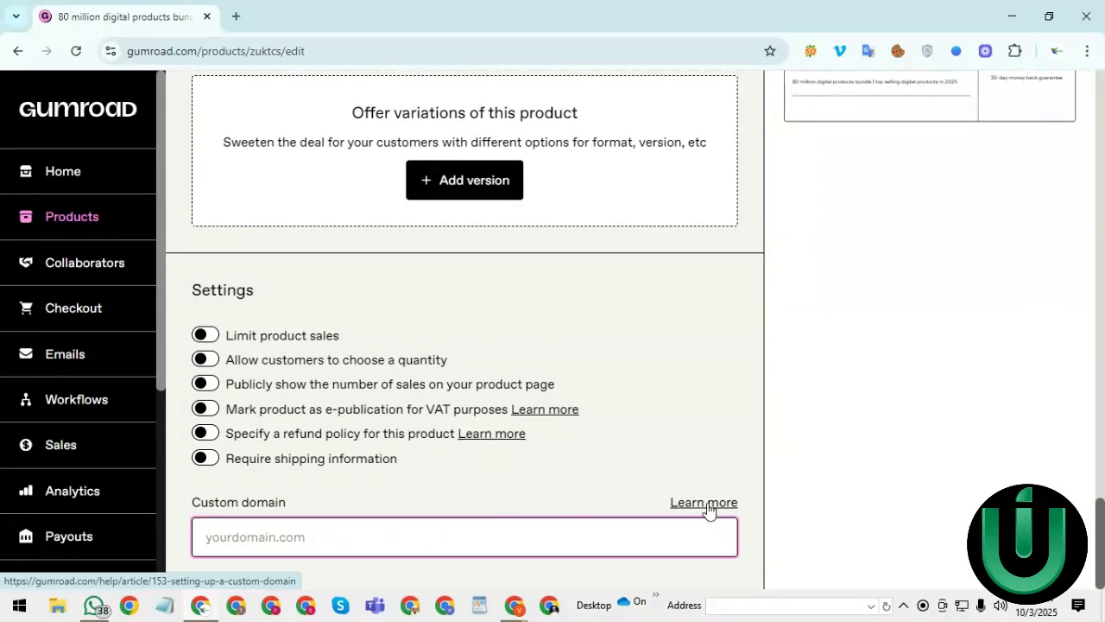
pyautogui.moveTo(1101, 544); pyautogui.dragTo(1101, 116)
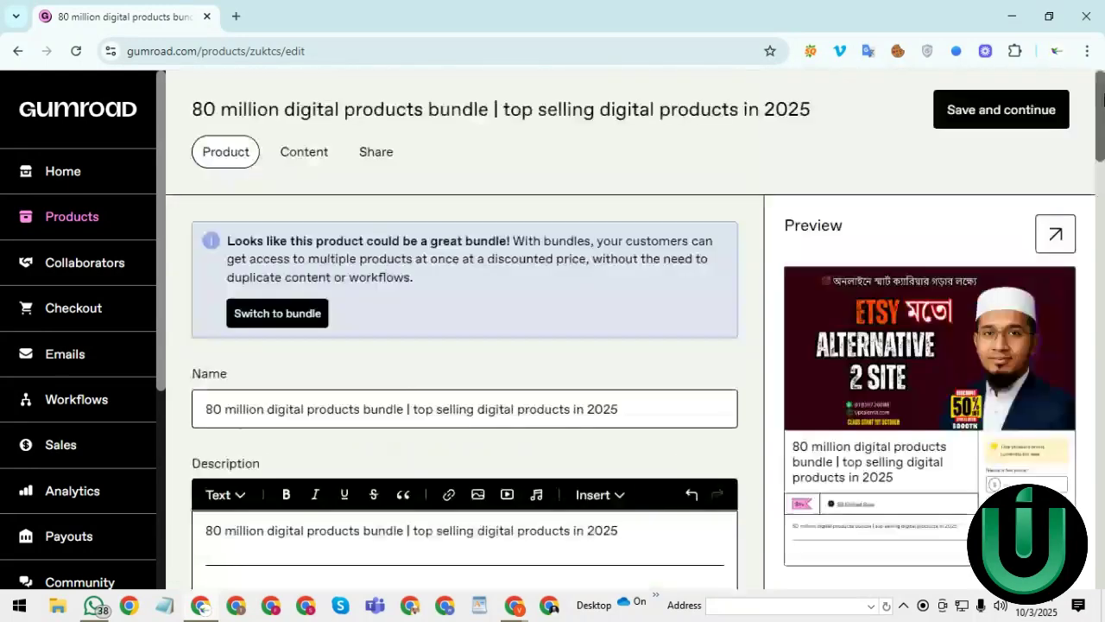
# - Go to the product's Content editor and dismiss the Insert button dialog without adding a button
pyautogui.click(319, 160)
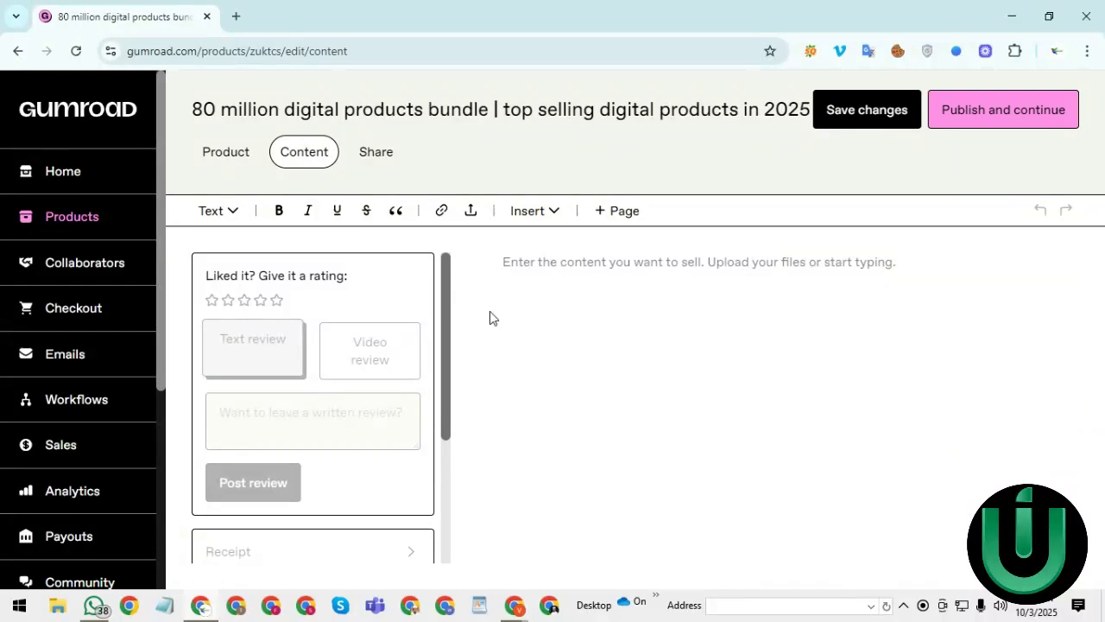
pyautogui.moveTo(442, 323); pyautogui.dragTo(439, 270)
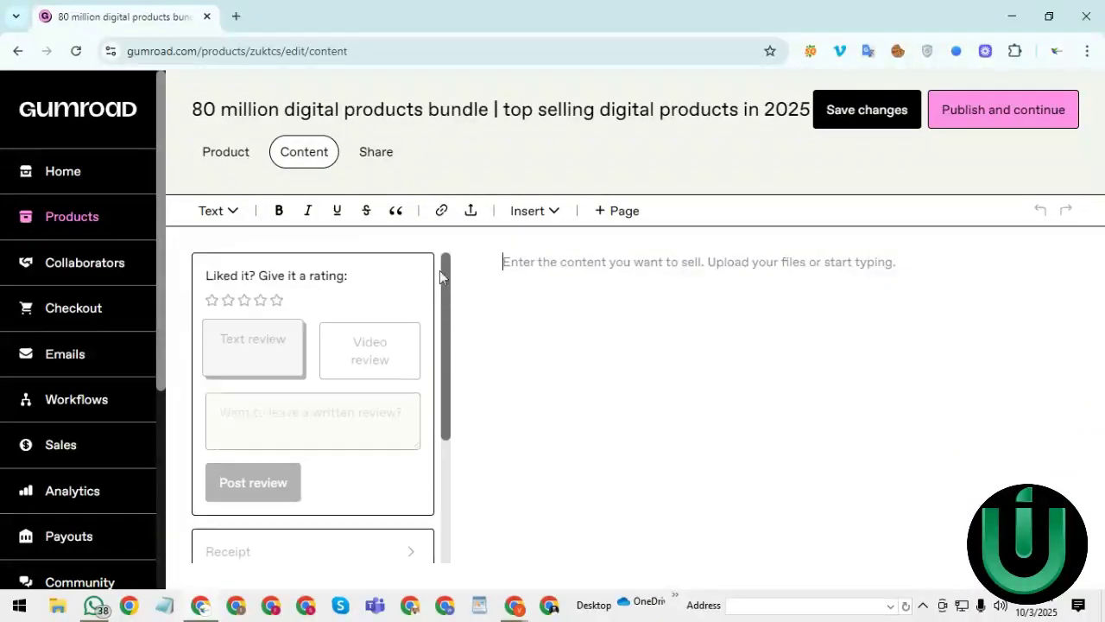
pyautogui.click(553, 212)
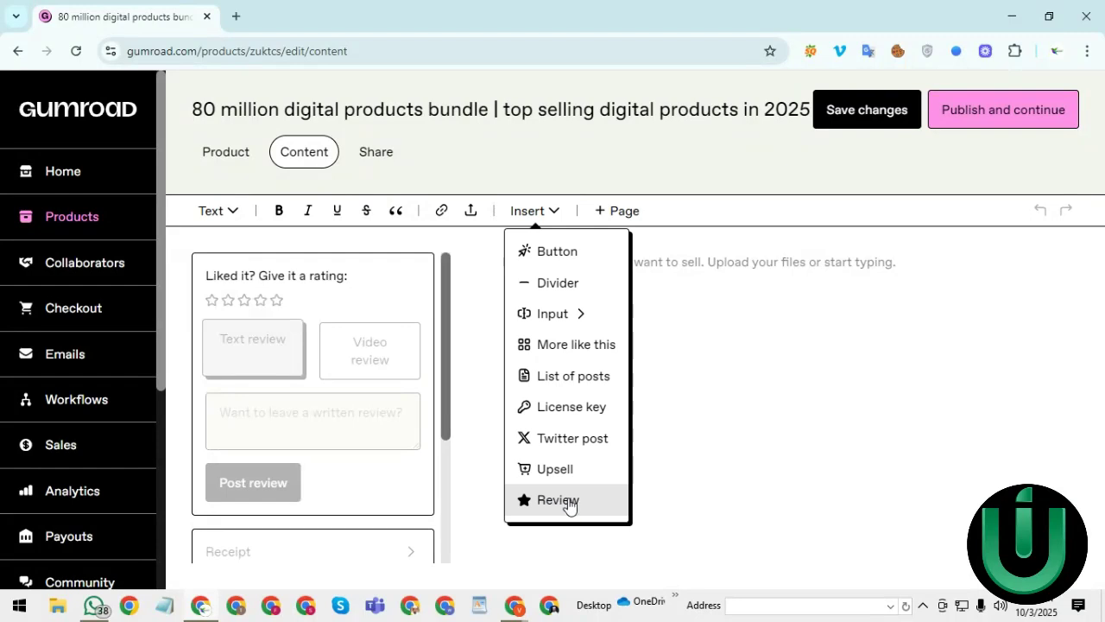
pyautogui.click(568, 268)
pyautogui.click(649, 254)
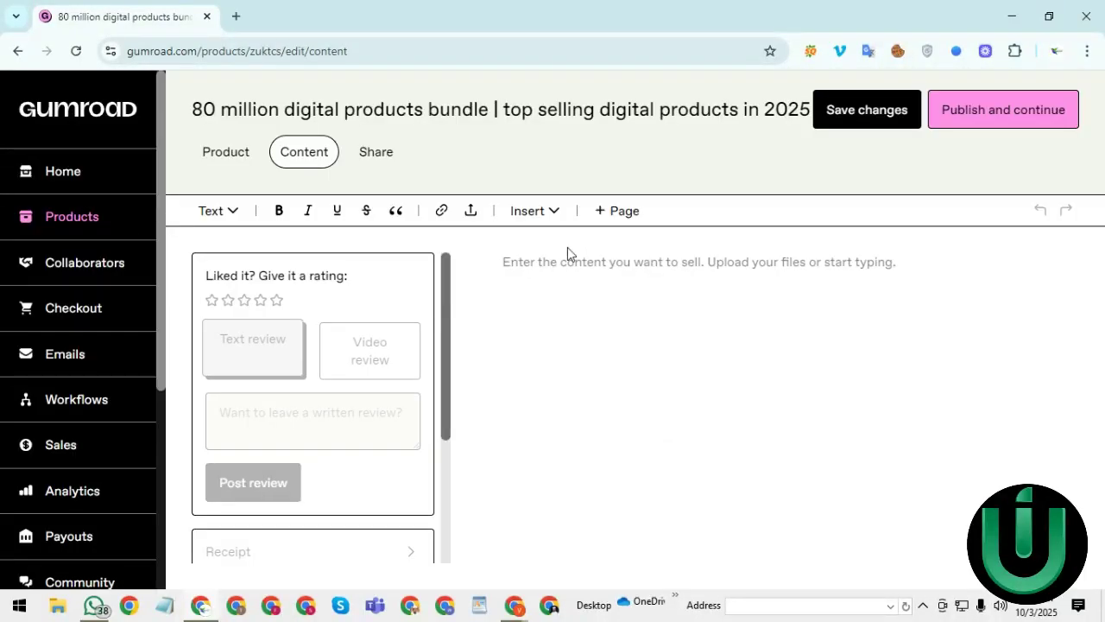
# - Upload '80 million digital products bundle.pdf' from the computer as the product content
pyautogui.click(470, 212)
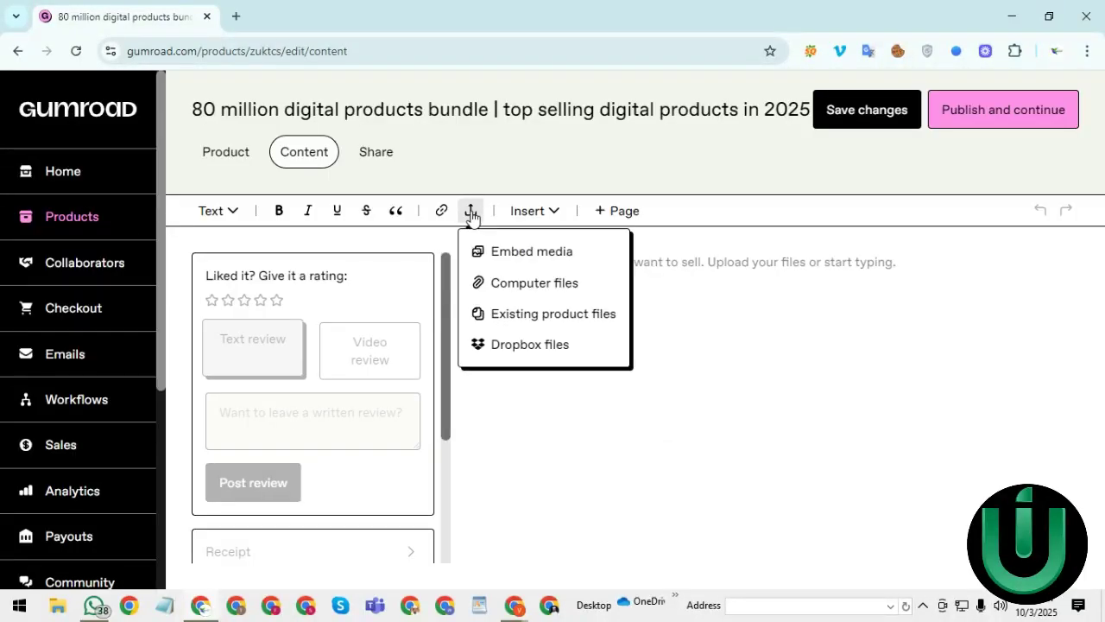
pyautogui.click(527, 283)
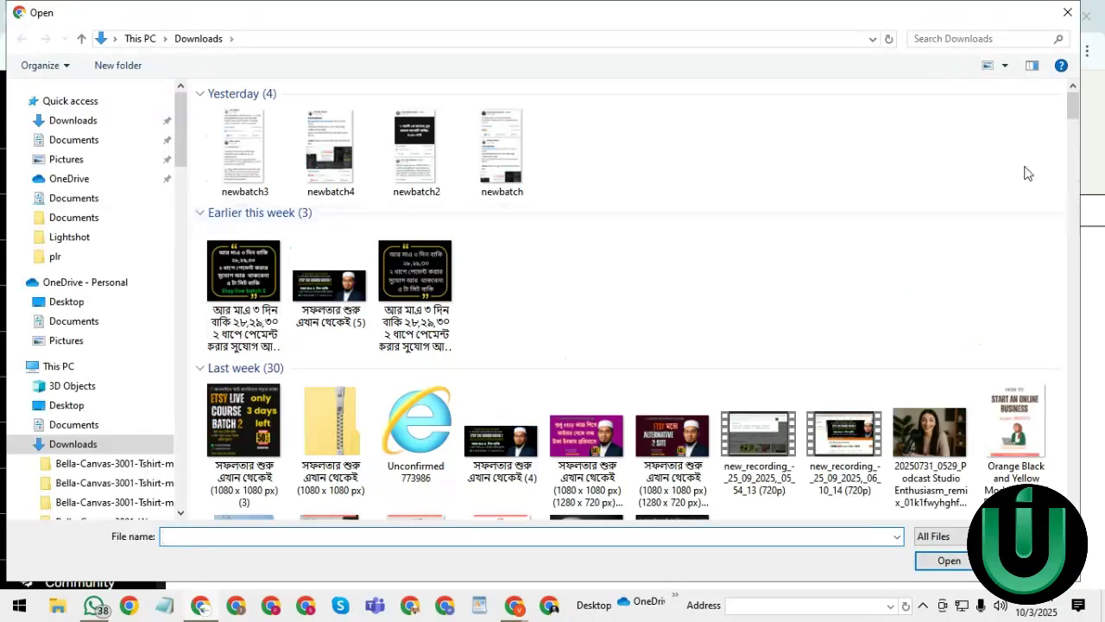
pyautogui.moveTo(1073, 105); pyautogui.dragTo(1072, 150)
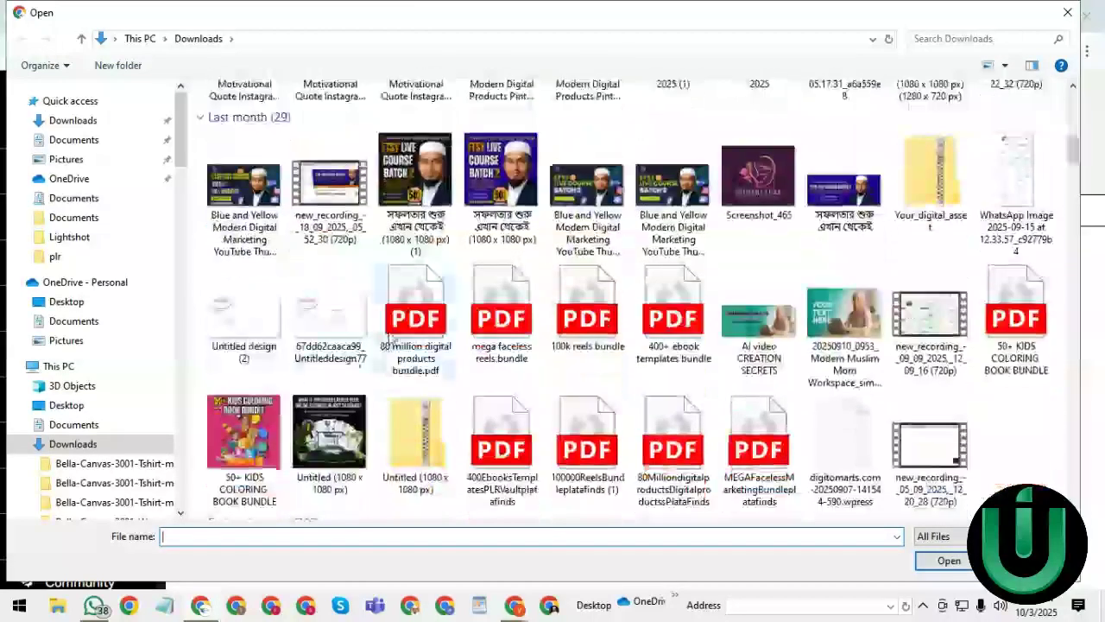
pyautogui.click(420, 333)
pyautogui.click(948, 561)
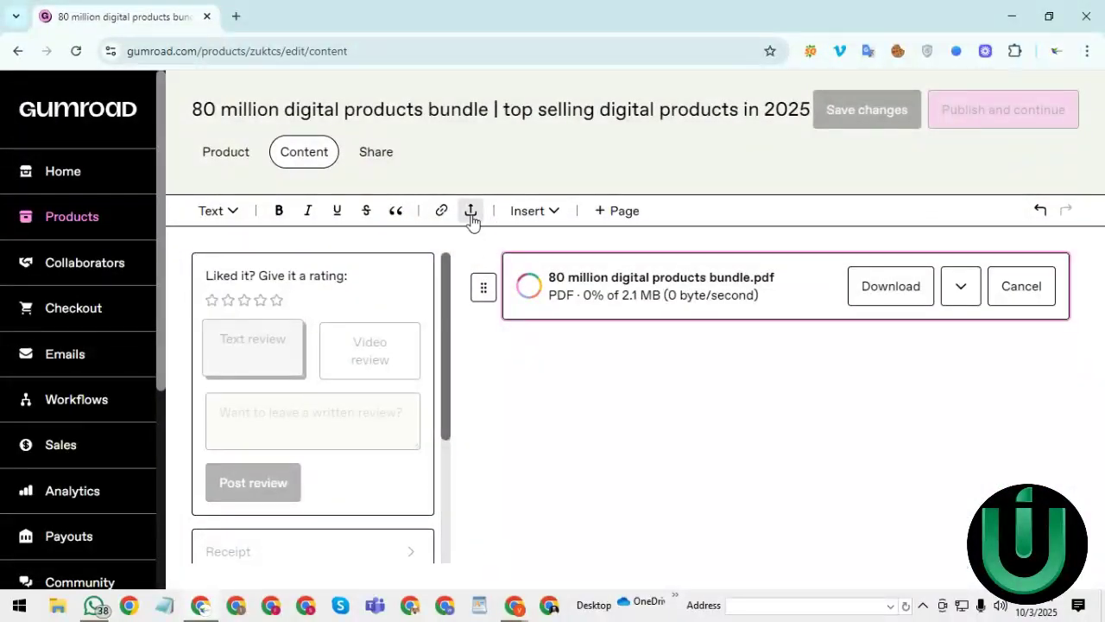
# - Close the Insert button dialog without adding a button while the 2.1 MB PDF finishes uploading
pyautogui.click(551, 215)
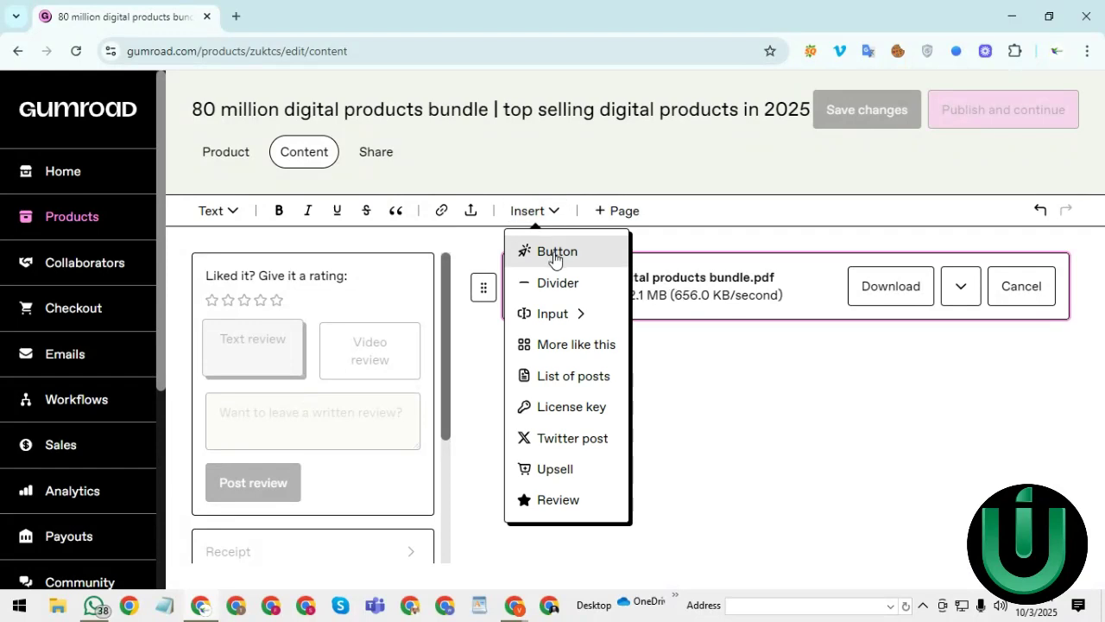
pyautogui.click(554, 255)
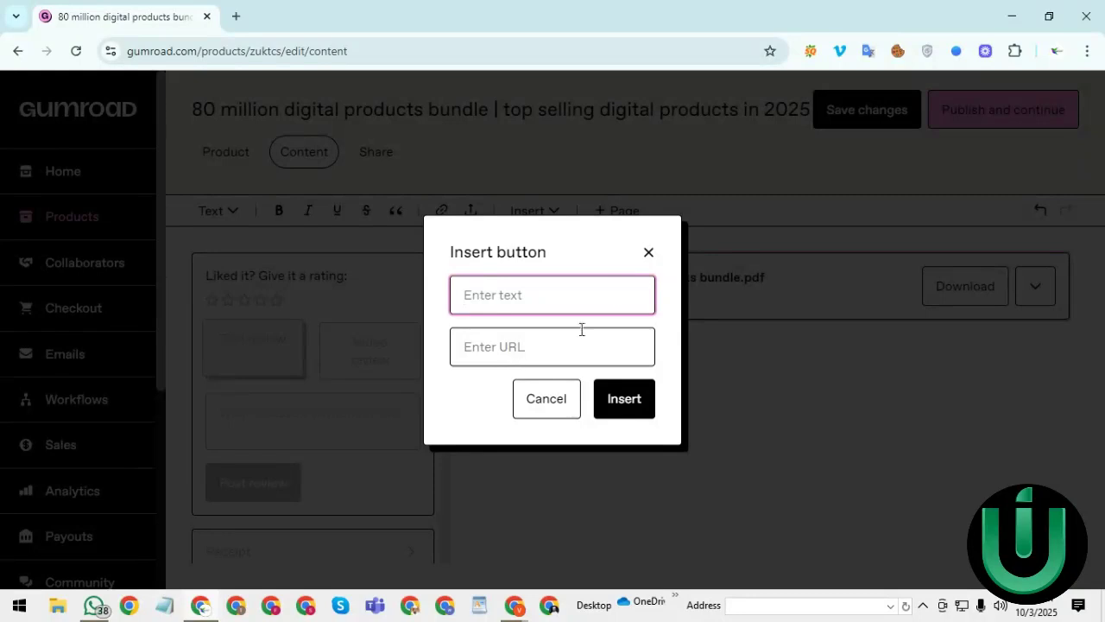
pyautogui.click(648, 252)
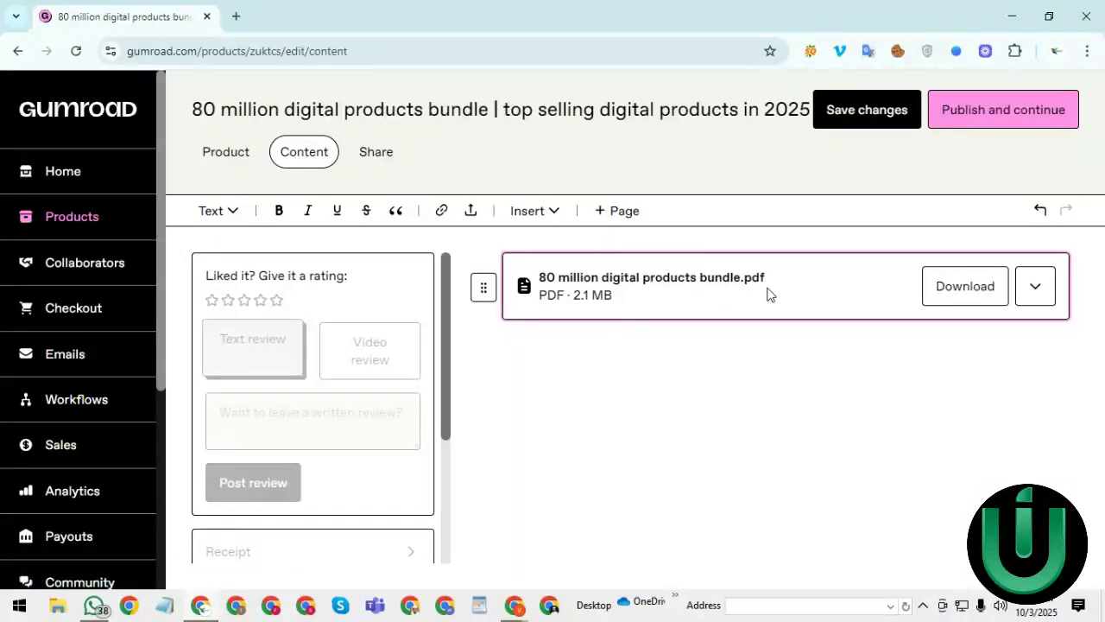
# - Publish the product and scroll through its Share page
pyautogui.click(369, 162)
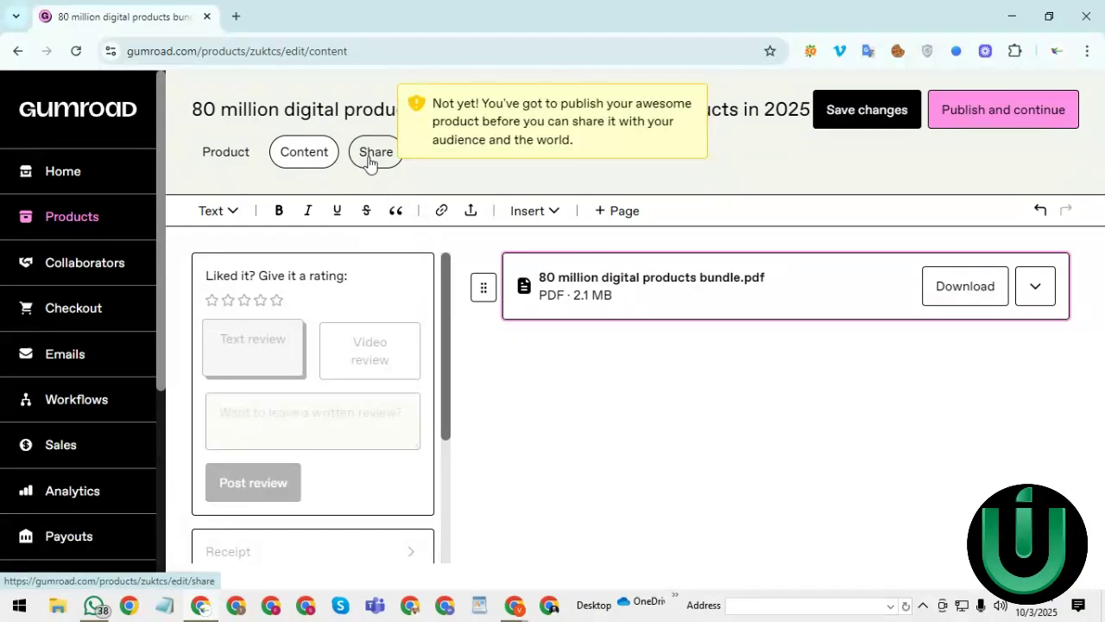
pyautogui.click(973, 110)
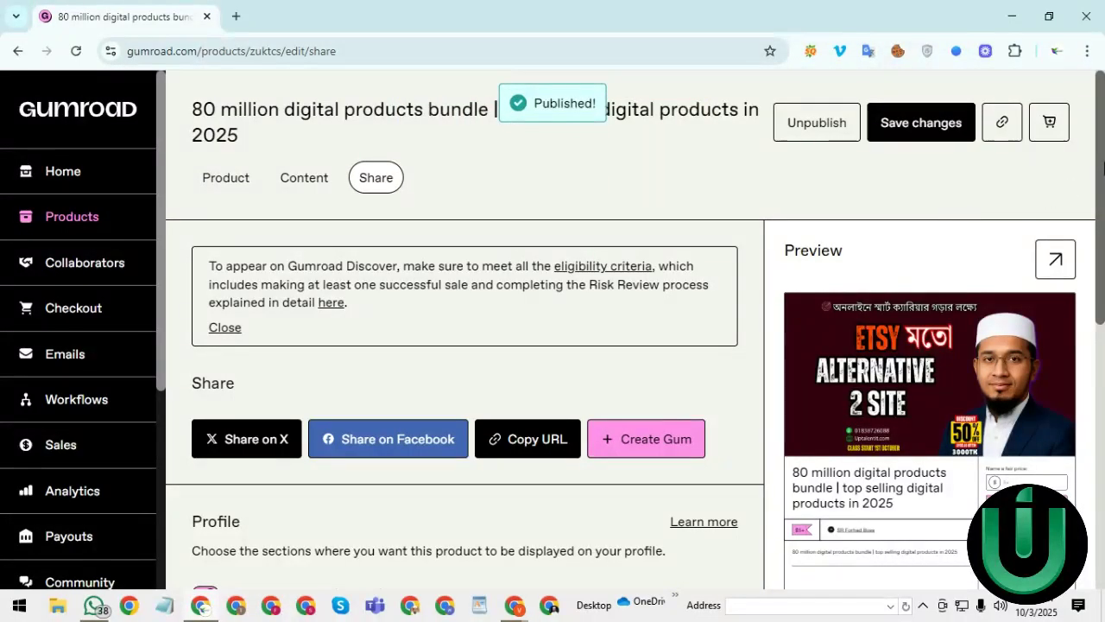
pyautogui.scroll(-4, 1103, 168)
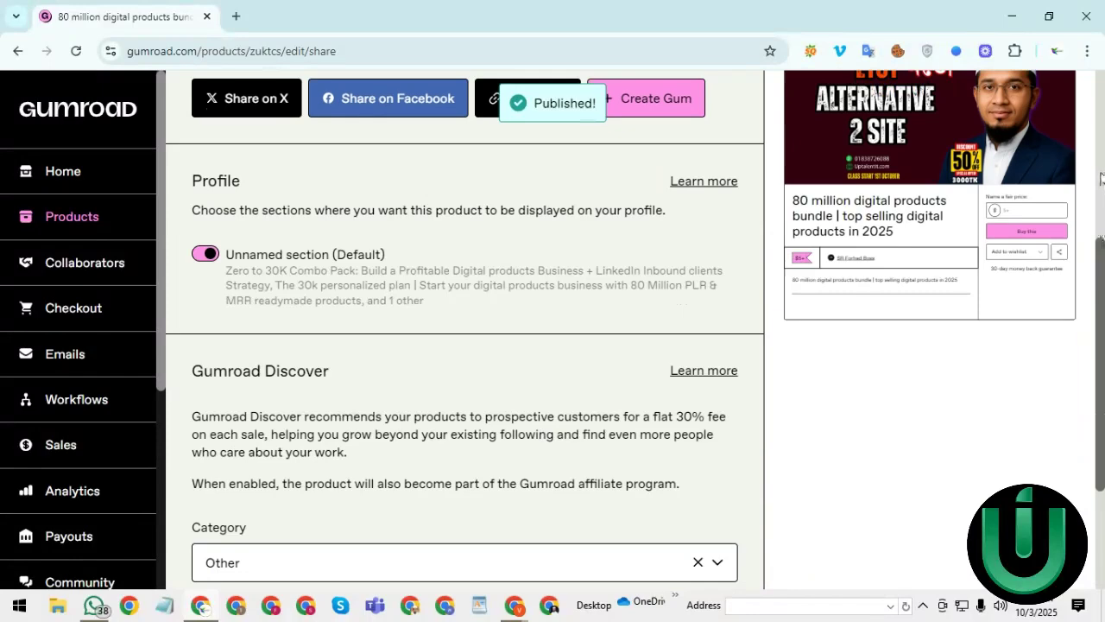
pyautogui.scroll(4, 1100, 285)
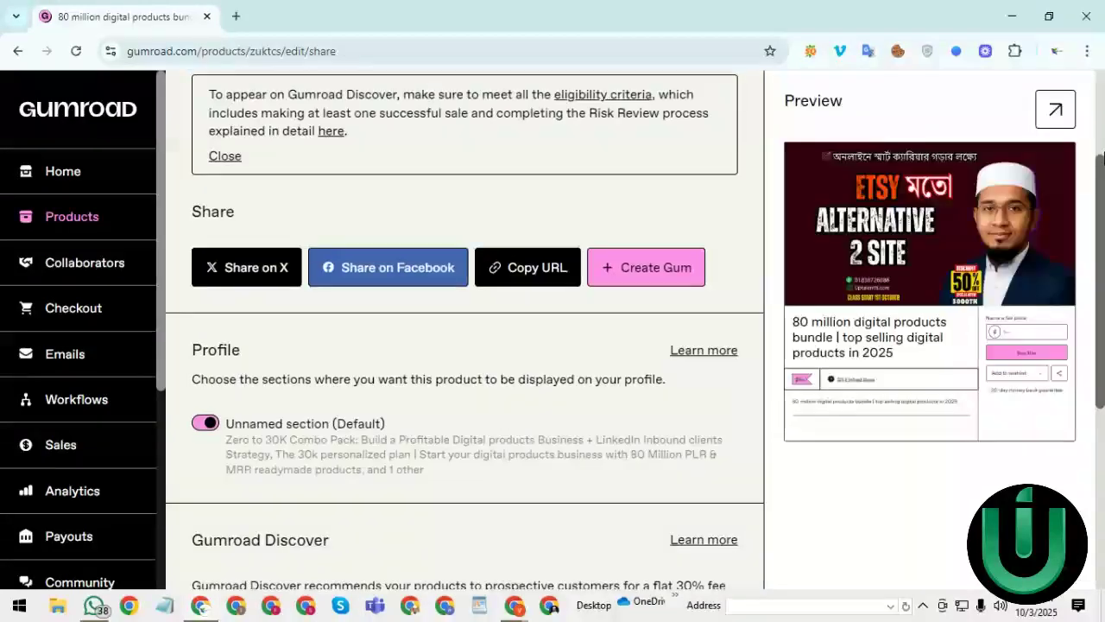
pyautogui.scroll(-3, 1092, 129)
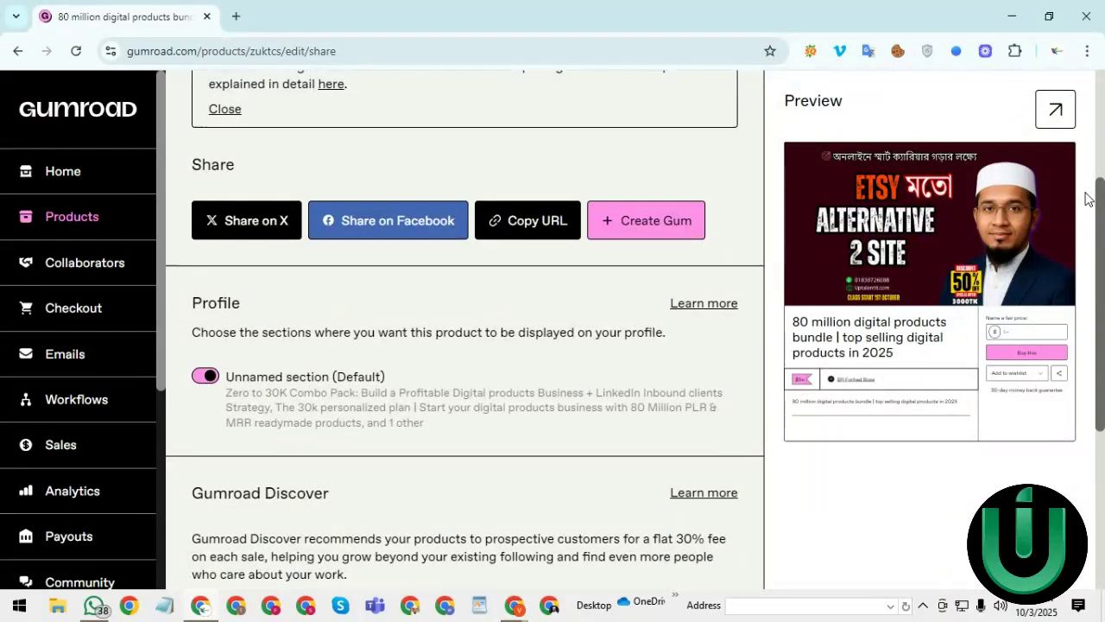
pyautogui.scroll(-1, 1085, 202)
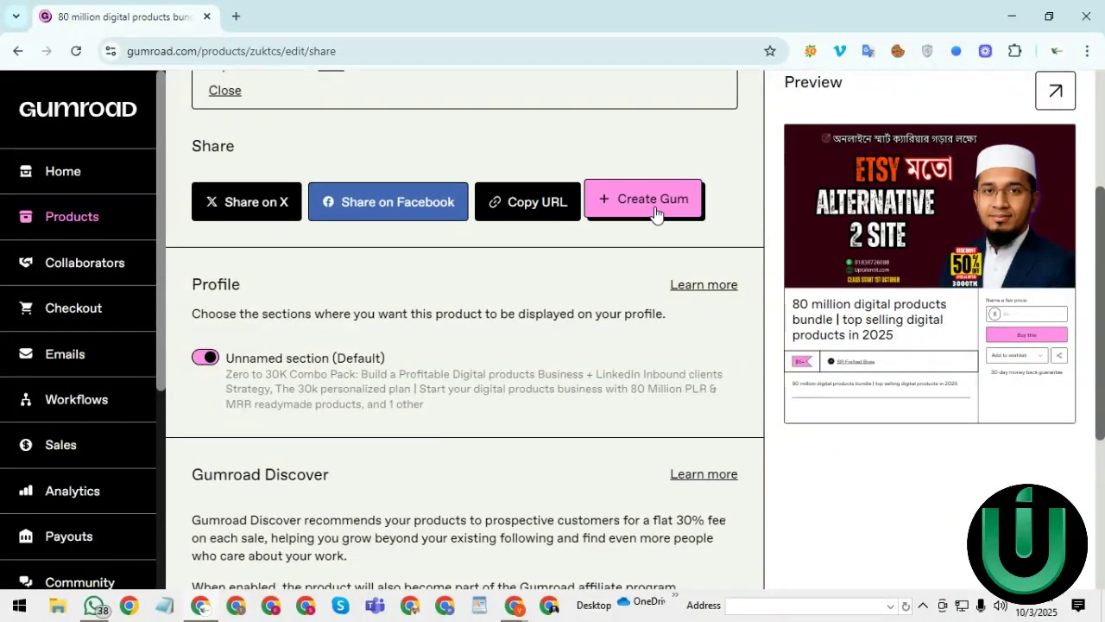
# - Paste the copied product link into the empty Notepad note
pyautogui.click(162, 608)
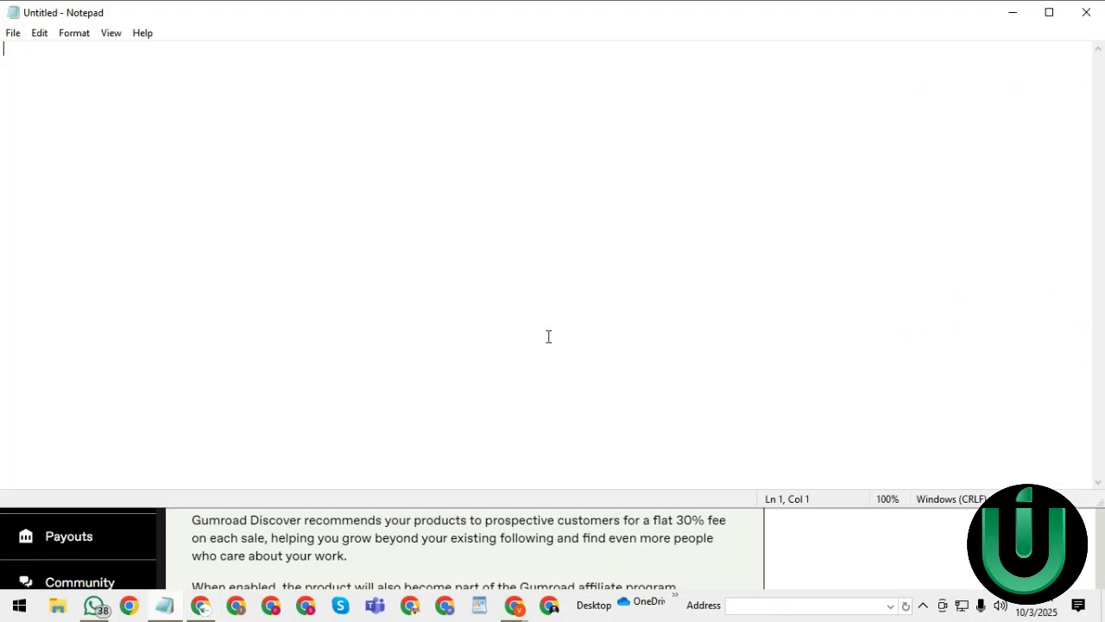
pyautogui.rightClick(576, 293)
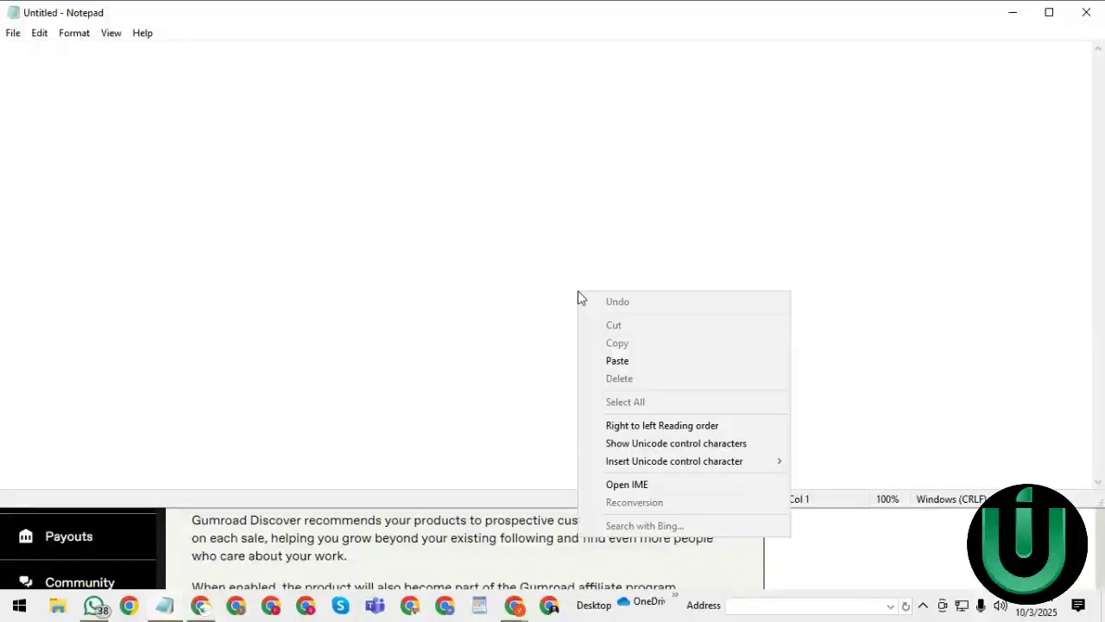
pyautogui.click(615, 361)
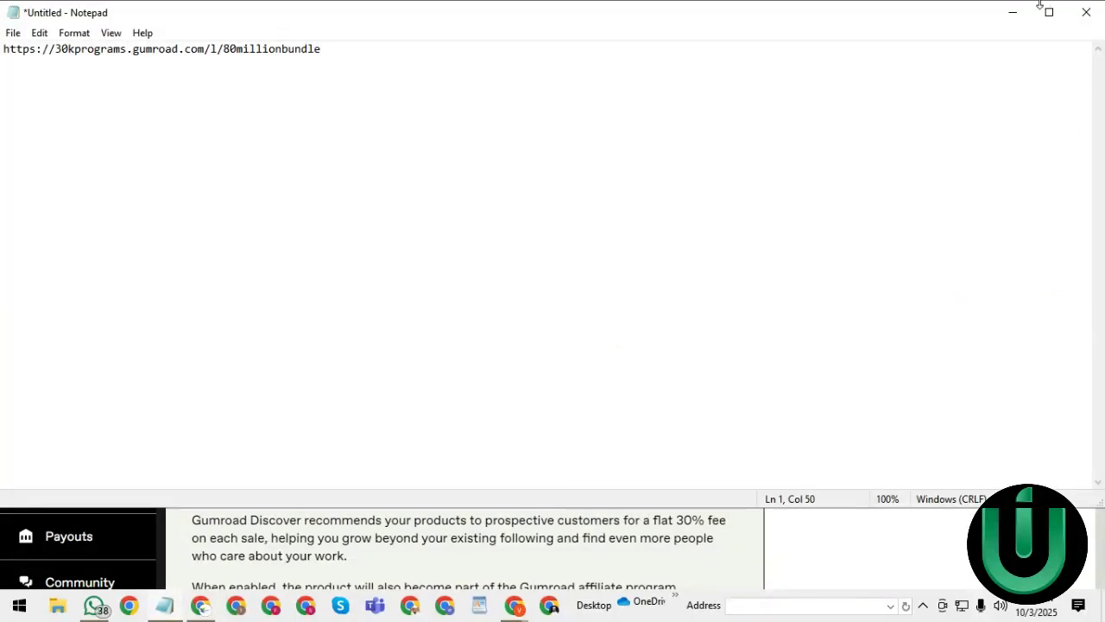
# - Minimize Notepad, glance at the Vimeo recording window, and hide it again
pyautogui.click(1013, 12)
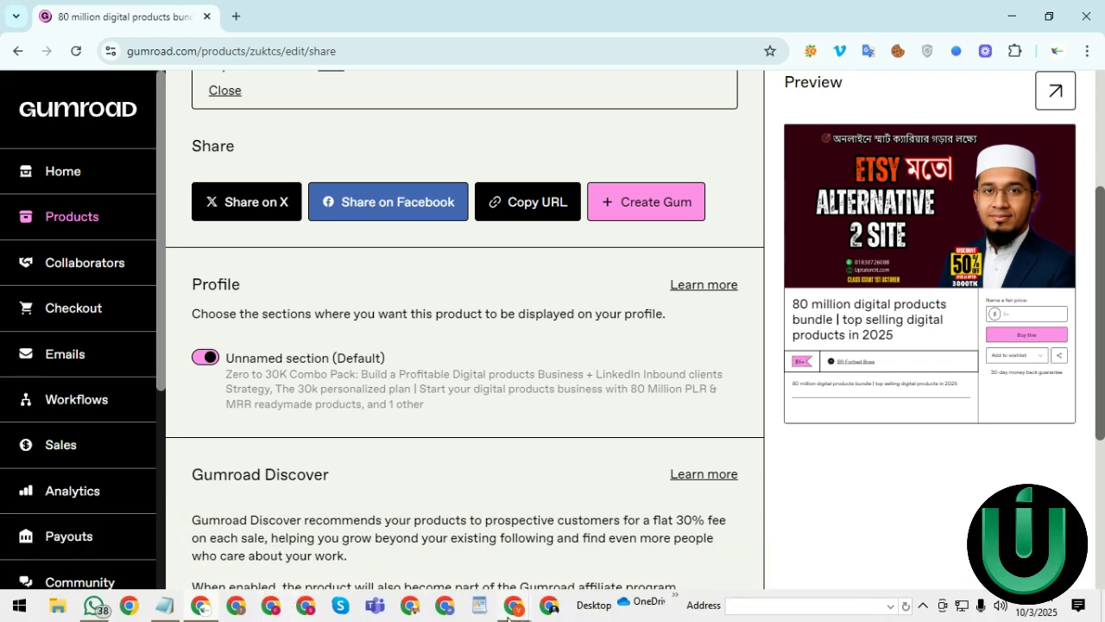
pyautogui.moveTo(488, 606)
pyautogui.click(425, 573)
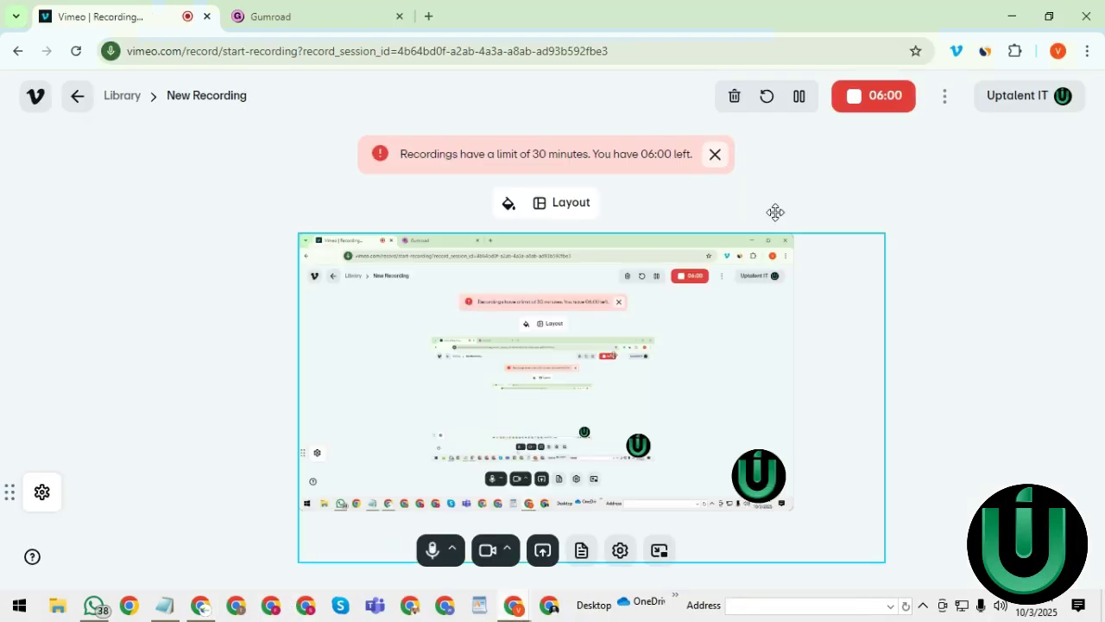
pyautogui.click(1012, 17)
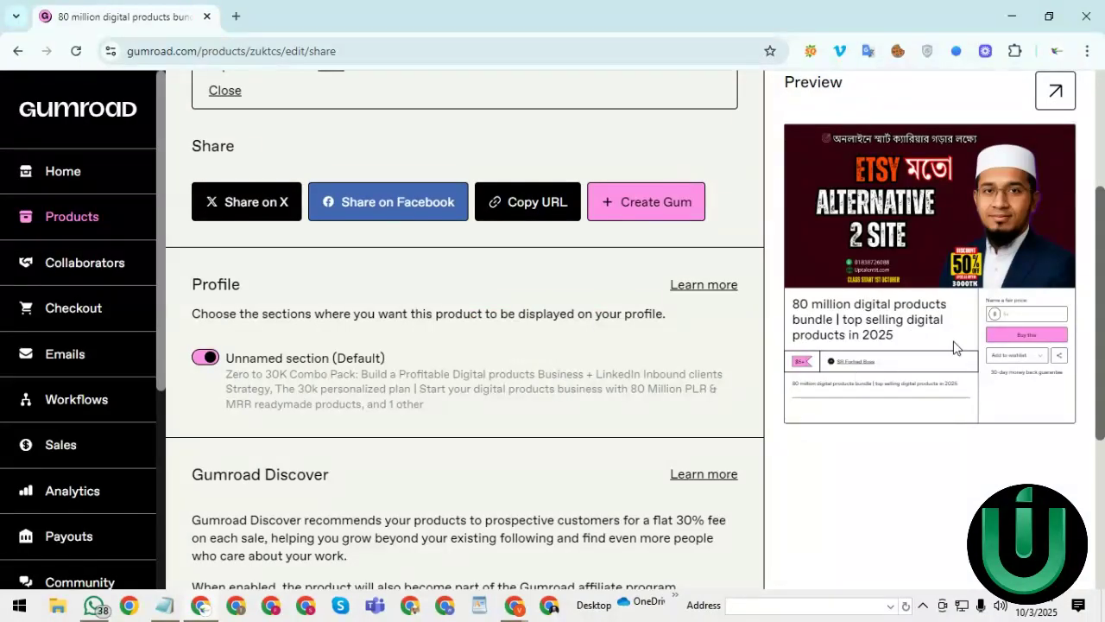
# - Set the Discover category to Drawing & Painting > Digital Illustration
pyautogui.moveTo(1098, 279); pyautogui.dragTo(1078, 455)
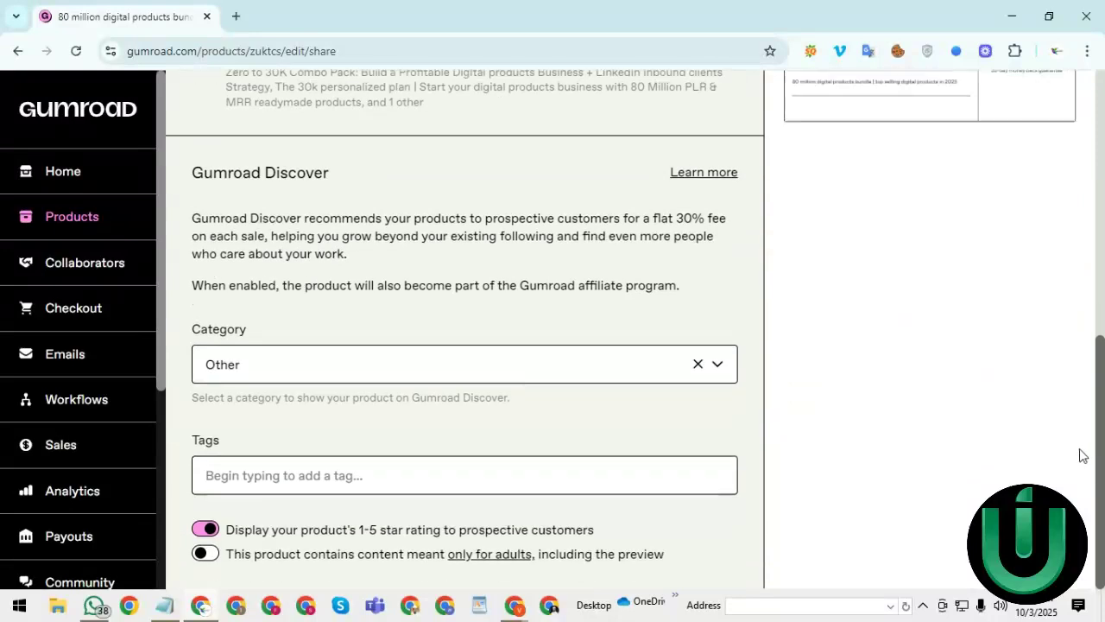
pyautogui.click(313, 380)
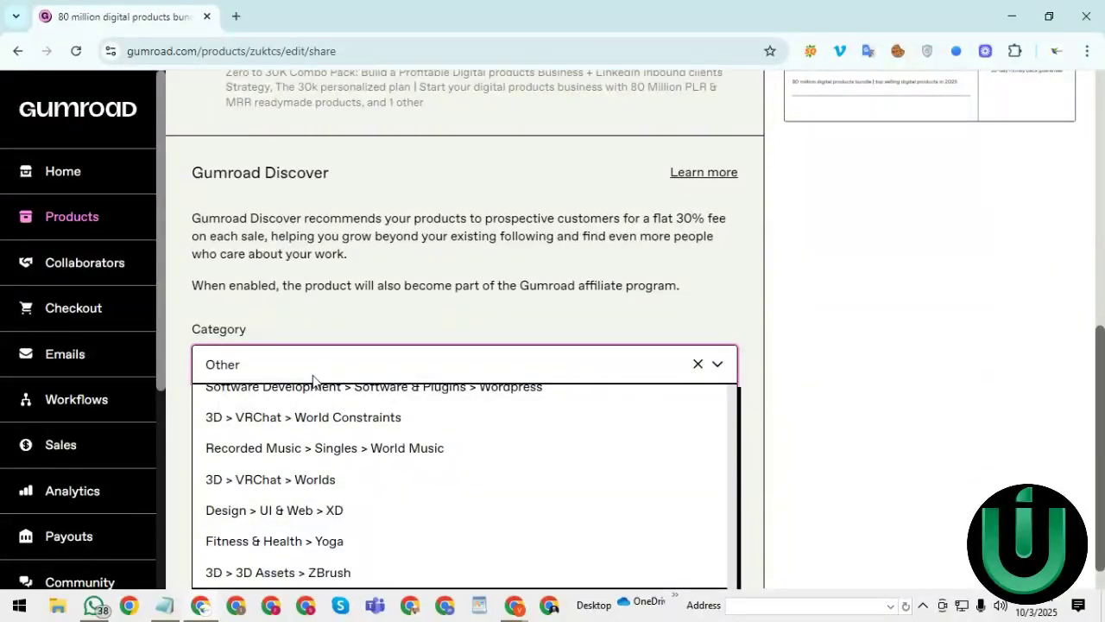
pyautogui.write('digit')
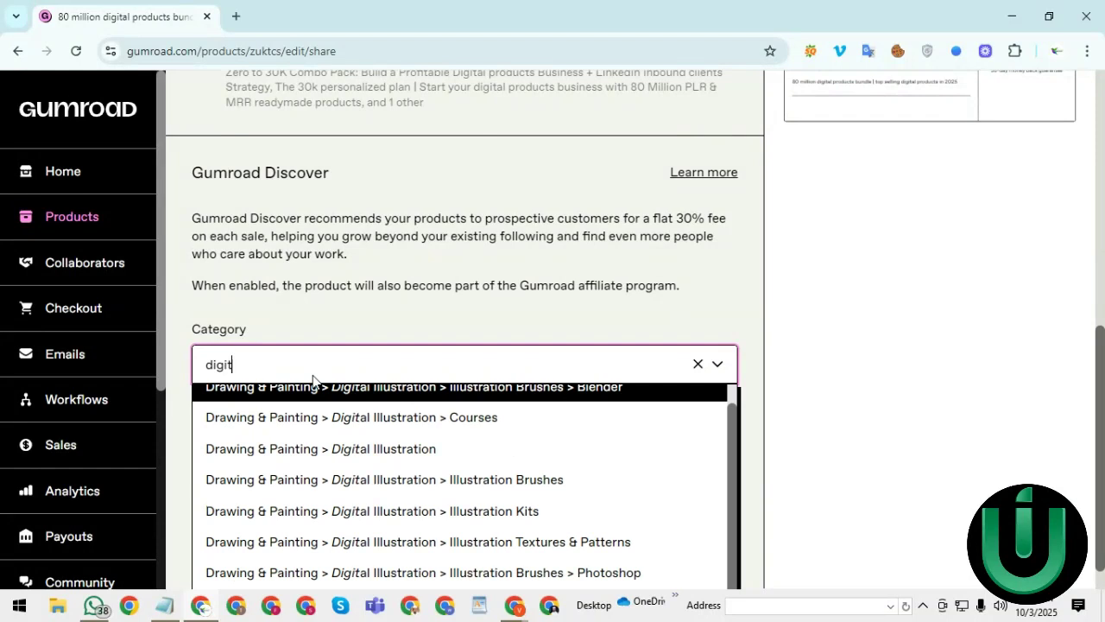
pyautogui.write('al p')
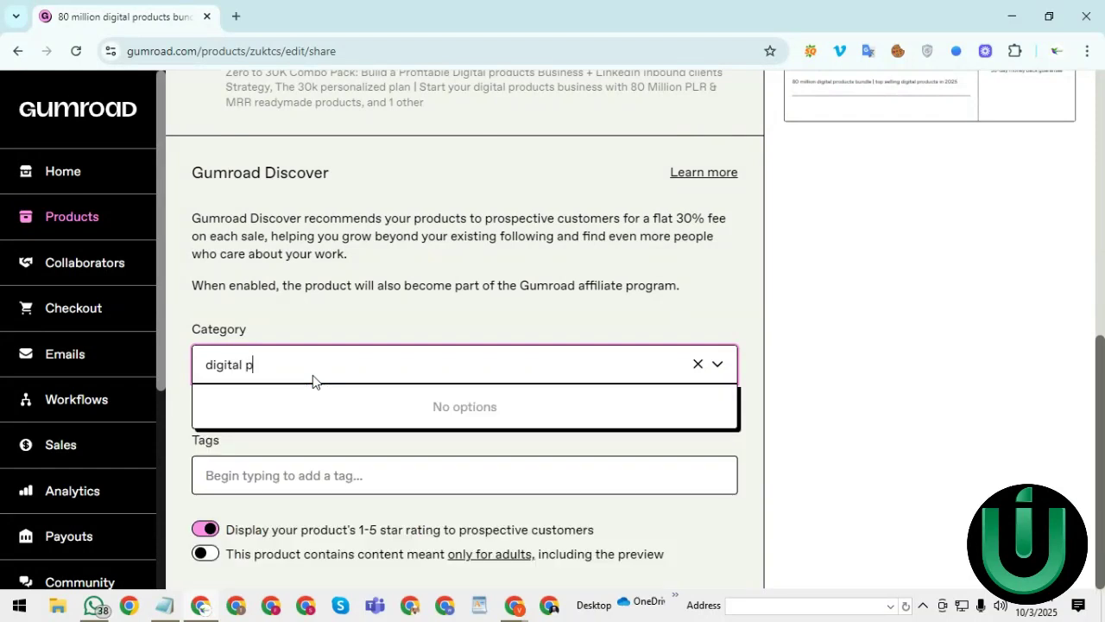
pyautogui.write('ro')
pyautogui.press('BackSpace')
pyautogui.press('BackSpace')
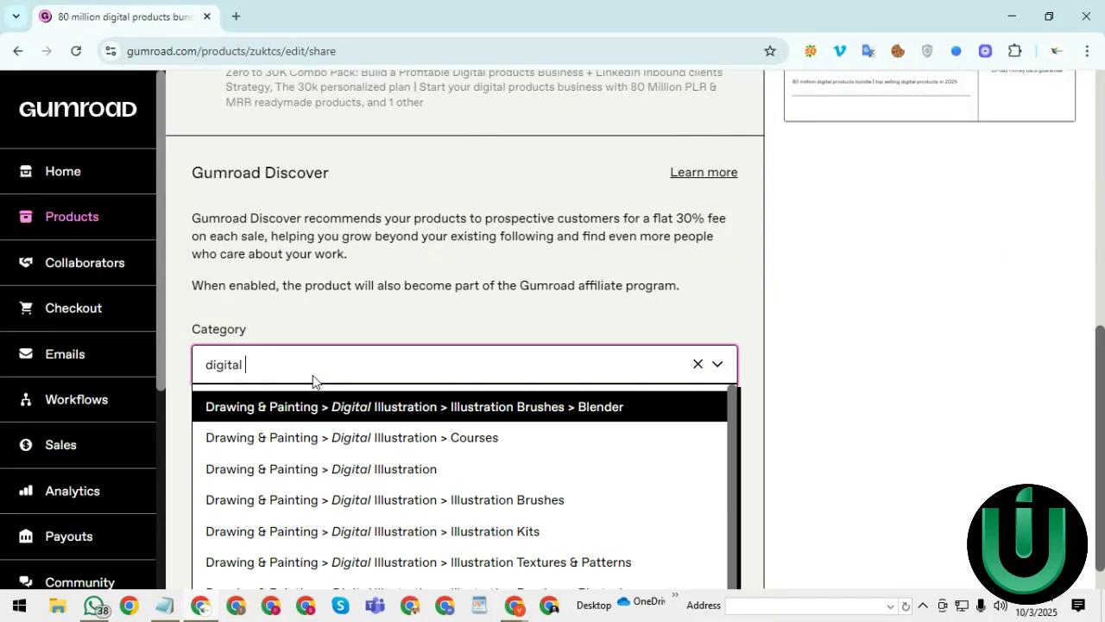
pyautogui.click(332, 483)
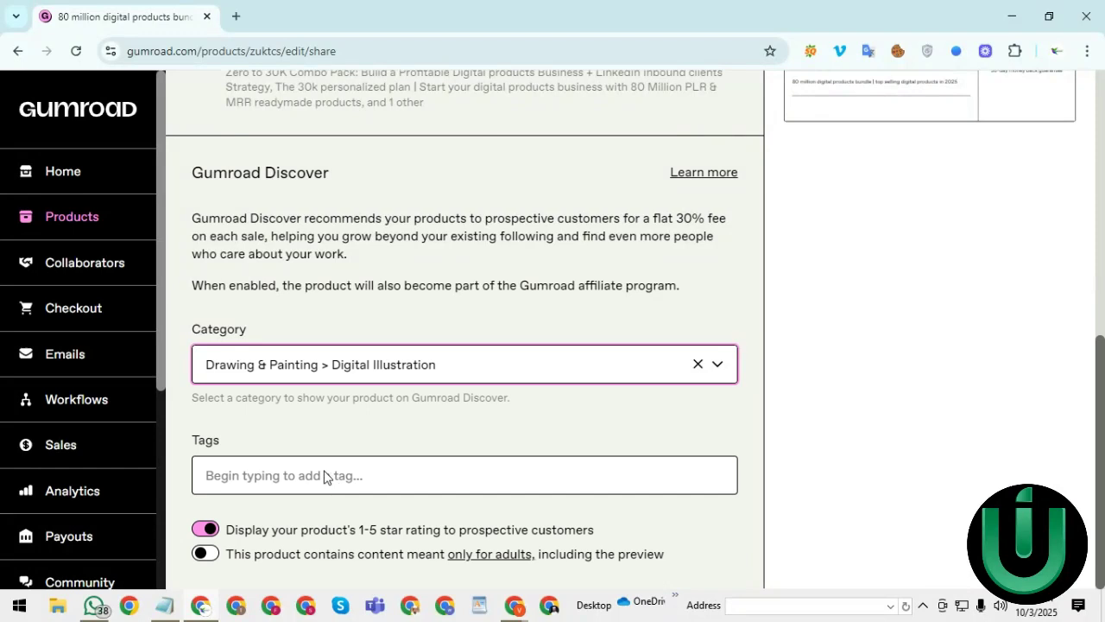
# - Add the tags 'digital download' and 'digital products' to the product
pyautogui.click(324, 477)
pyautogui.write('dig')
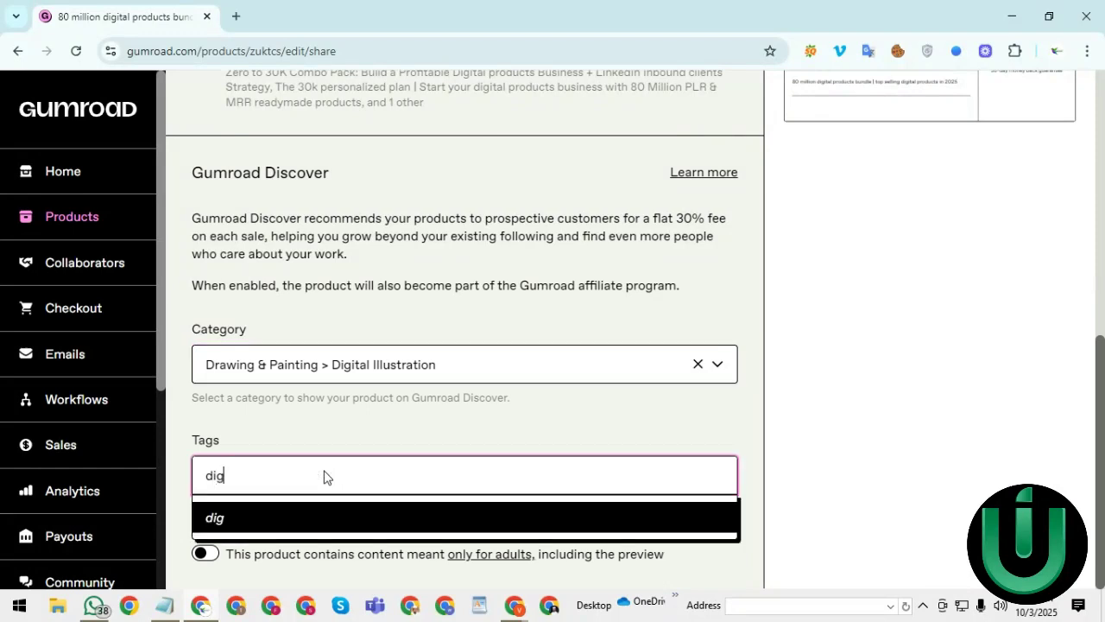
pyautogui.write('ital')
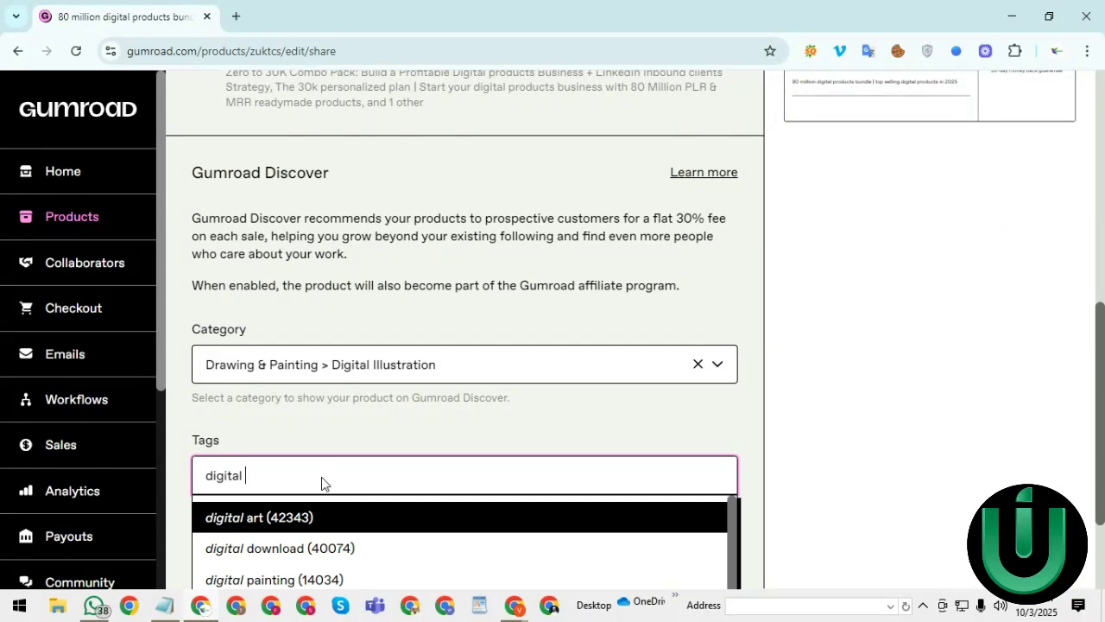
pyautogui.click(304, 549)
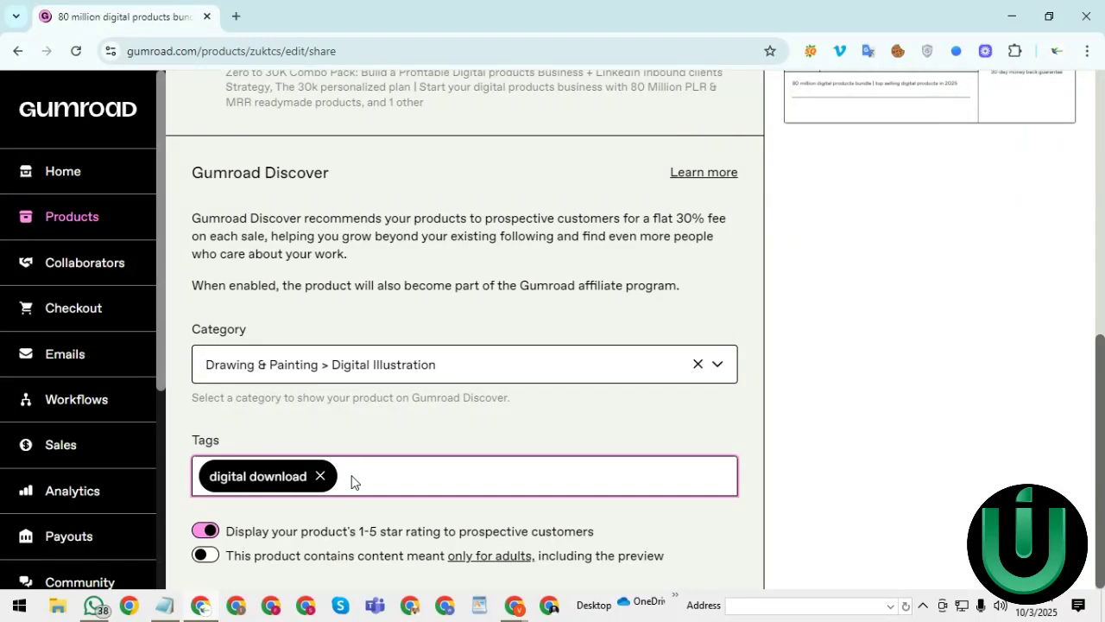
pyautogui.write('digita')
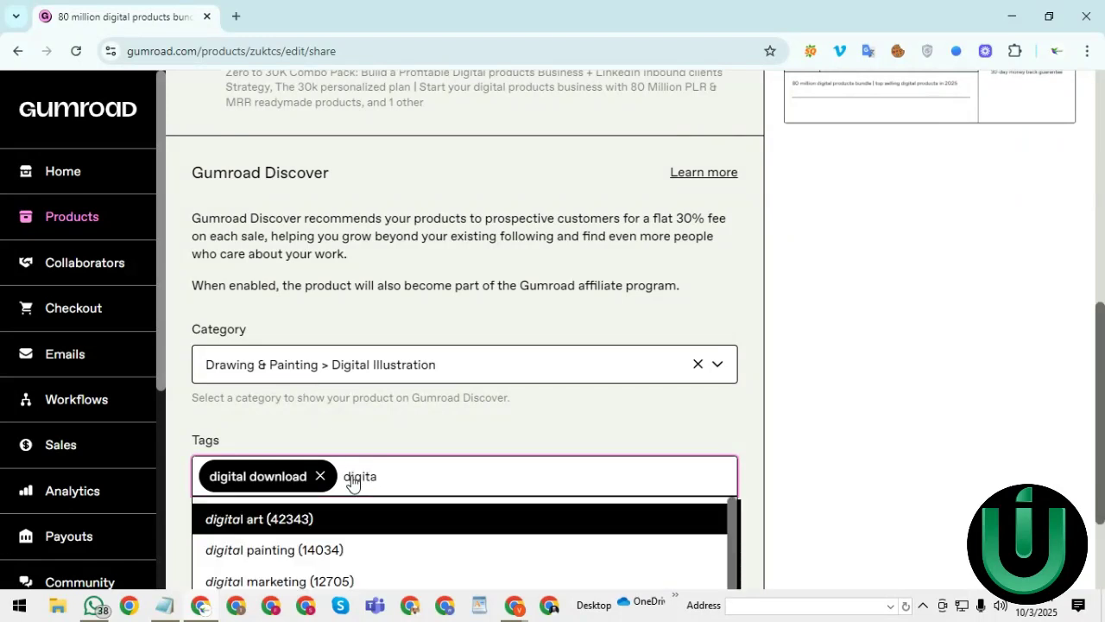
pyautogui.write('l prod')
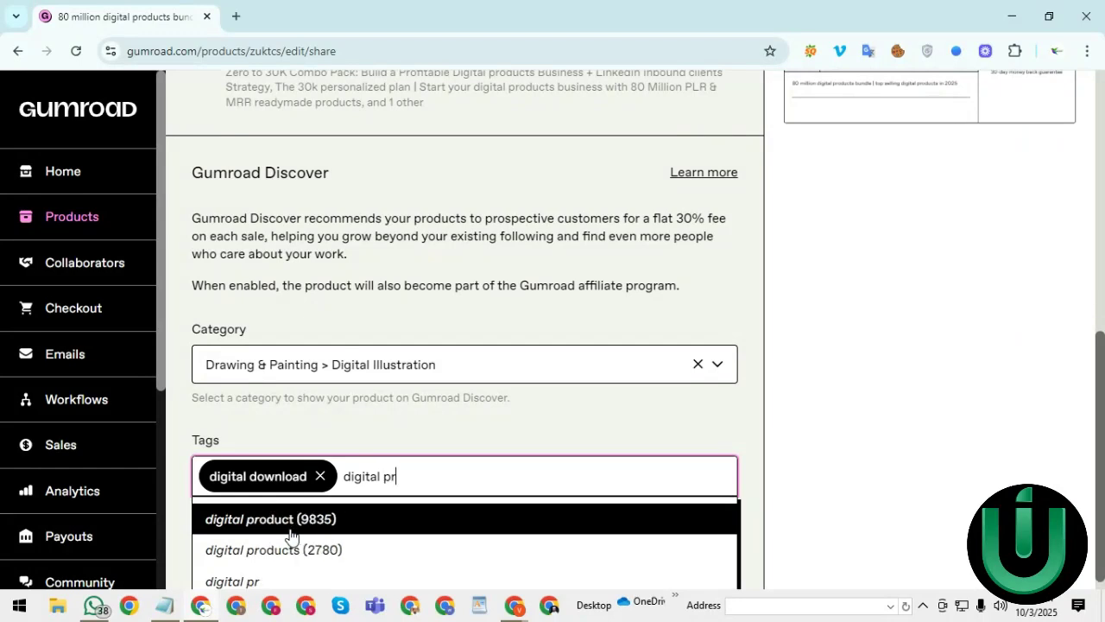
pyautogui.click(303, 550)
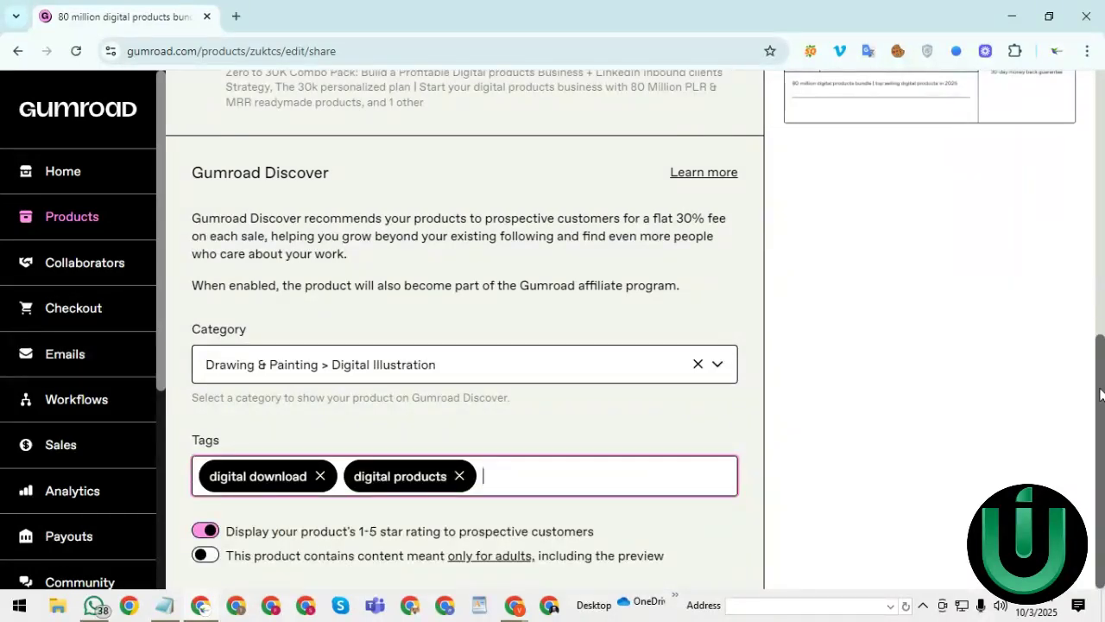
pyautogui.moveTo(1100, 395); pyautogui.dragTo(1101, 396)
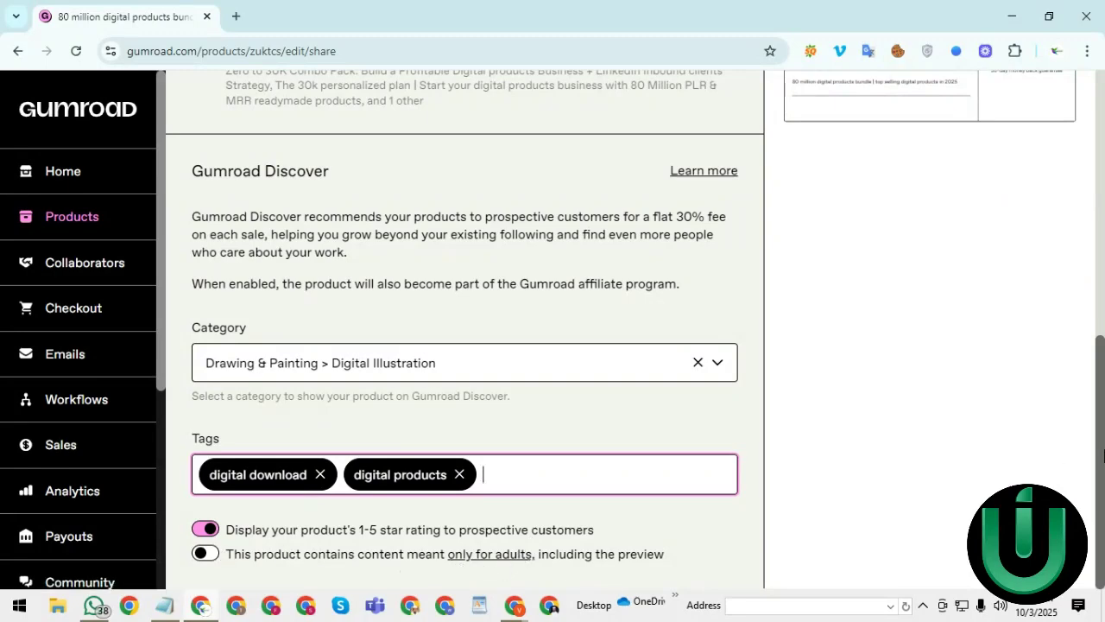
# - Save the Discover changes, then copy the checkout link and bring Notepad forward
pyautogui.moveTo(1100, 458); pyautogui.dragTo(1103, 216)
pyautogui.scroll(2, 1103, 216)
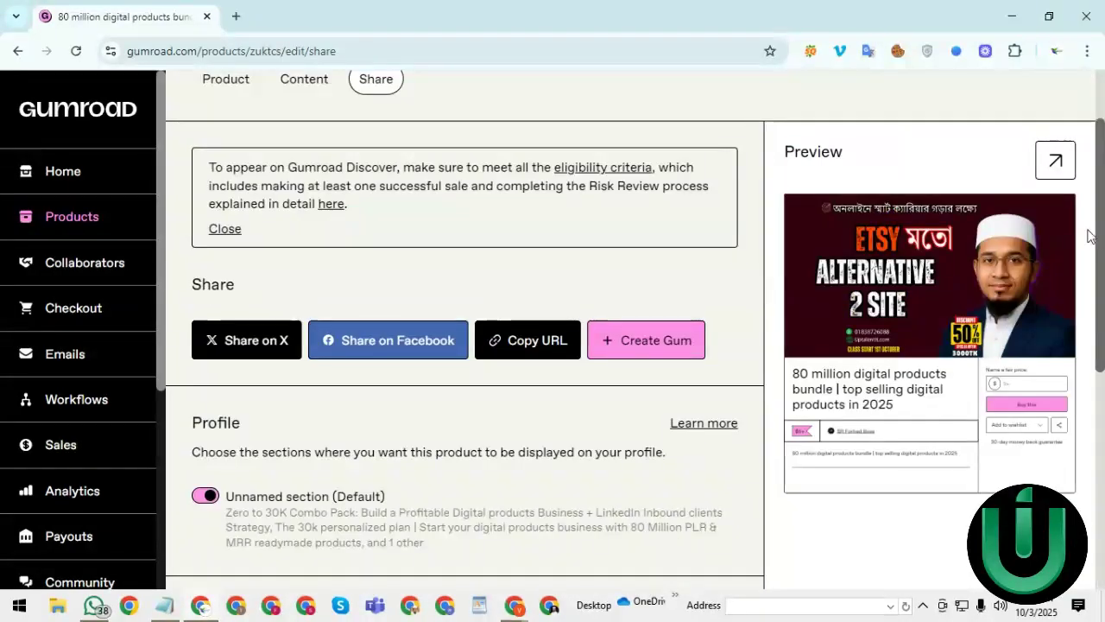
pyautogui.scroll(2, 1102, 239)
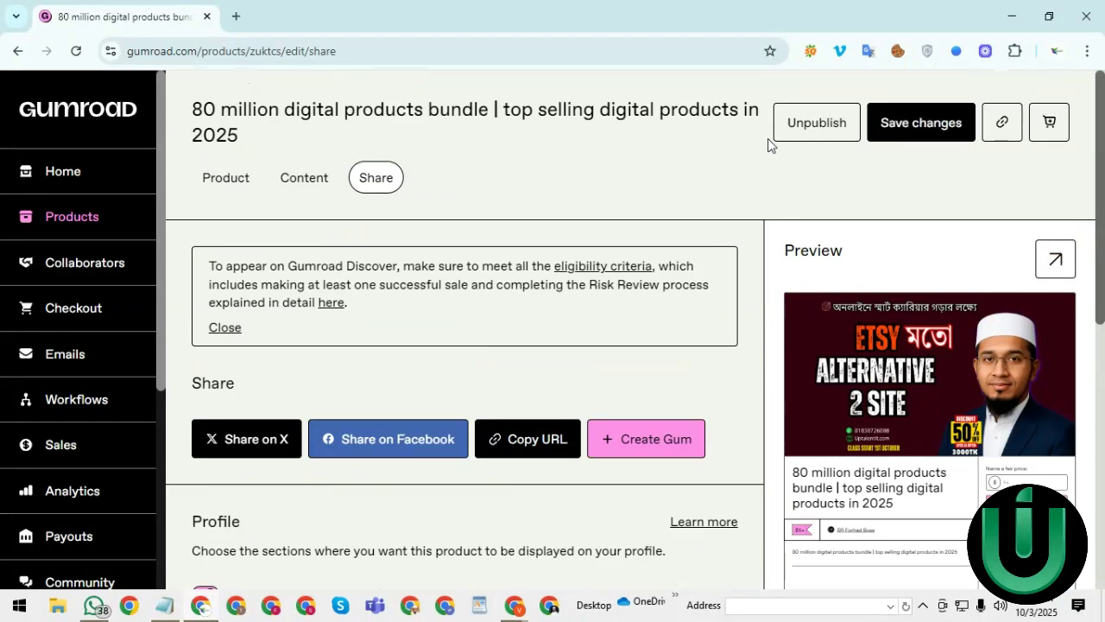
pyautogui.click(886, 128)
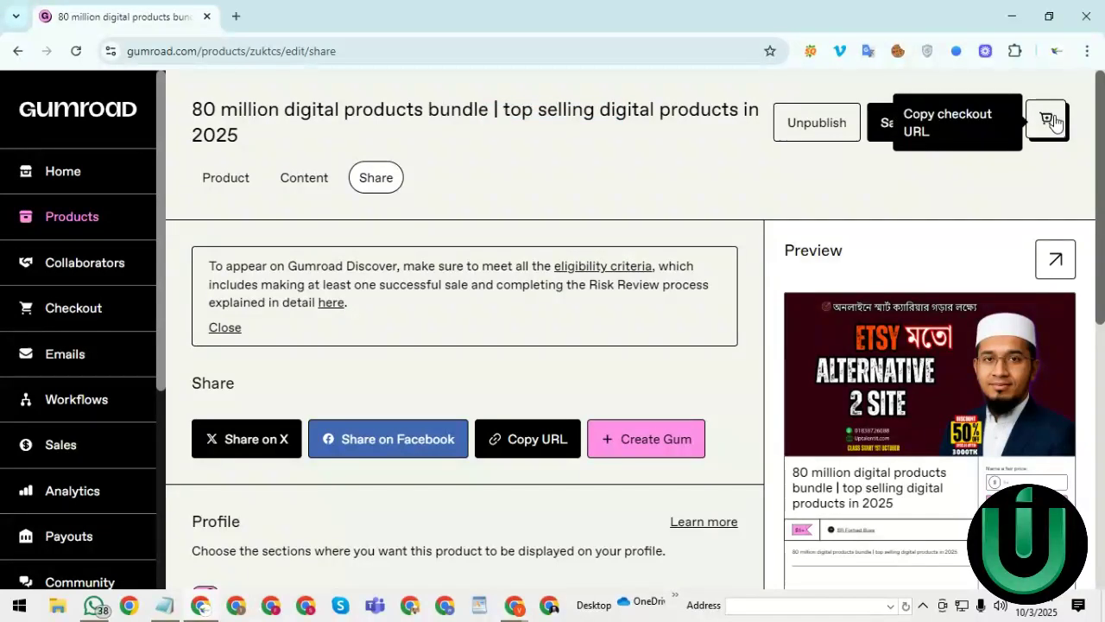
pyautogui.click(165, 607)
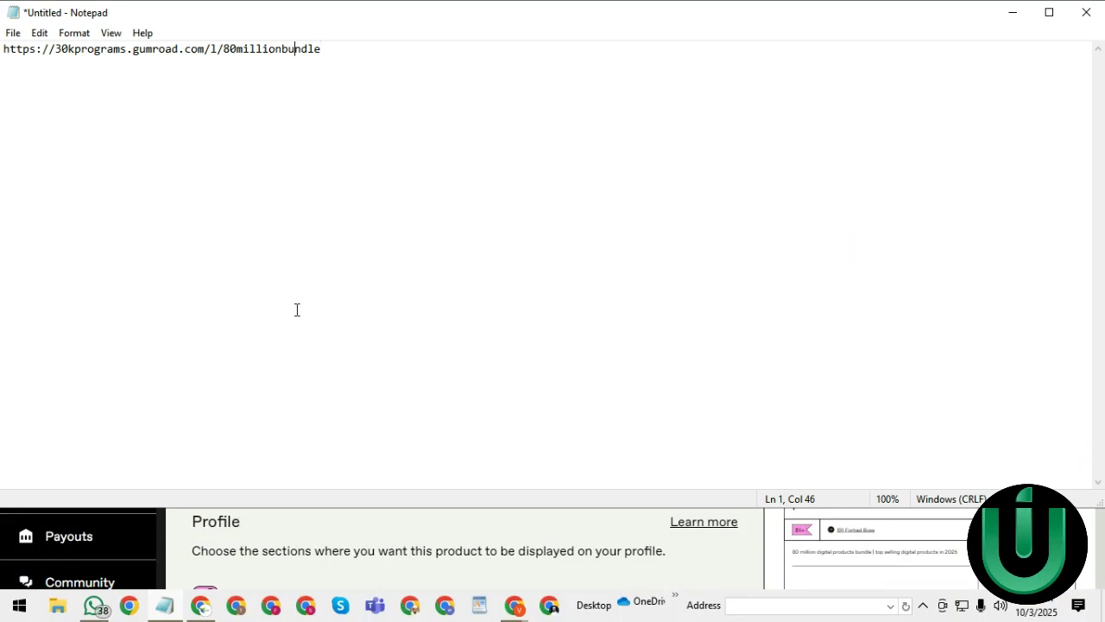
# - Paste the ?wanted=true checkout link on a new second line in Notepad
pyautogui.click(443, 71)
pyautogui.press('Return')
pyautogui.write('https://30kprograms.gumroad.com/l/80millionbundle?wanted=true')
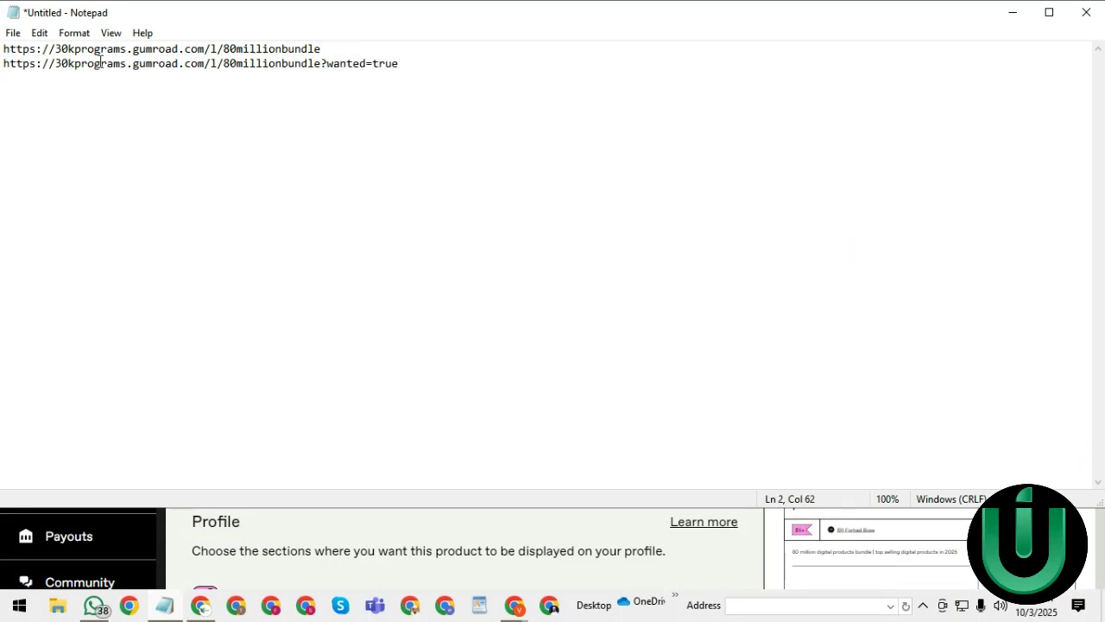
pyautogui.hotkey('shift', 'Home')
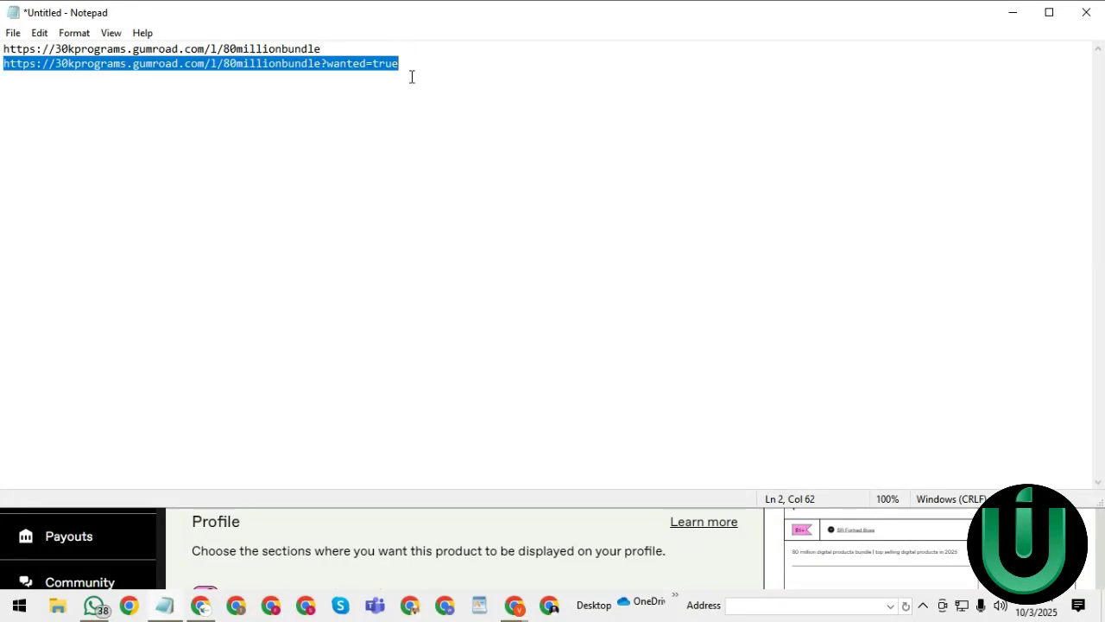
pyautogui.click(309, 63)
# - Copy the product link from line one and switch back to the Chrome window
pyautogui.moveTo(325, 50); pyautogui.dragTo(3, 45)
pyautogui.hotkey('ctrl', 'c')
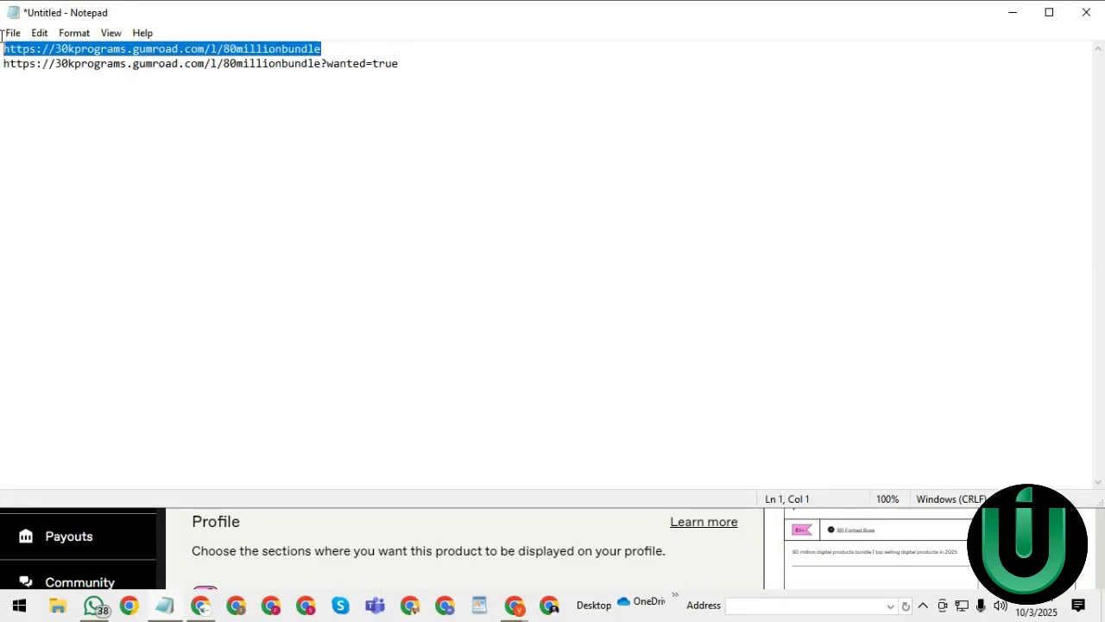
pyautogui.rightClick(138, 52)
pyautogui.click(177, 101)
pyautogui.click(1012, 13)
pyautogui.moveTo(514, 604)
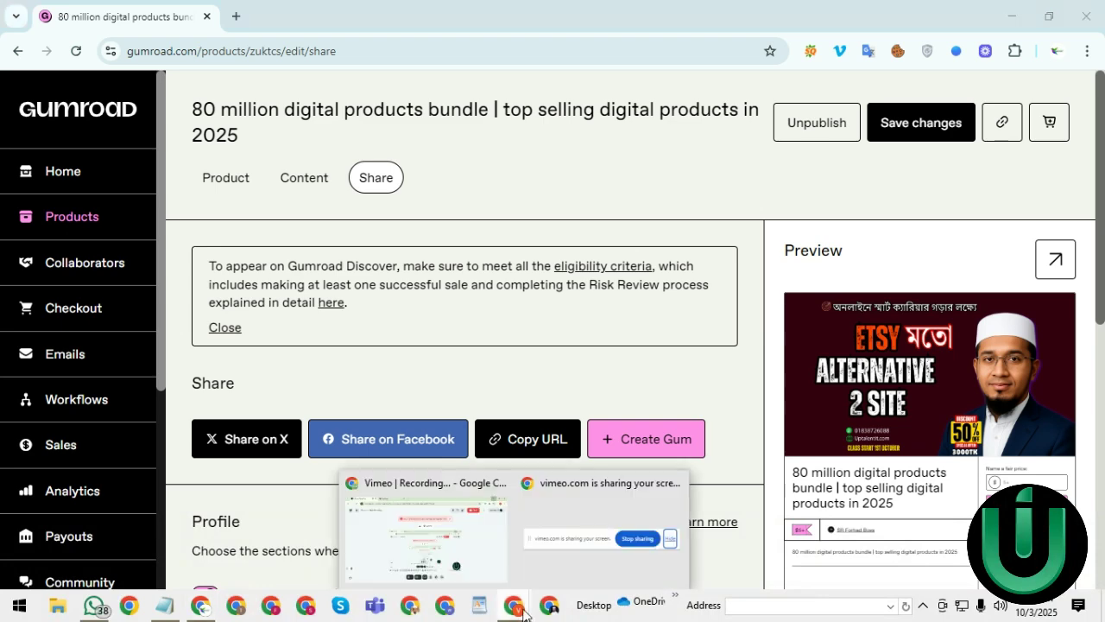
pyautogui.click(432, 545)
# - Load the public product page 30kprograms.gumroad.com/l/80millionbundle in the Gumroad tab
pyautogui.click(261, 22)
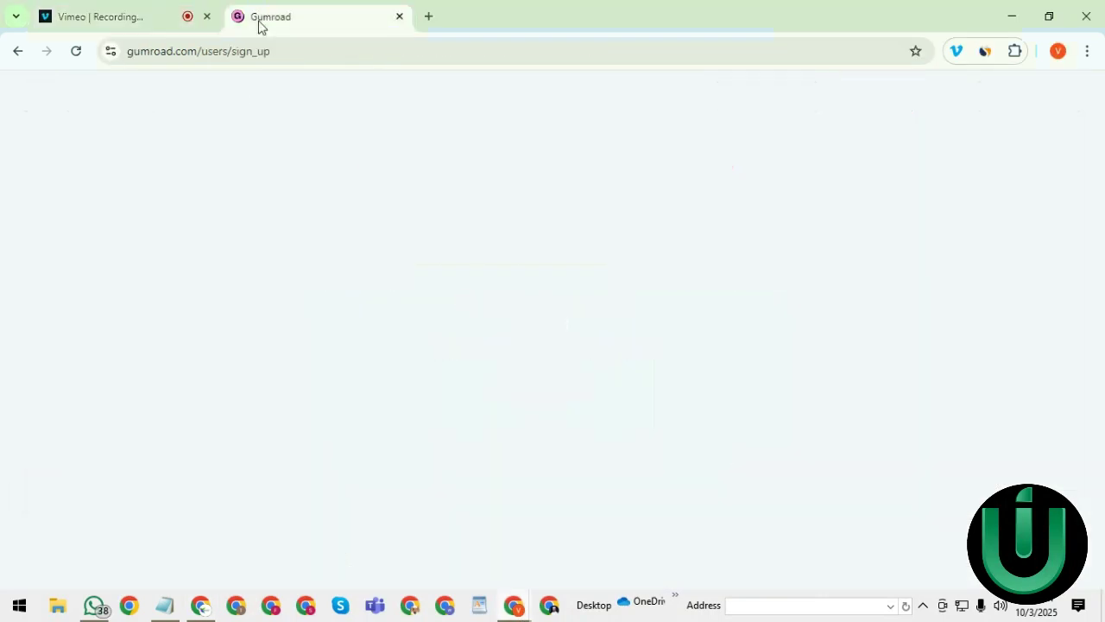
pyautogui.click(188, 55)
pyautogui.press('BackSpace')
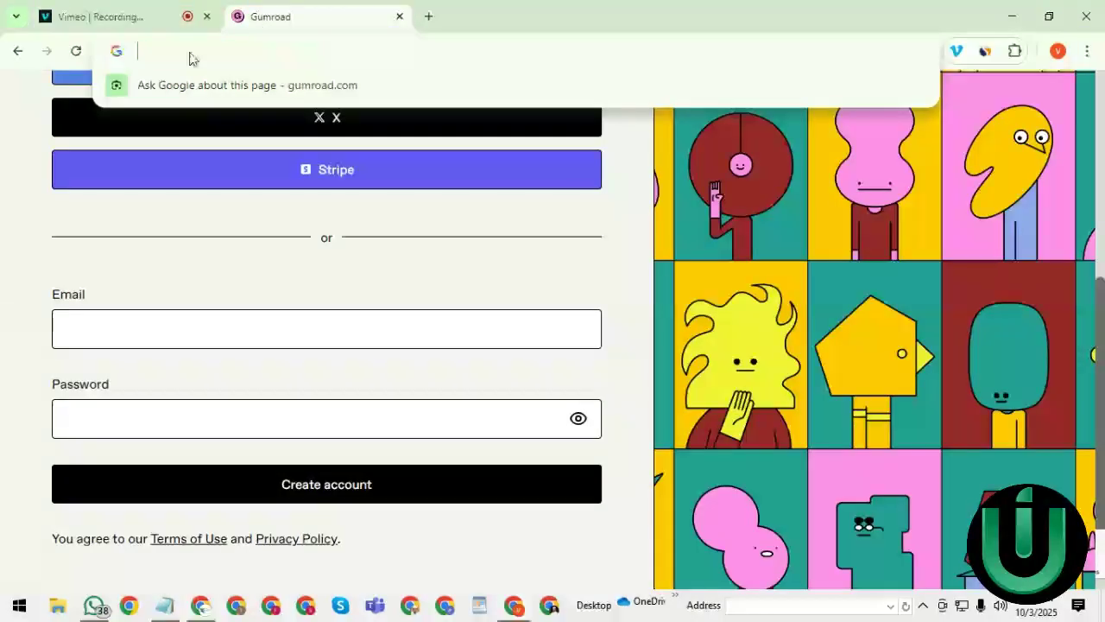
pyautogui.hotkey('ctrl', 'v')
pyautogui.press('Return')
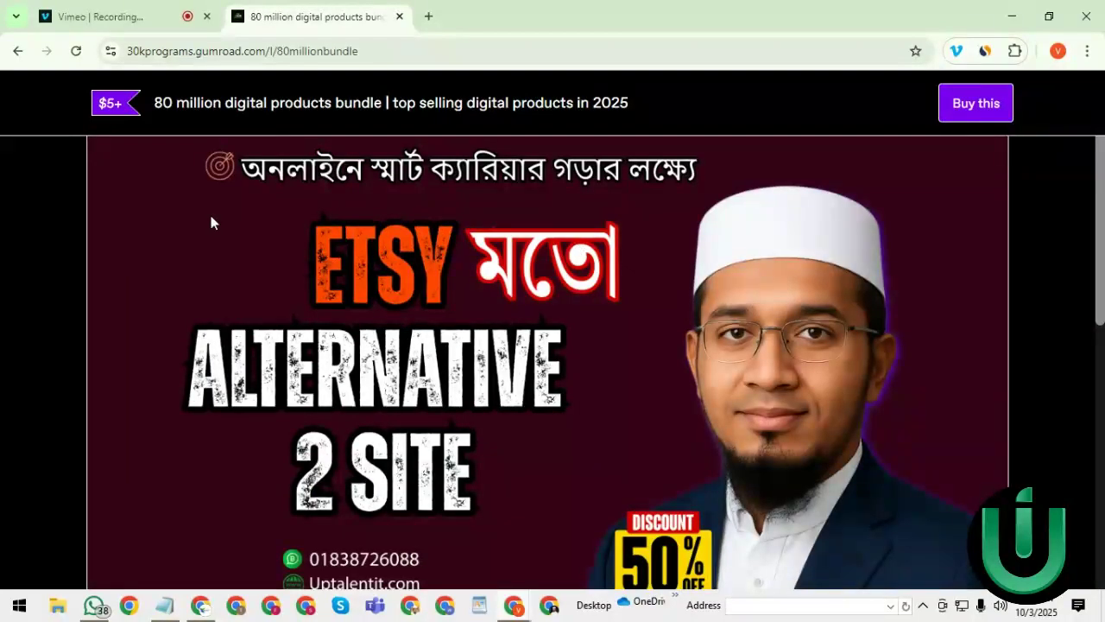
# - Scroll through the product page as a buyer, then start the purchase with Buy this
pyautogui.scroll(-5, 1078, 333)
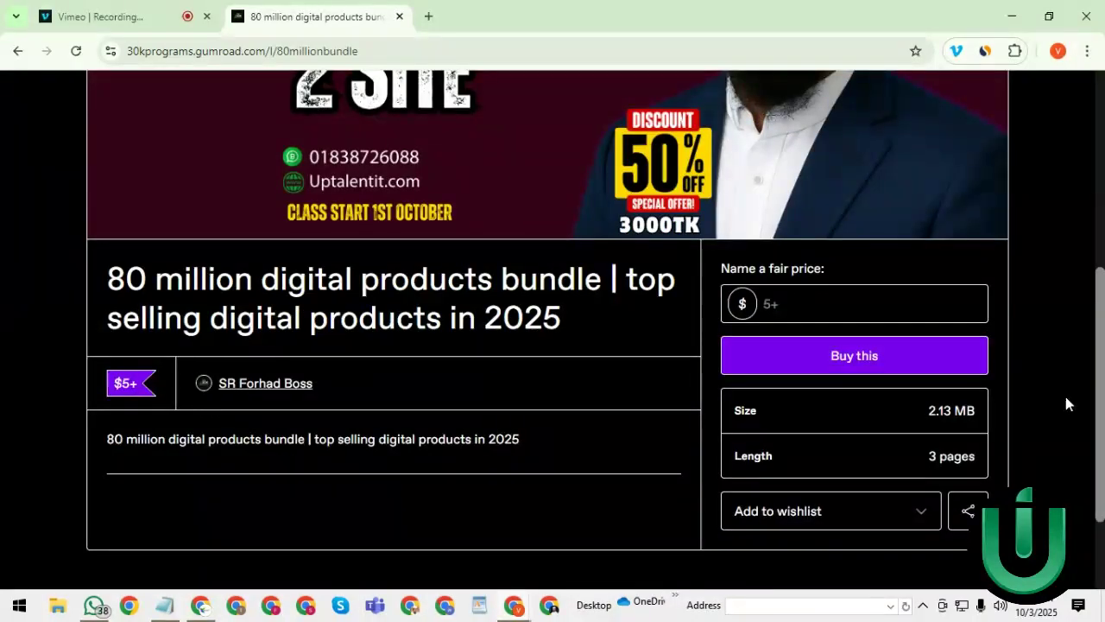
pyautogui.scroll(-1, 308, 457)
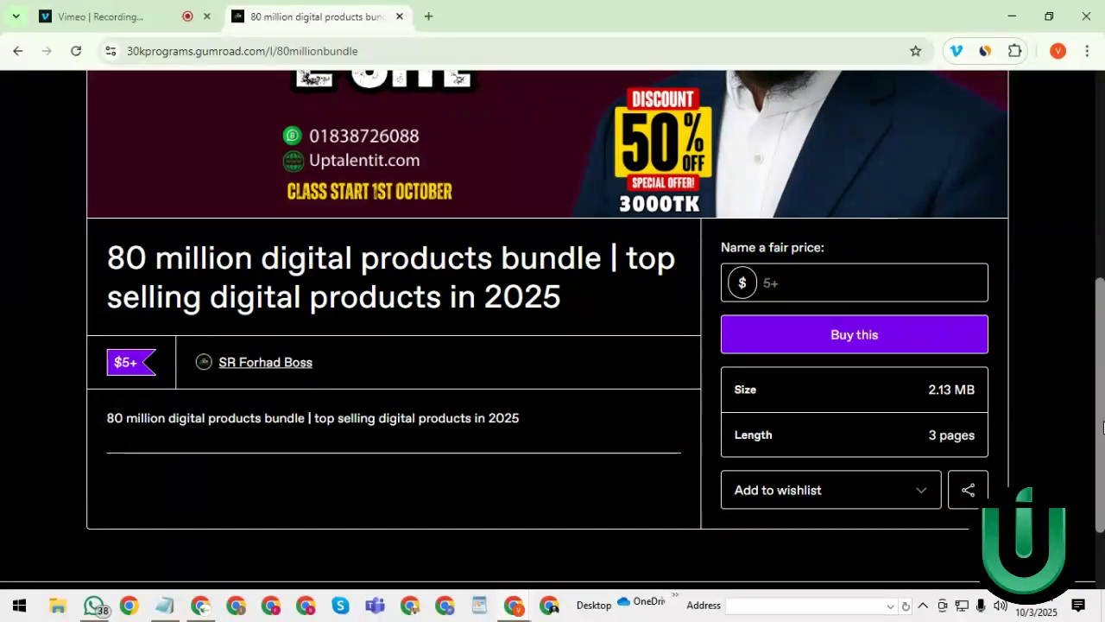
pyautogui.moveTo(1104, 428); pyautogui.dragTo(1104, 522)
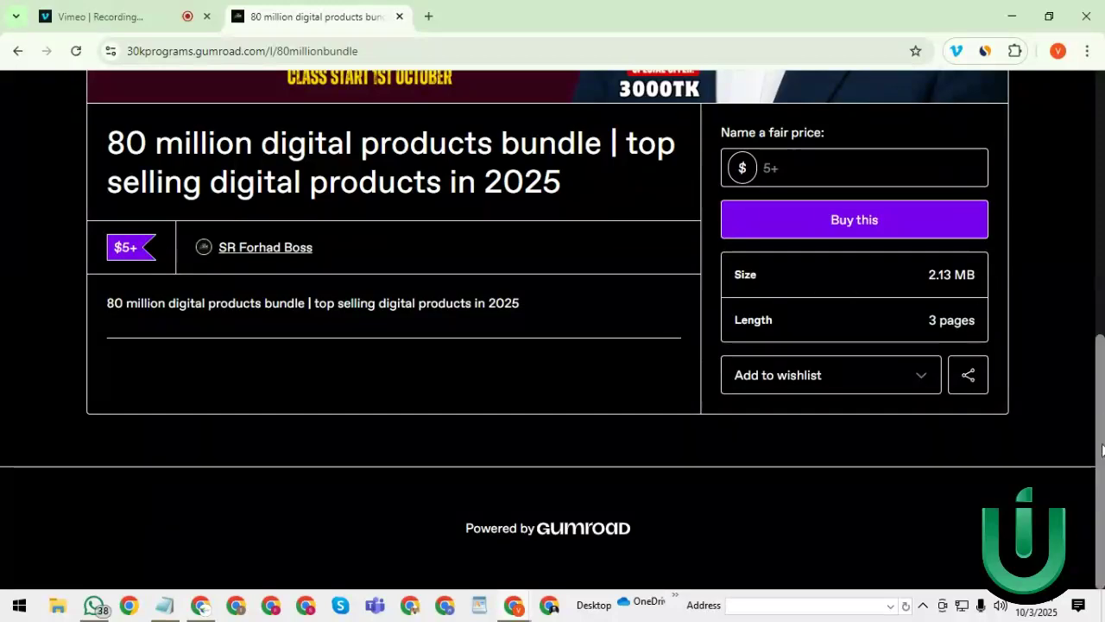
pyautogui.moveTo(1102, 420); pyautogui.dragTo(1086, 162)
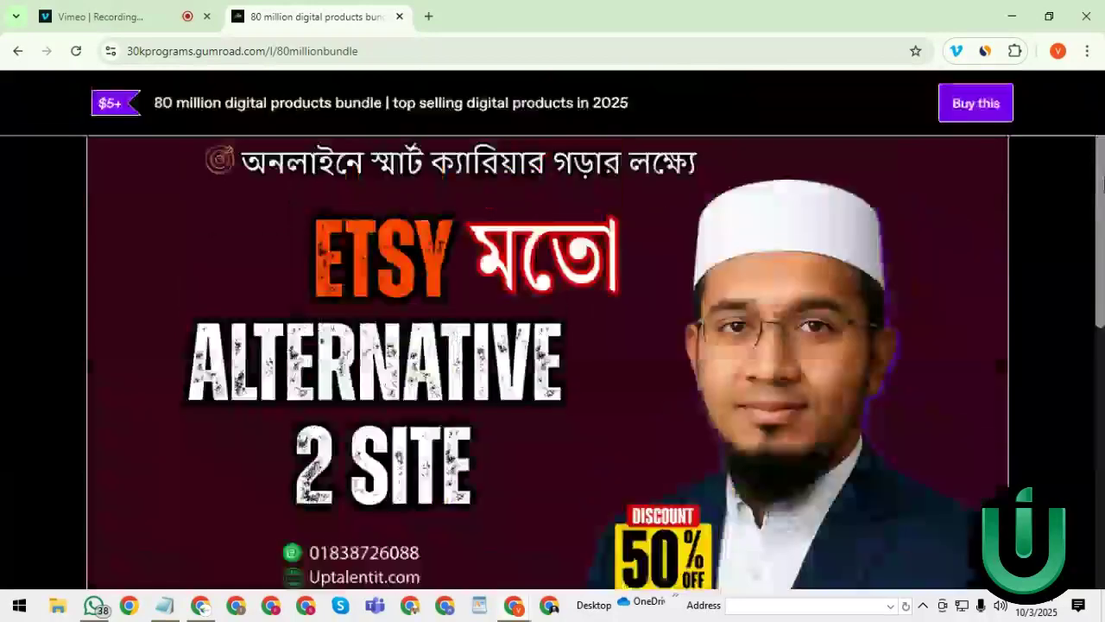
pyautogui.click(998, 105)
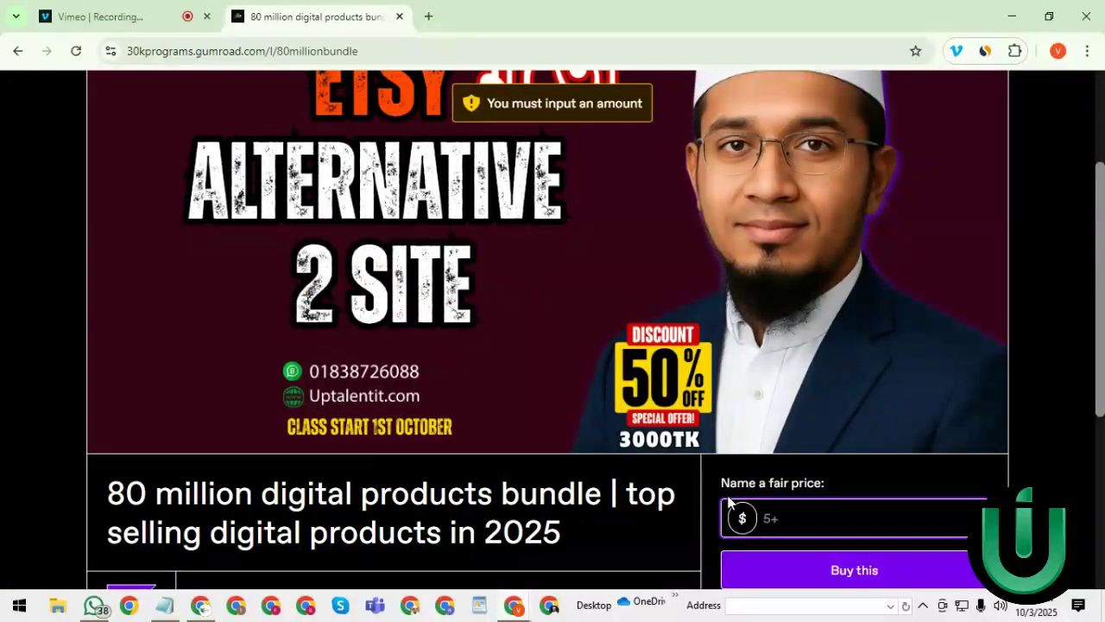
# - Enter a $5 price, buy the bundle, and review the US$12 checkout down to Pay
pyautogui.write('5')
pyautogui.click(799, 567)
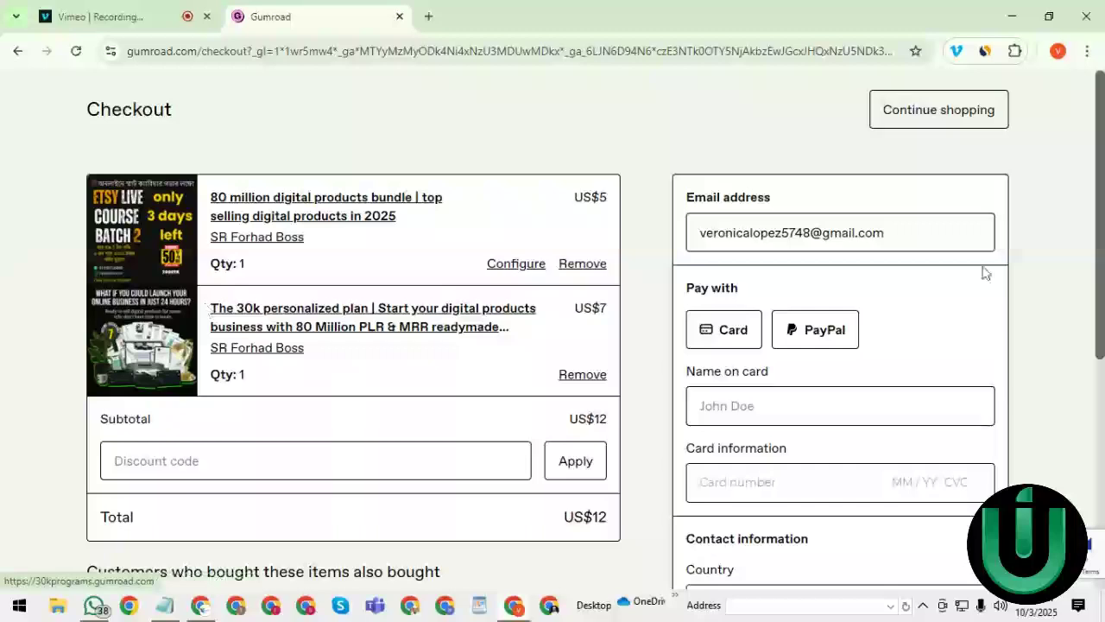
pyautogui.scroll(-4, 353, 208)
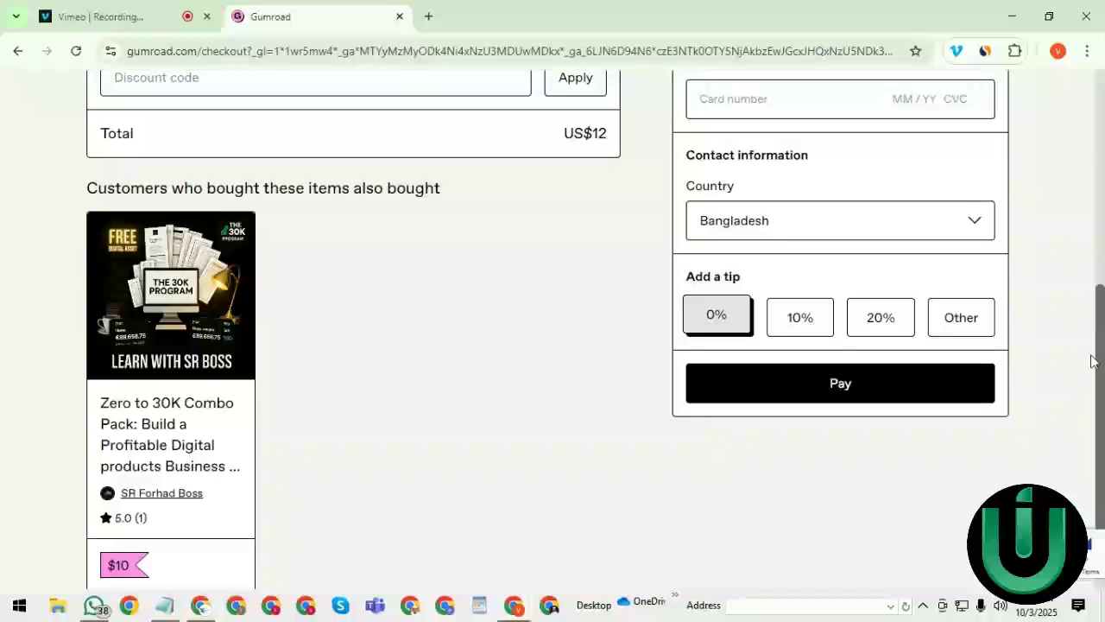
pyautogui.moveTo(1096, 359); pyautogui.dragTo(1061, 166)
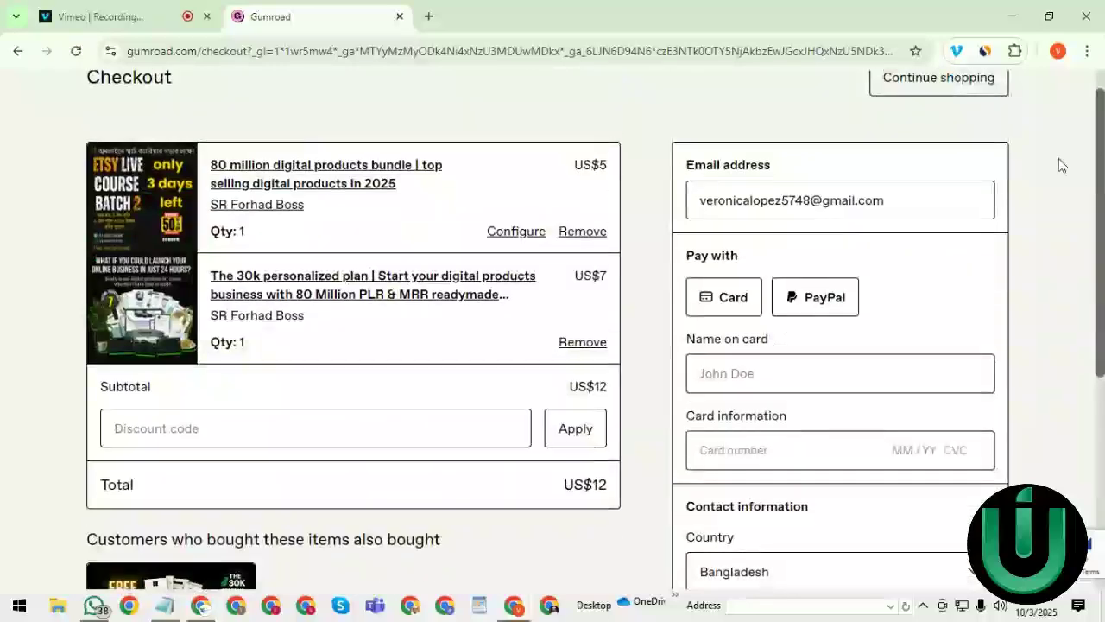
pyautogui.scroll(-4, 1050, 213)
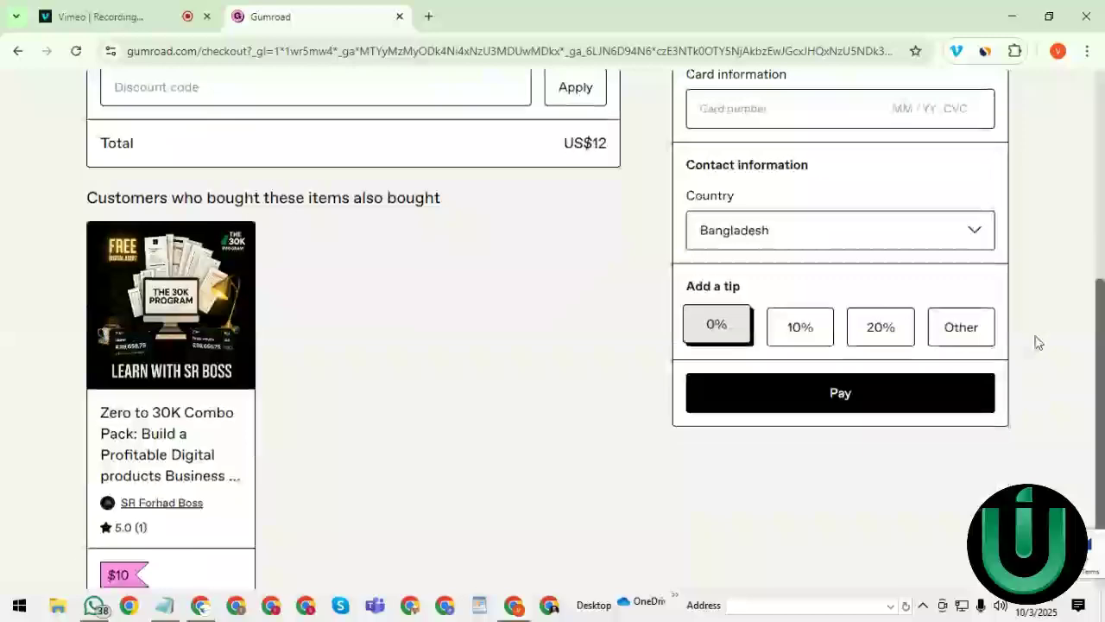
pyautogui.scroll(3, 1055, 197)
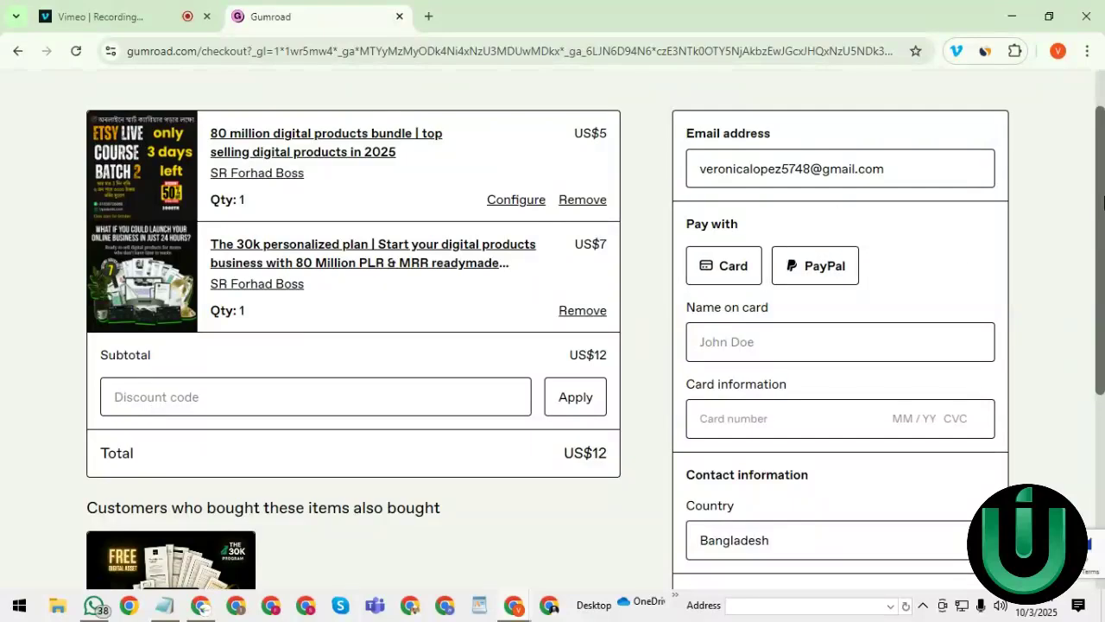
pyautogui.moveTo(1104, 202); pyautogui.dragTo(1081, 401)
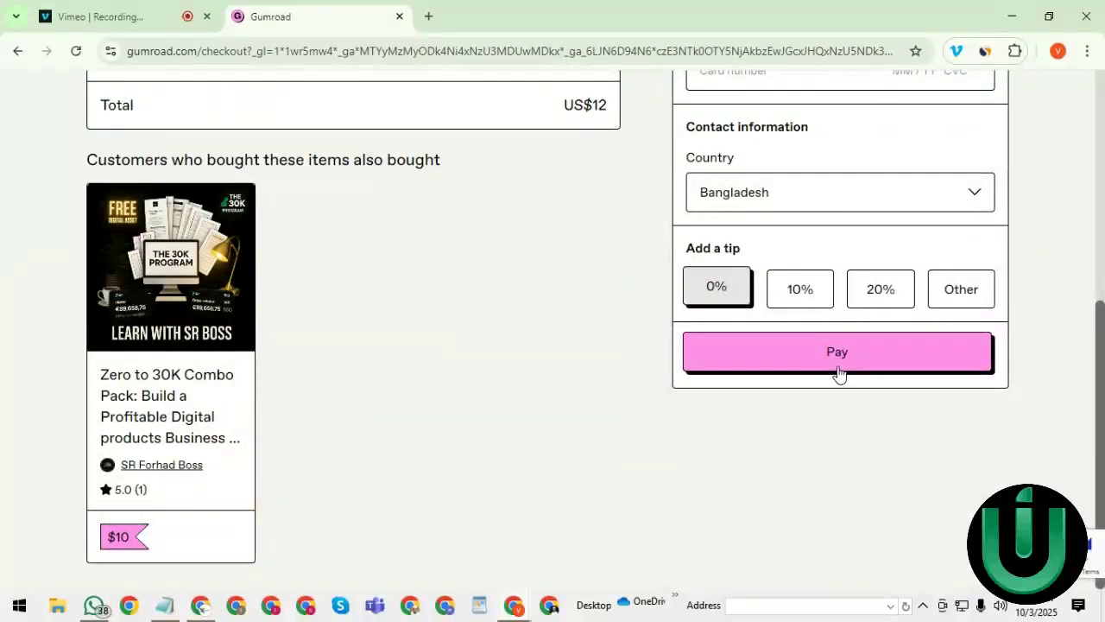
# - Copy the second Notepad link (80millionbundle ending ?wanted=true), then minimize Notepad
pyautogui.click(164, 605)
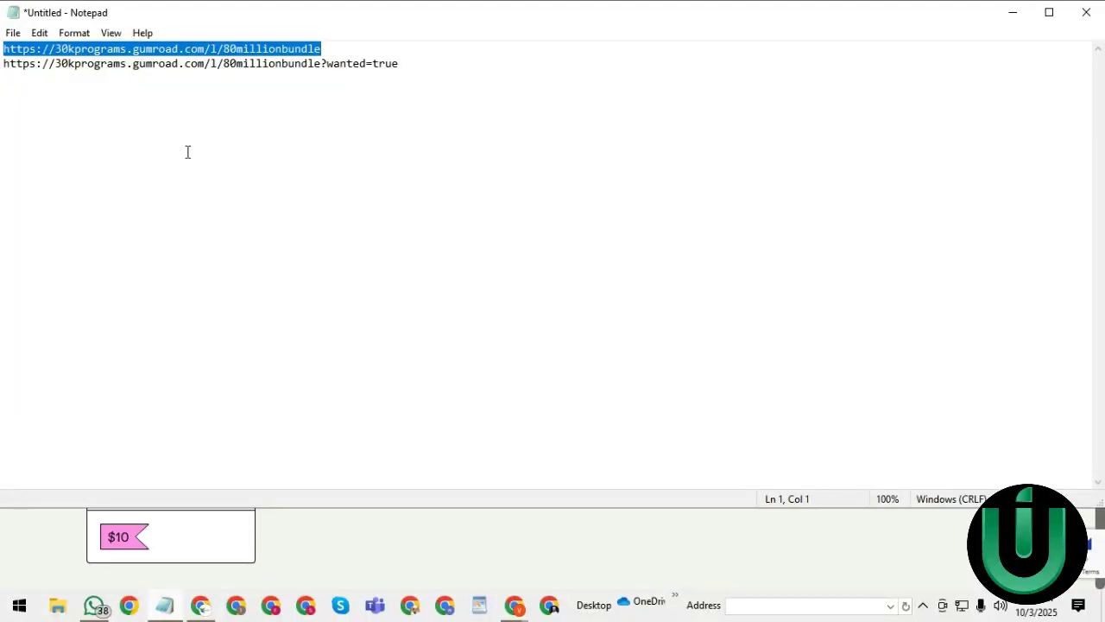
pyautogui.moveTo(400, 50); pyautogui.dragTo(406, 69)
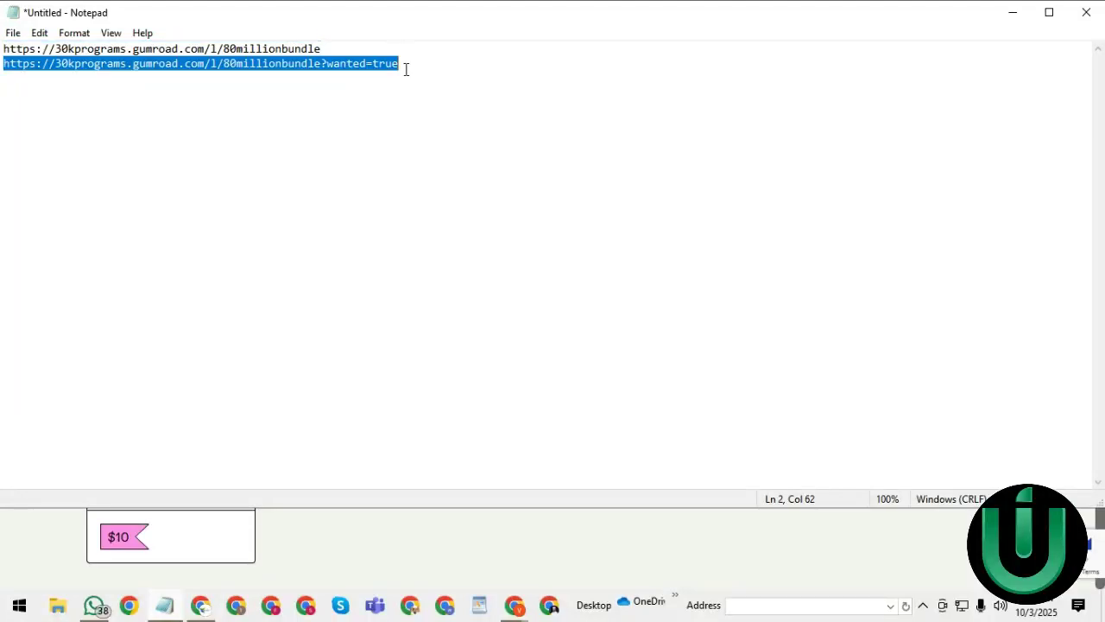
pyautogui.rightClick(408, 76)
pyautogui.click(448, 128)
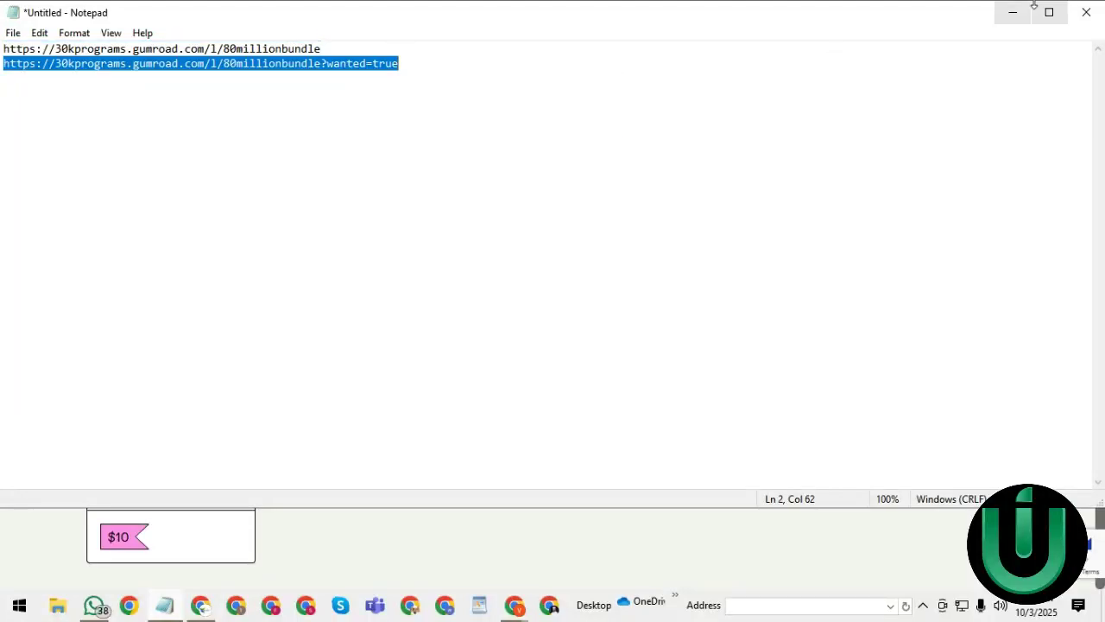
pyautogui.click(1001, 8)
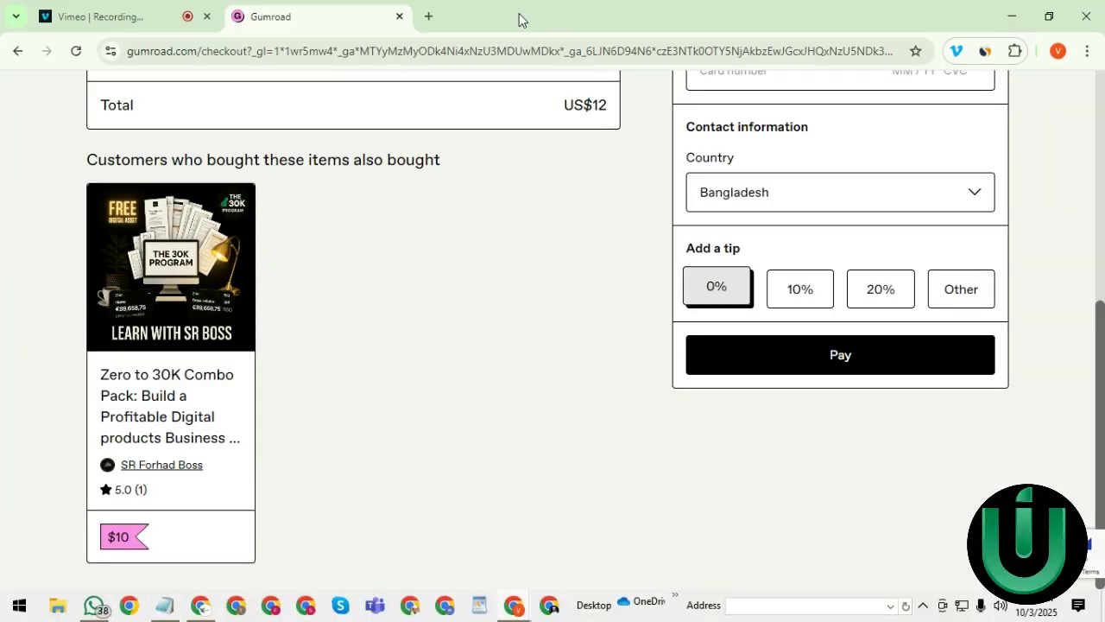
# - Open digitomarts.com in a new tab and follow its Lifetime Access offer to checkout
pyautogui.click(432, 17)
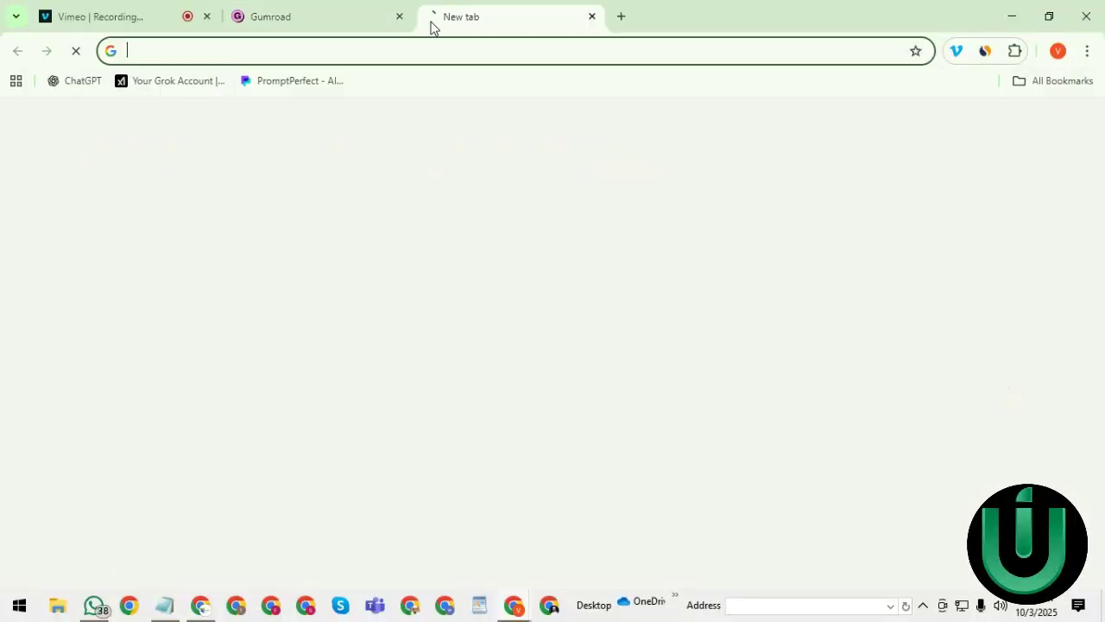
pyautogui.click(305, 50)
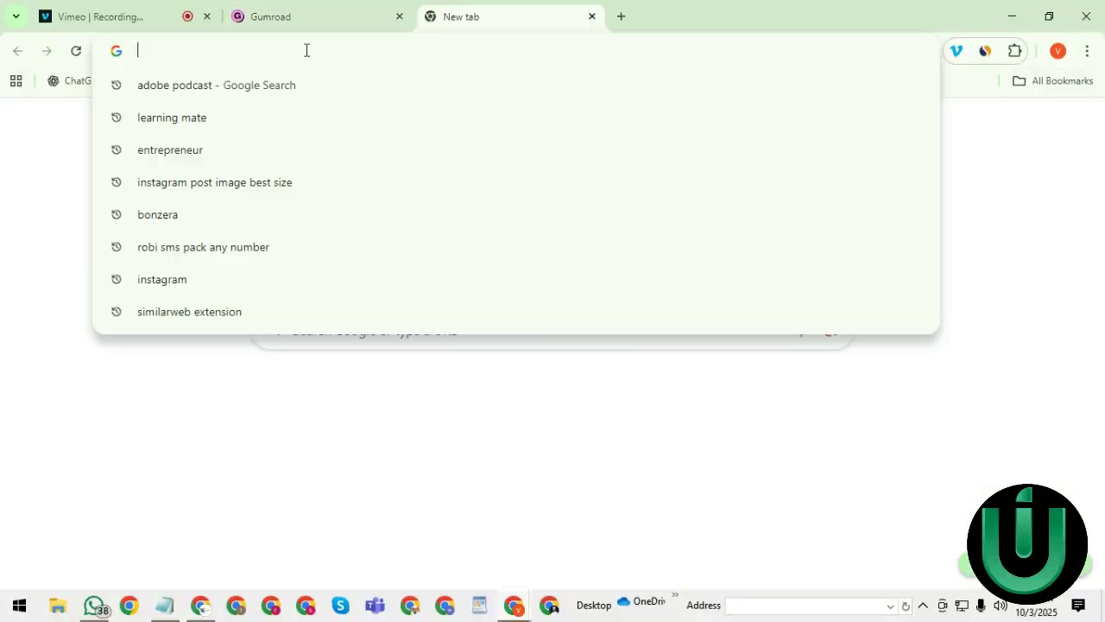
pyautogui.write('di')
pyautogui.press('Return')
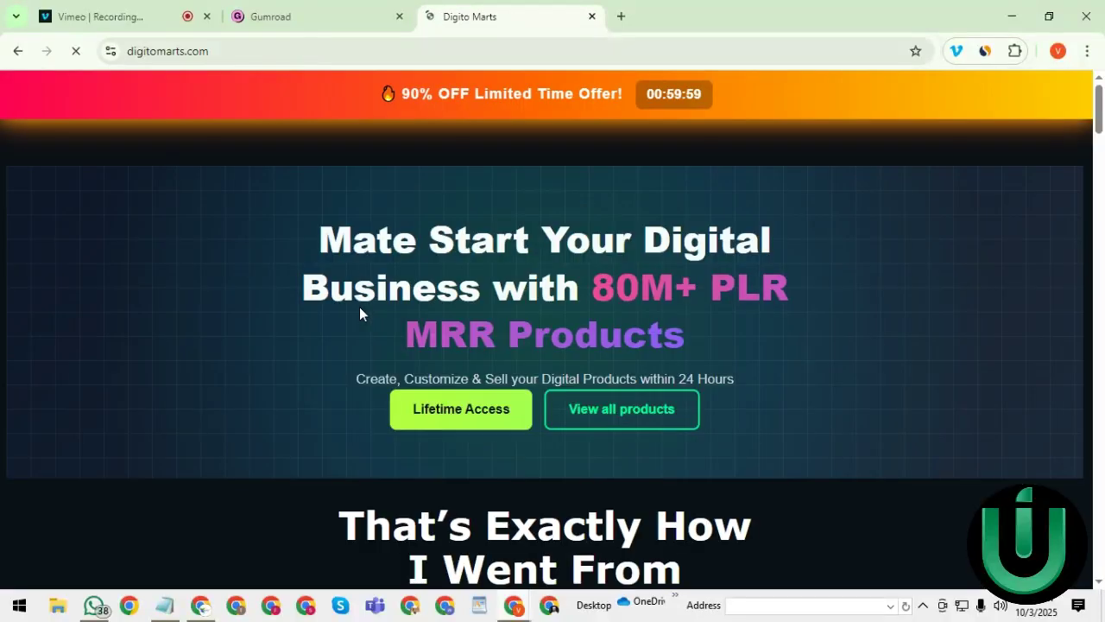
pyautogui.click(454, 414)
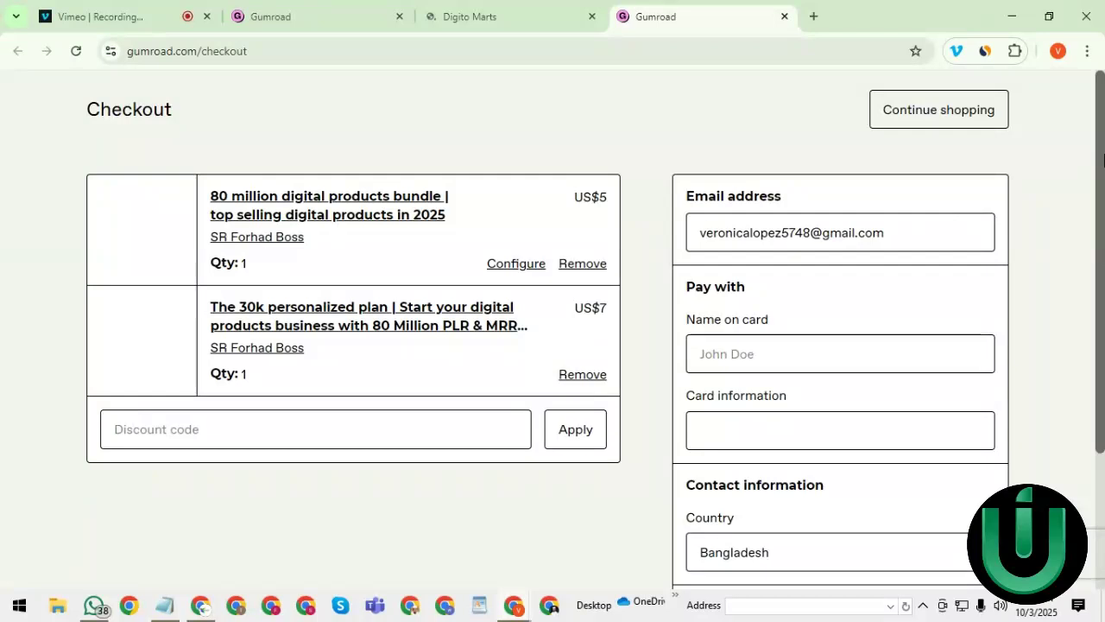
# - Choose United States as the checkout country
pyautogui.scroll(-2, 738, 389)
pyautogui.click(738, 367)
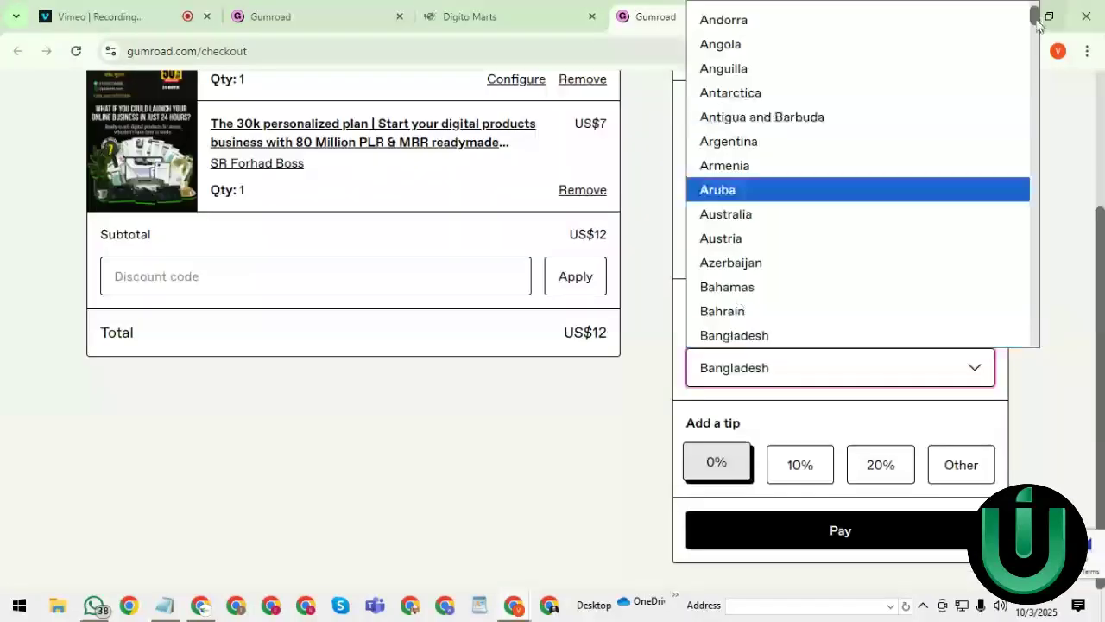
pyautogui.moveTo(1036, 19); pyautogui.dragTo(1024, 357)
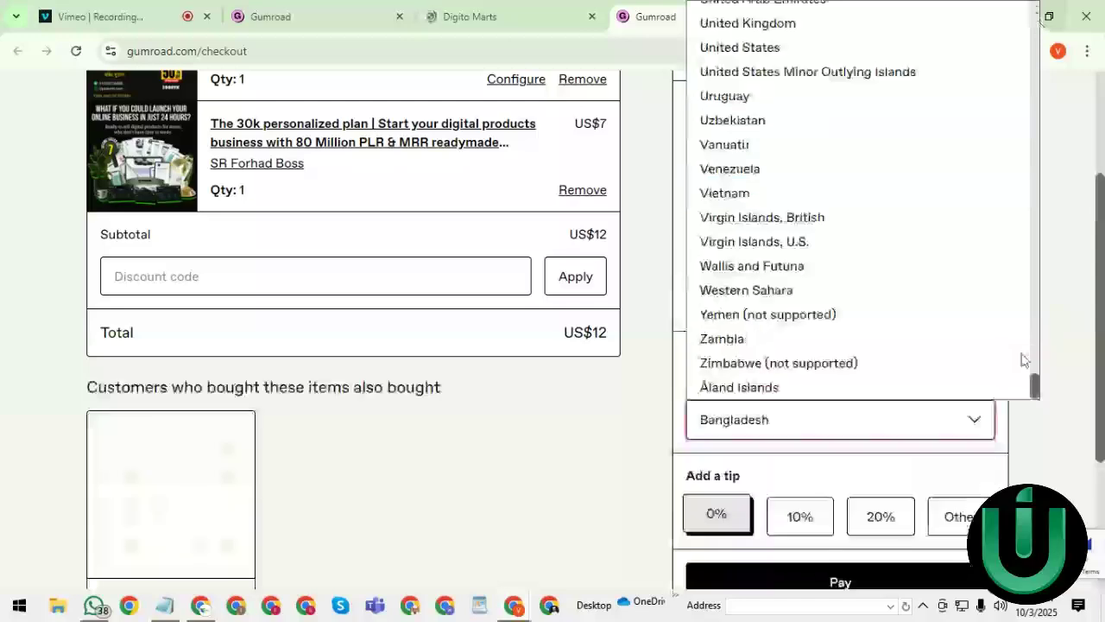
pyautogui.click(719, 48)
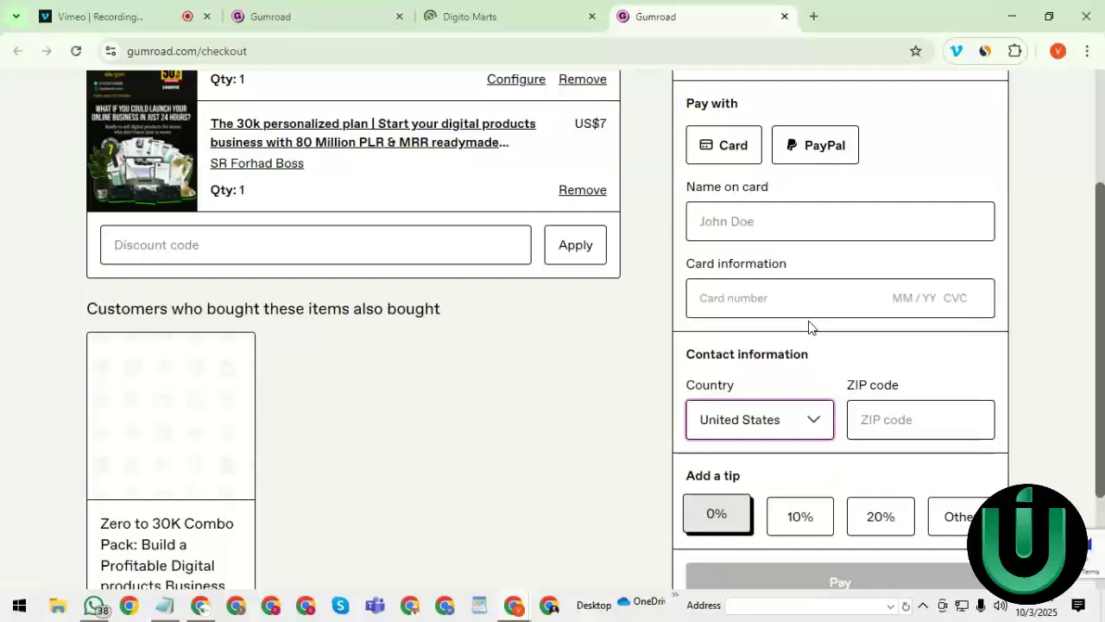
# - Switch the payment method to PayPal and review the US$12 checkout
pyautogui.click(805, 146)
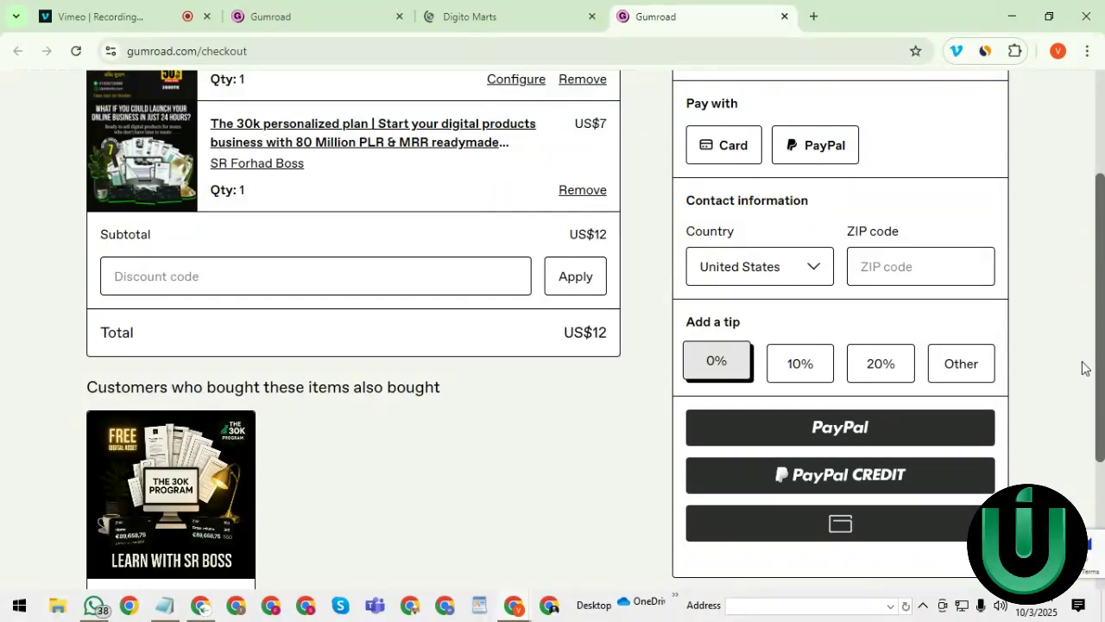
pyautogui.moveTo(1103, 353); pyautogui.dragTo(1103, 203)
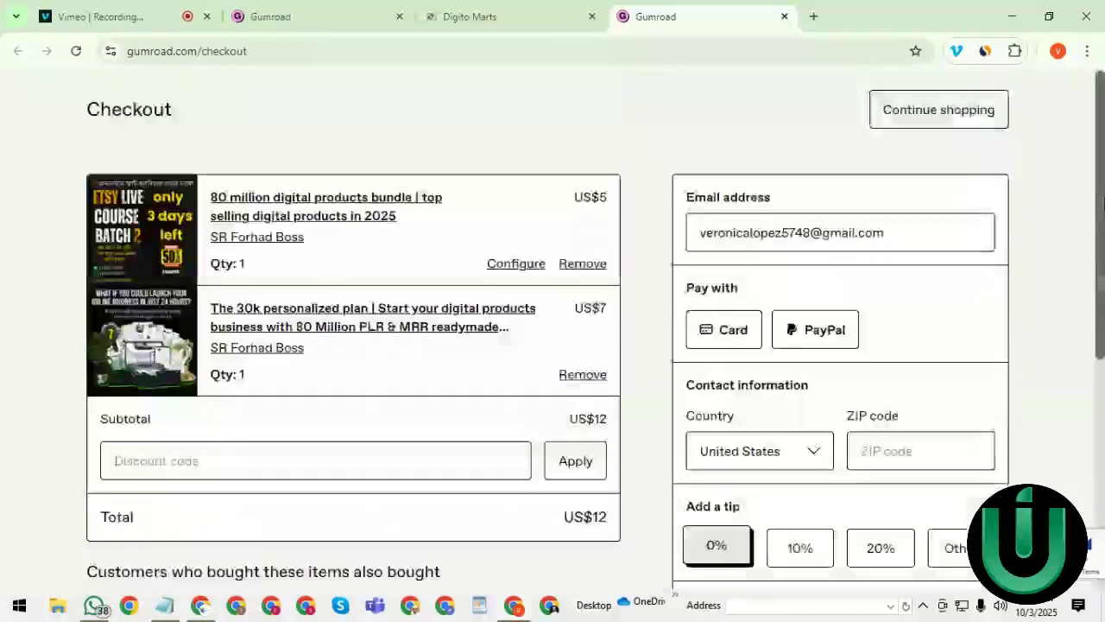
pyautogui.scroll(-2, 1076, 345)
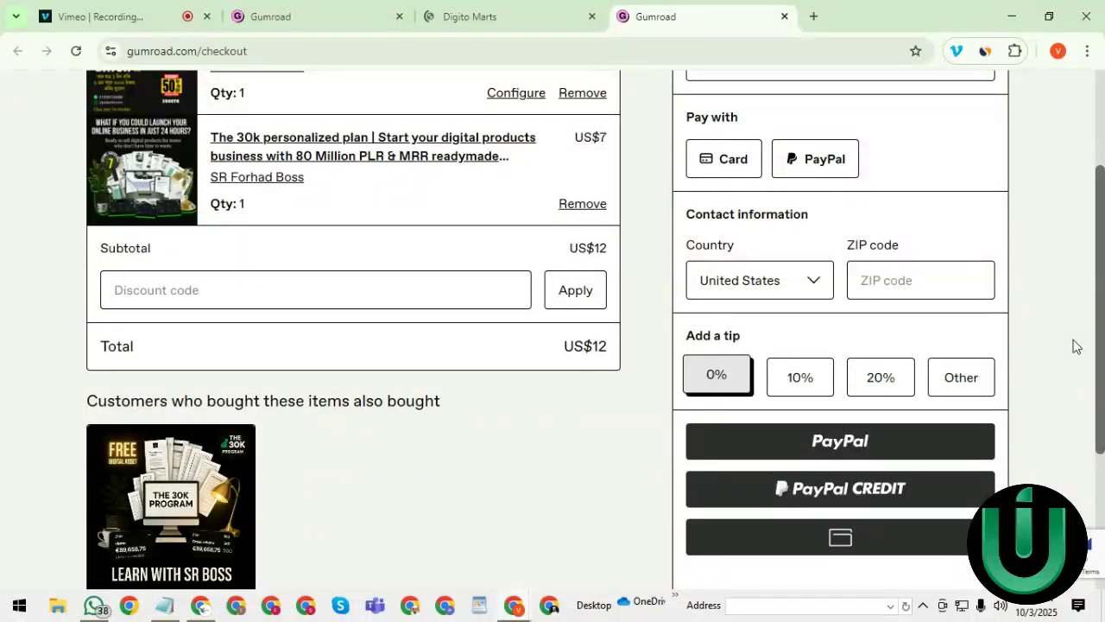
pyautogui.scroll(1, 1076, 344)
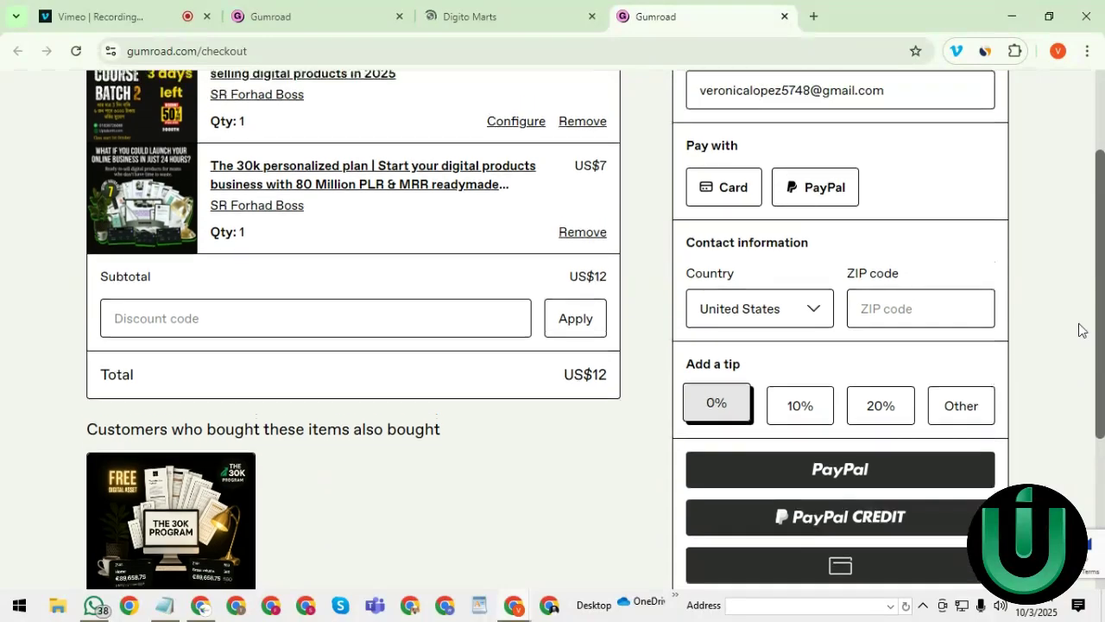
pyautogui.scroll(1, 1085, 313)
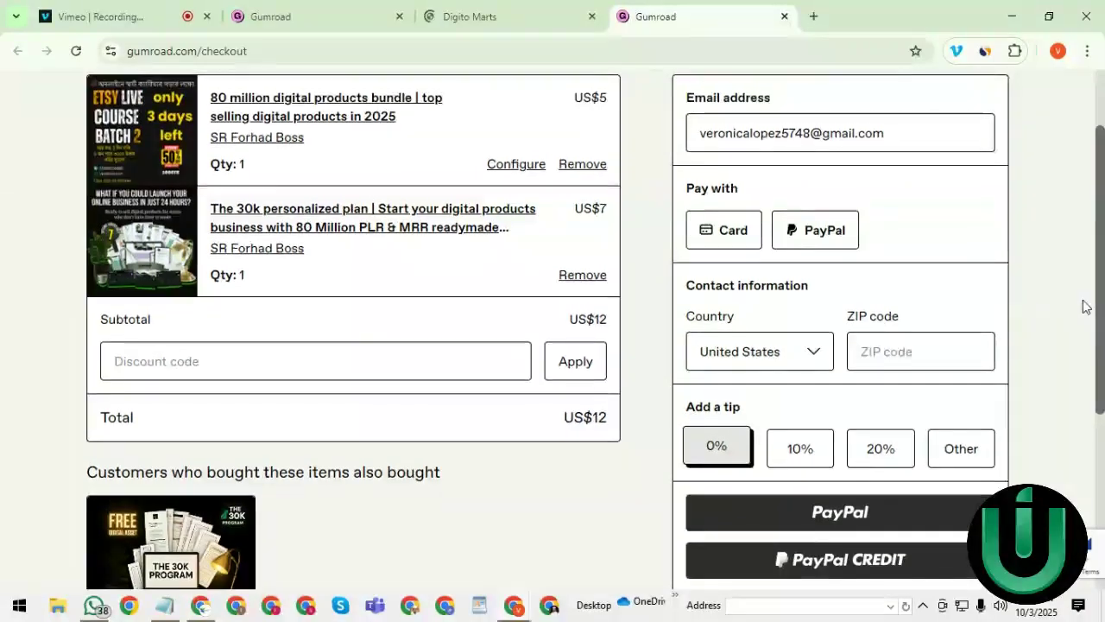
pyautogui.scroll(-2, 1079, 346)
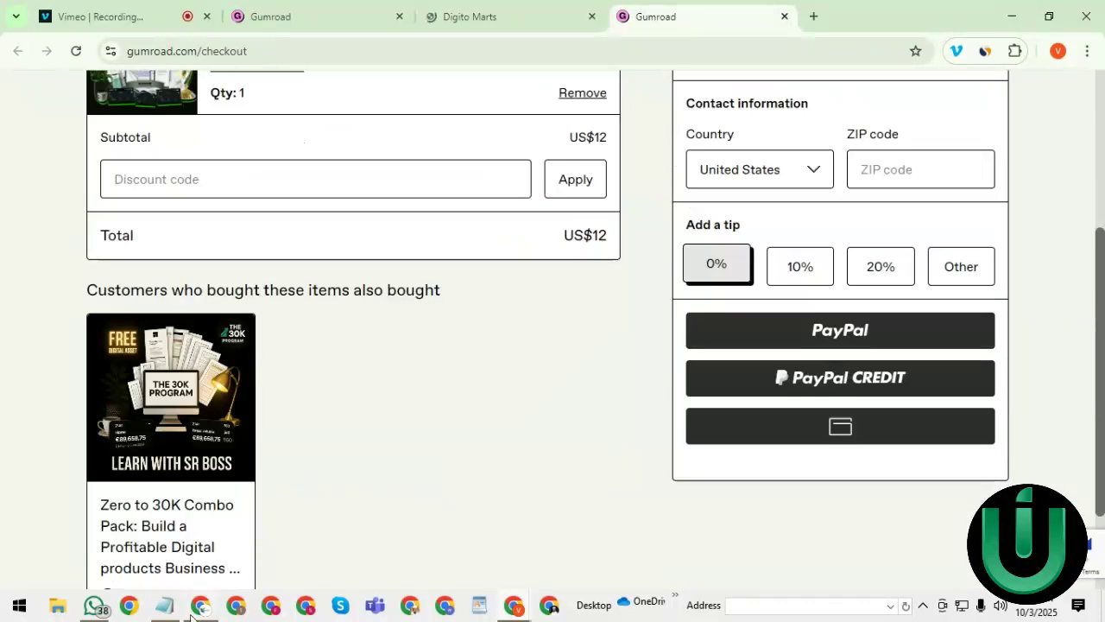
# - Open the Payouts overview from the product editor window and go to its settings
pyautogui.click(196, 607)
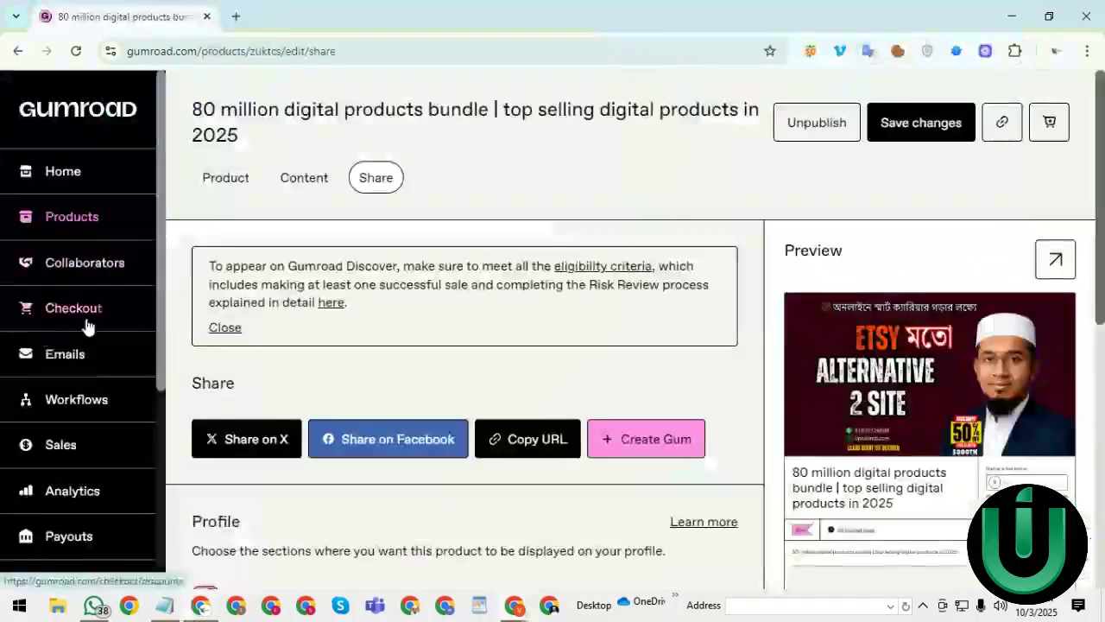
pyautogui.click(80, 537)
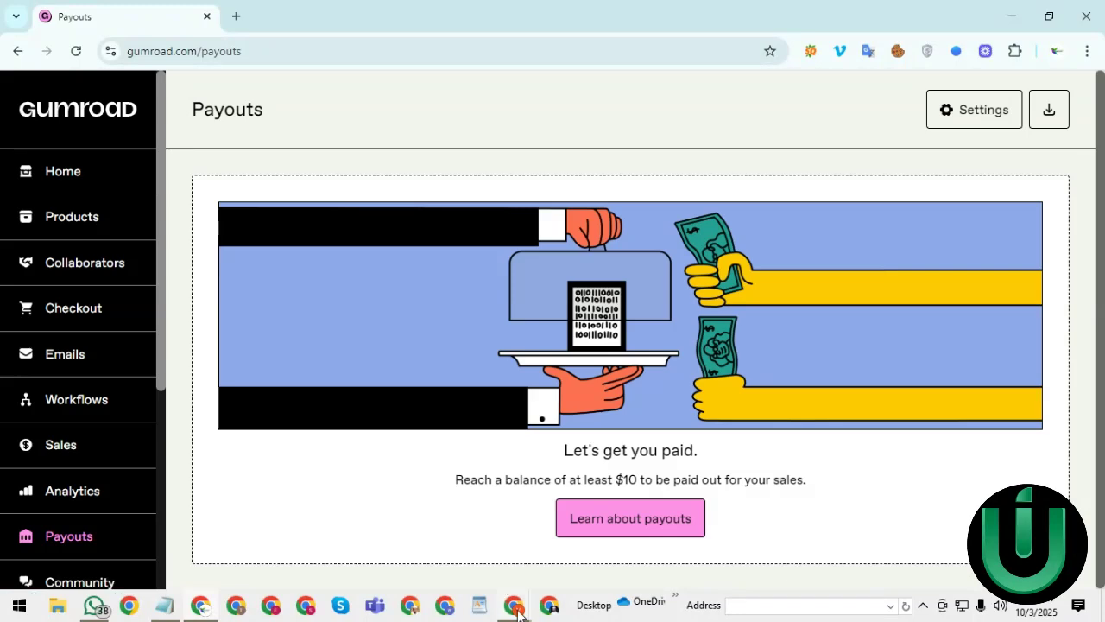
pyautogui.click(515, 607)
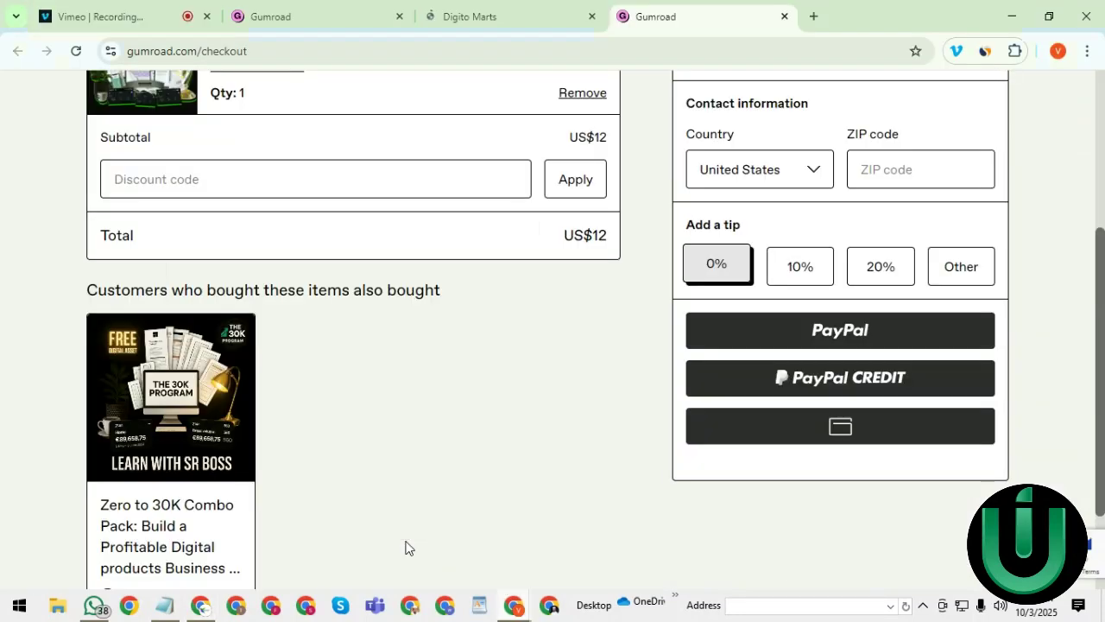
pyautogui.click(1012, 16)
pyautogui.click(1010, 17)
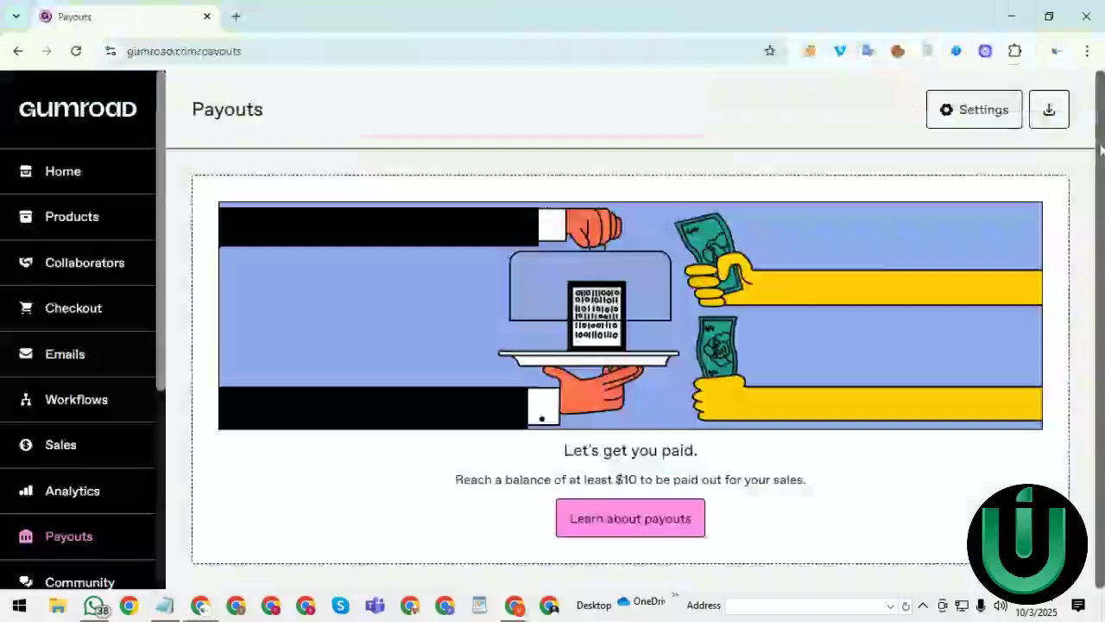
pyautogui.click(983, 105)
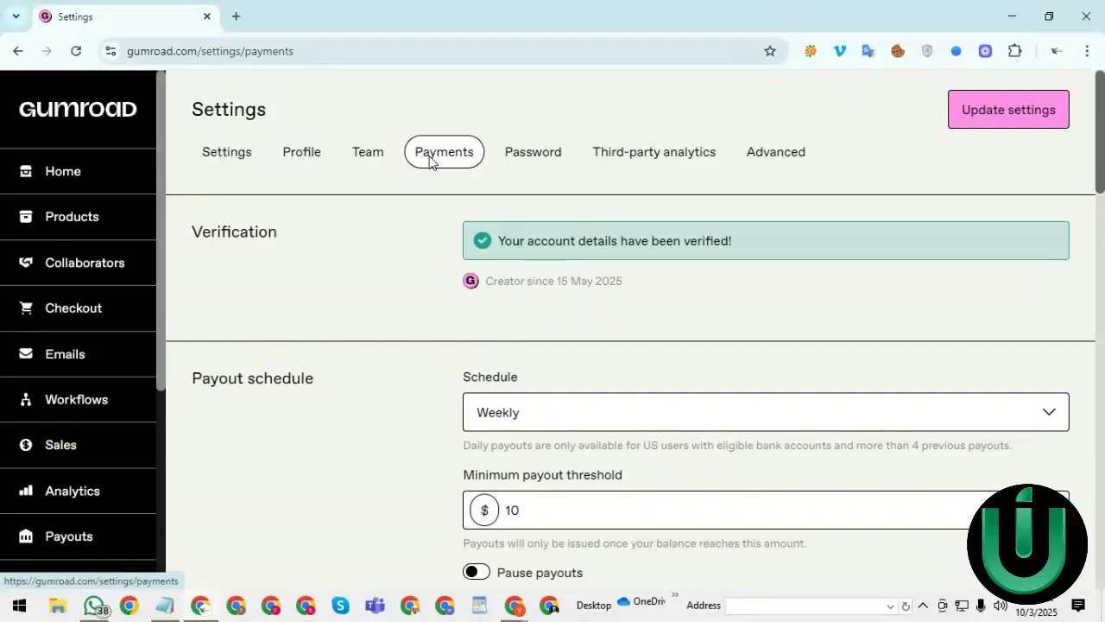
# - Review the Payments settings: payout method, PayPal section, Weekly schedule and $10 threshold
pyautogui.scroll(-2, 1102, 194)
pyautogui.moveTo(1102, 195); pyautogui.dragTo(1095, 607)
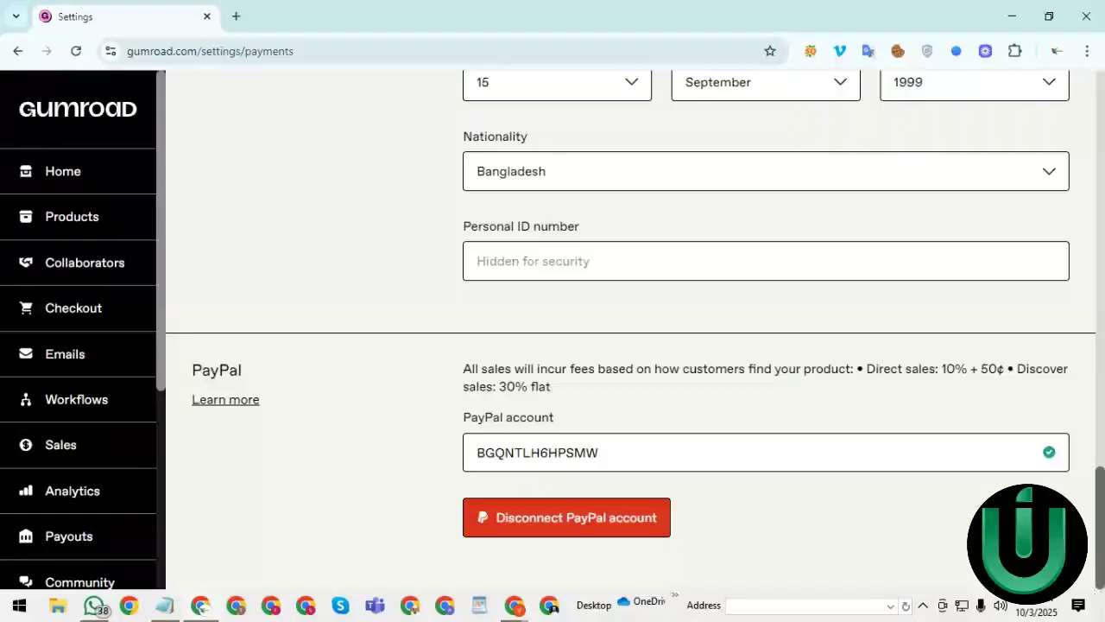
pyautogui.moveTo(1101, 527); pyautogui.dragTo(1092, 139)
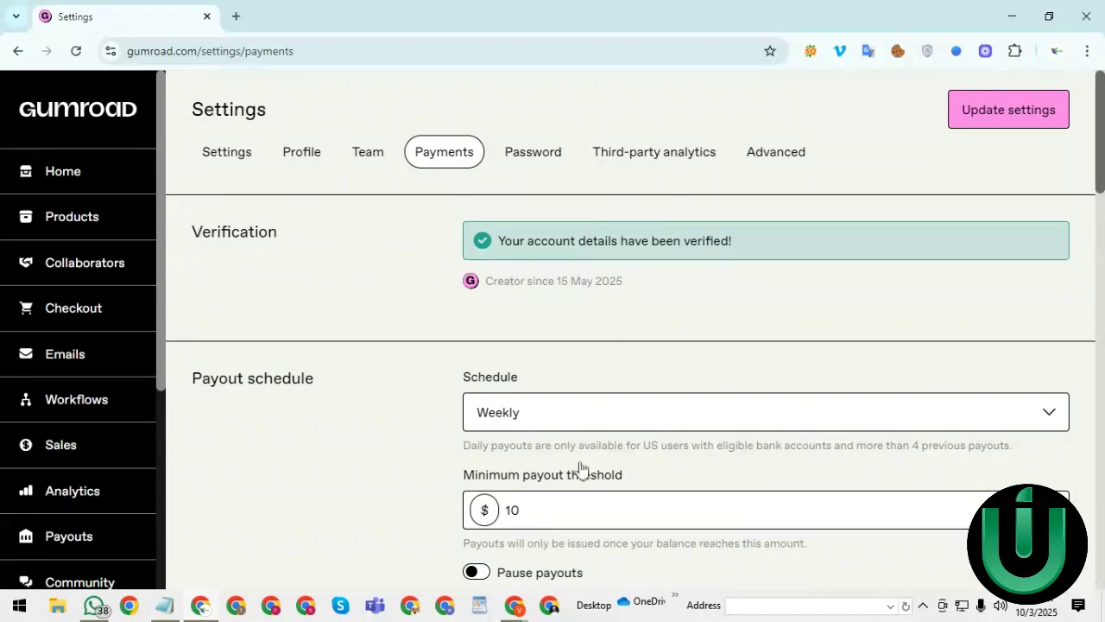
pyautogui.scroll(-3, 1096, 229)
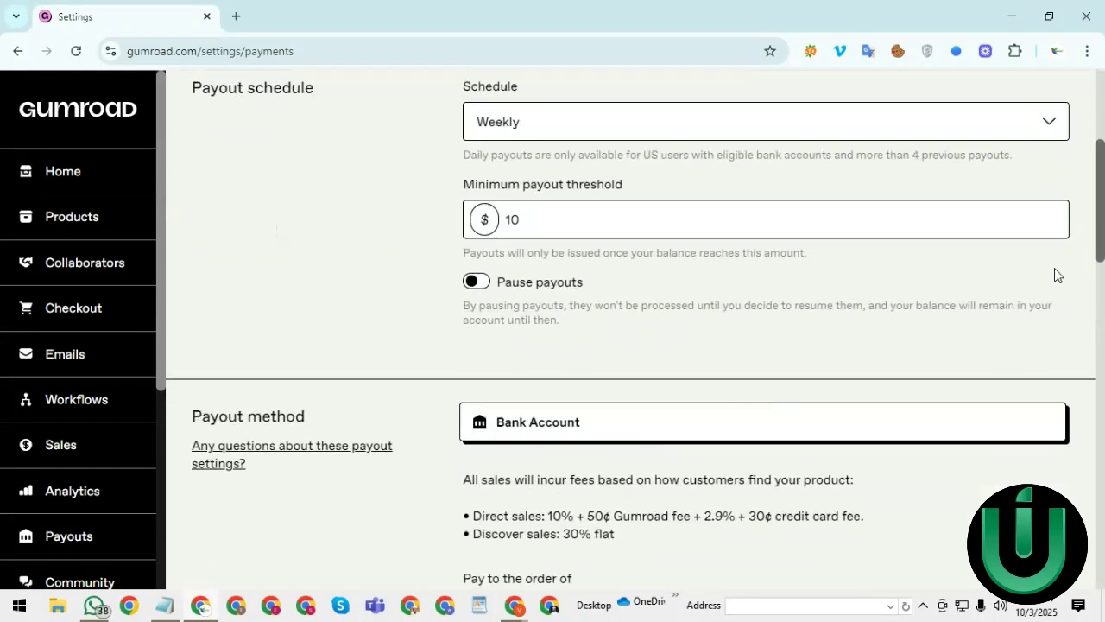
pyautogui.moveTo(1102, 221); pyautogui.dragTo(1075, 492)
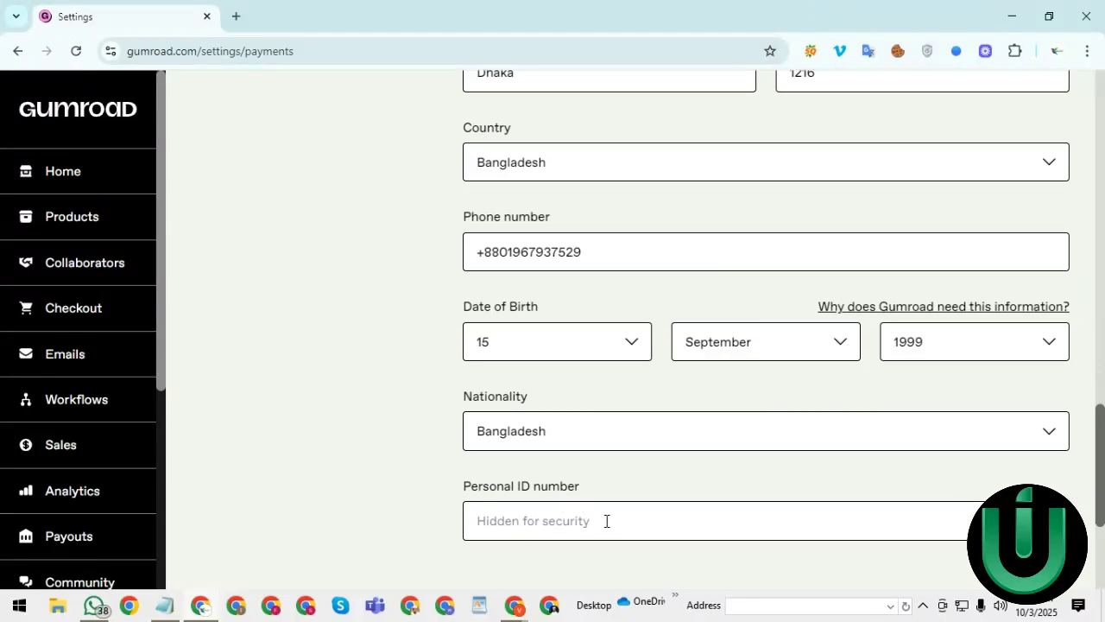
pyautogui.moveTo(1095, 453); pyautogui.dragTo(1103, 115)
# - Bring the Vimeo recording window forward and switch to its Digito Marts tab
pyautogui.moveTo(514, 607)
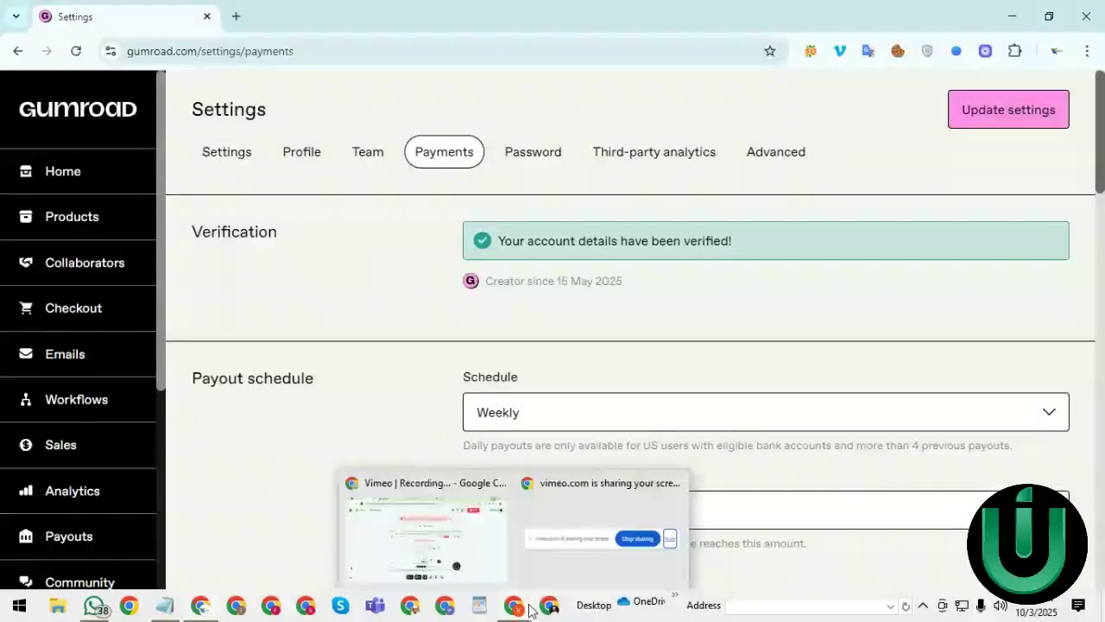
pyautogui.click(435, 551)
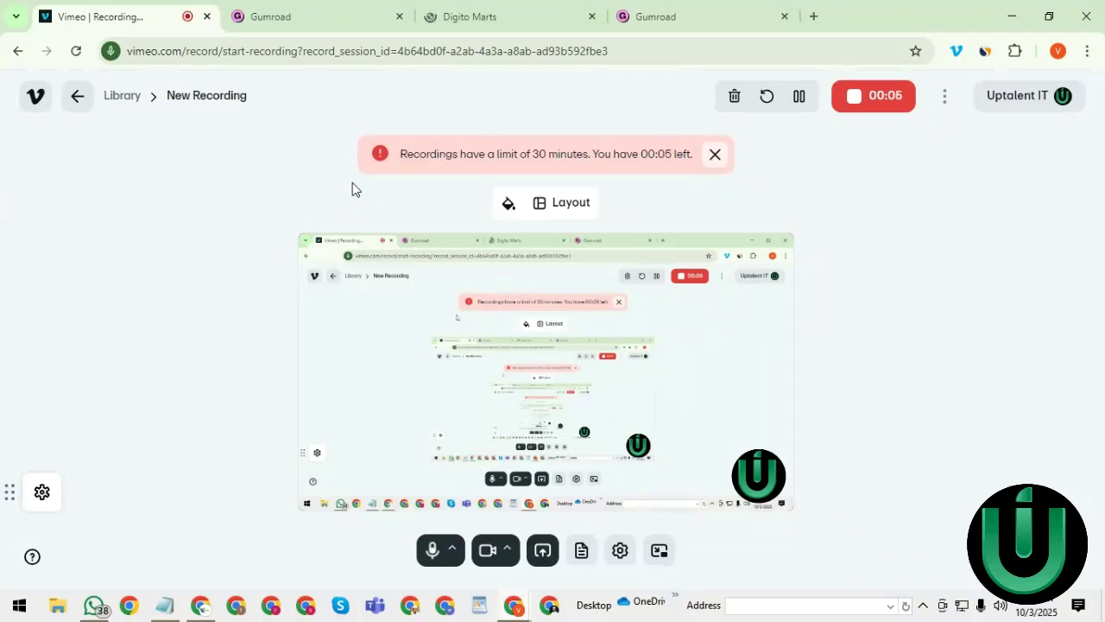
pyautogui.click(531, 9)
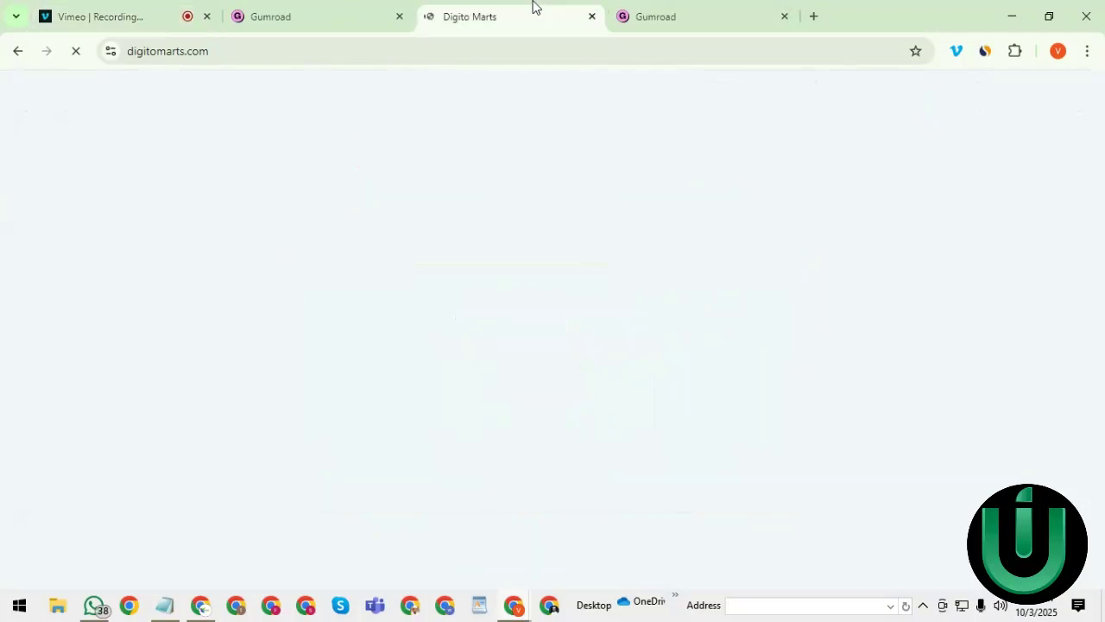